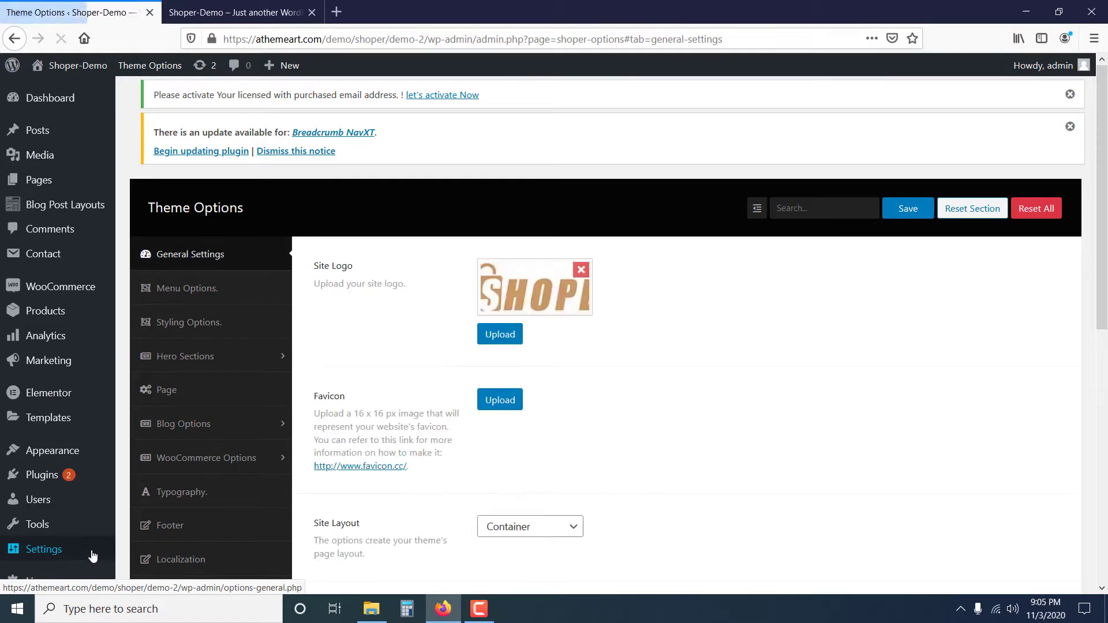
# Glance at the demo storefront, then review the theme's Menu Options from header layout to navigation icons.
pyautogui.click(242, 12)
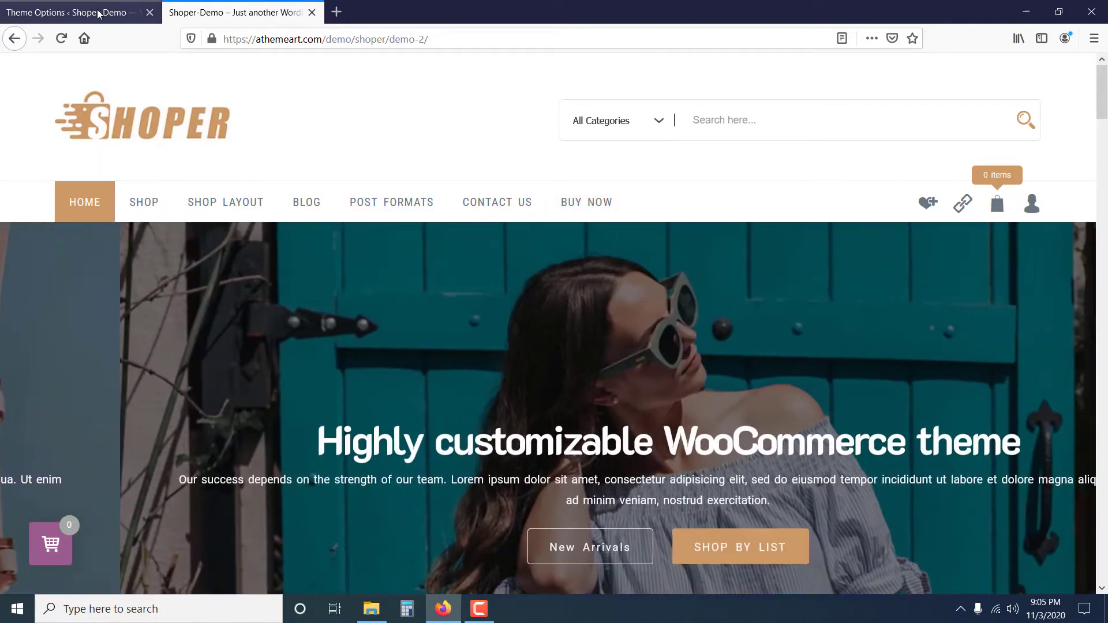
pyautogui.click(104, 14)
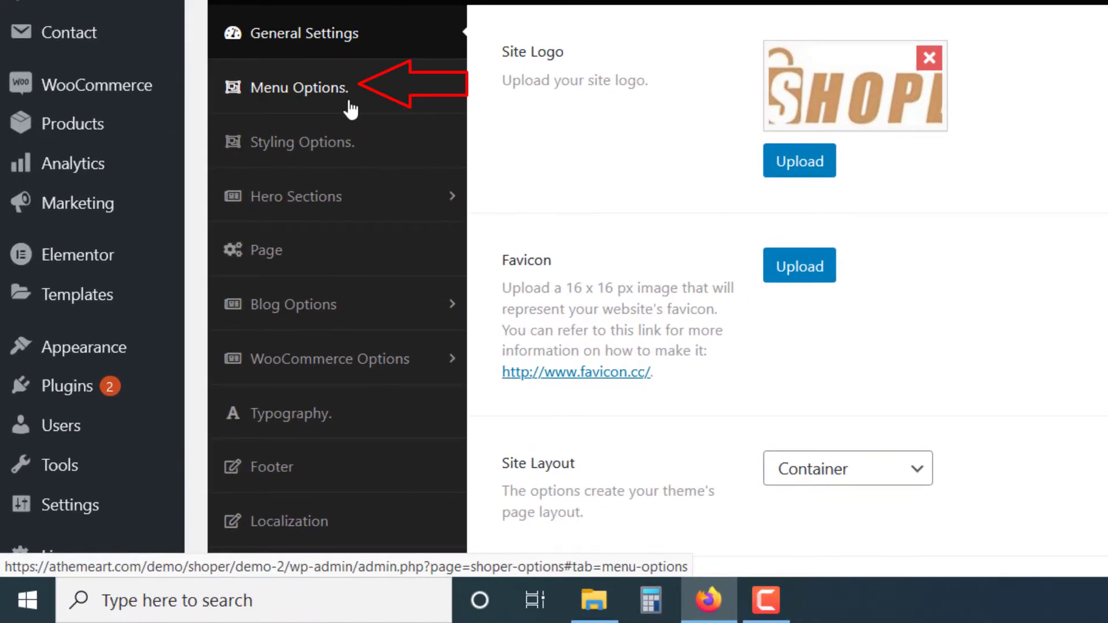
pyautogui.click(346, 90)
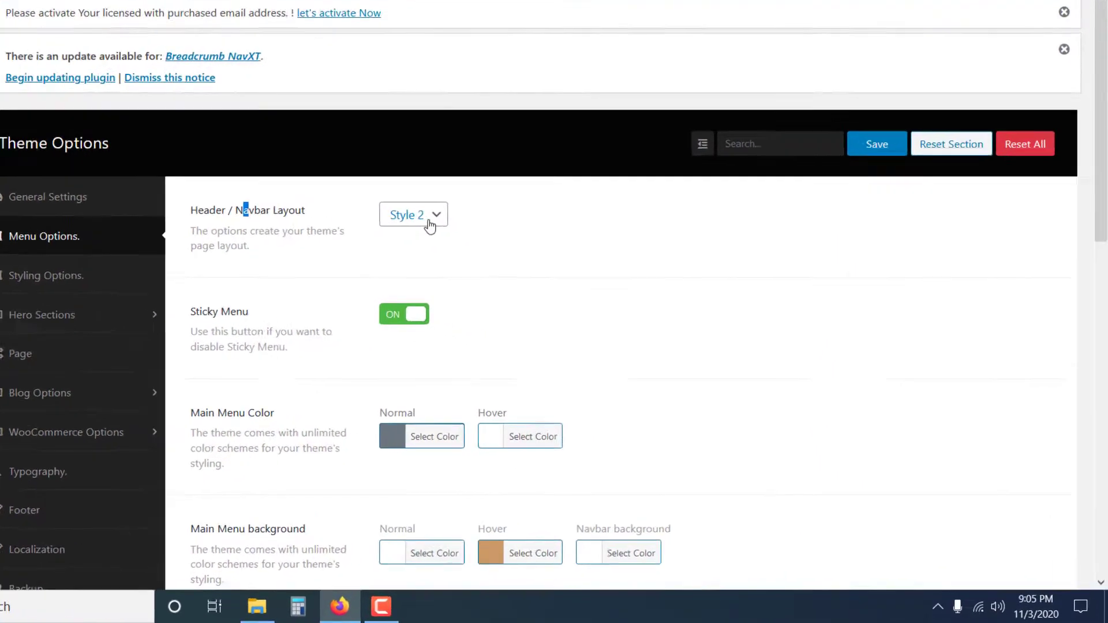
pyautogui.click(832, 63)
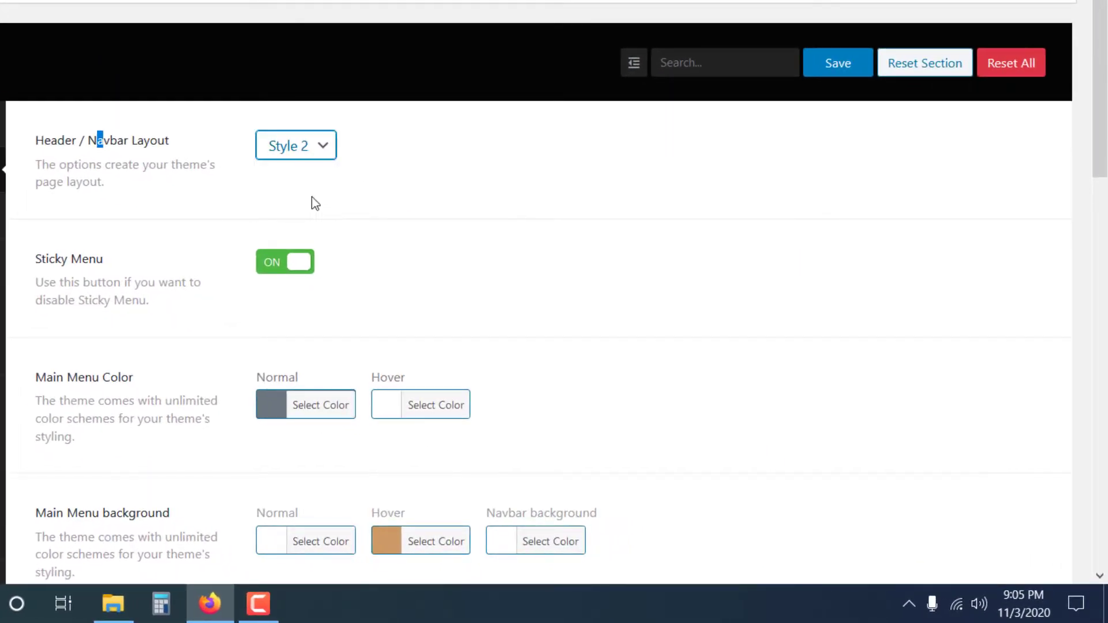
pyautogui.scroll(-2, 313, 205)
pyautogui.scroll(-6, 329, 213)
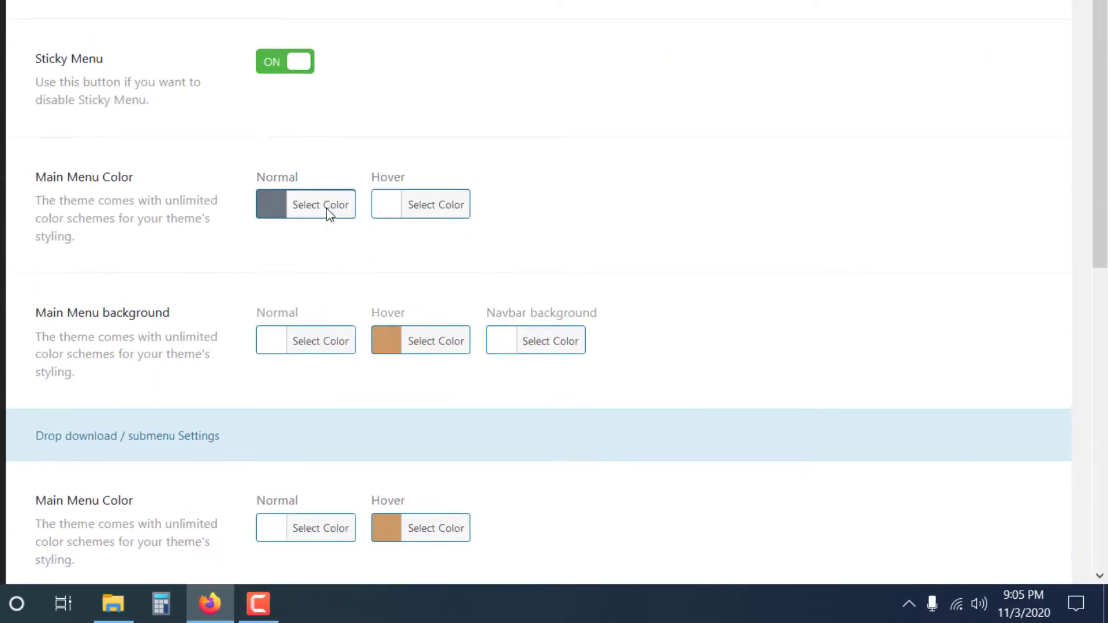
pyautogui.scroll(-7, 565, 319)
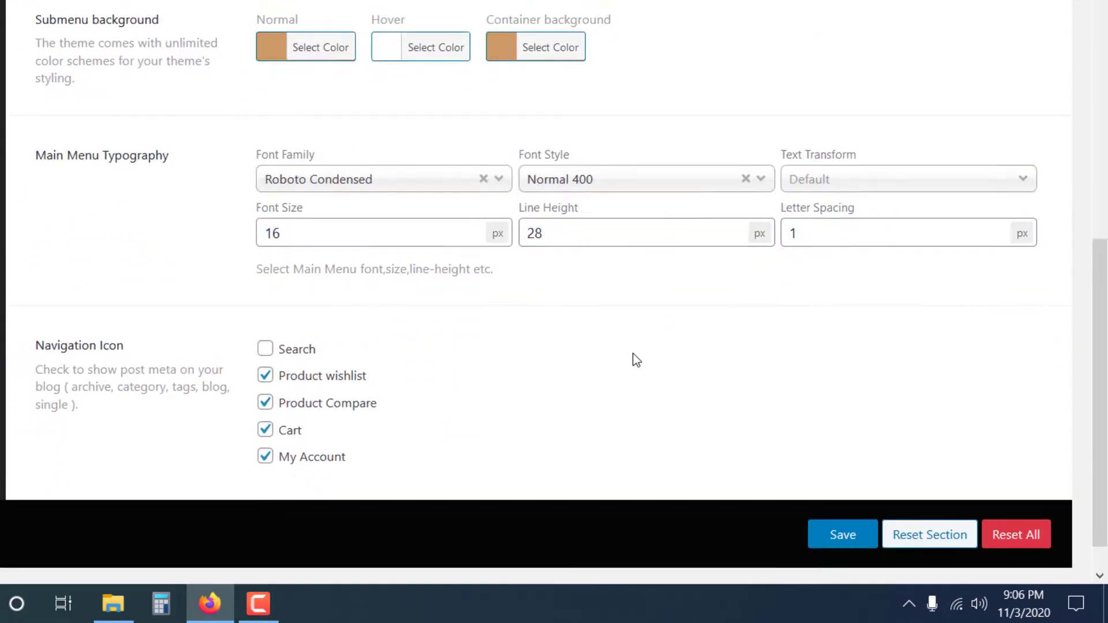
pyautogui.scroll(14, 636, 360)
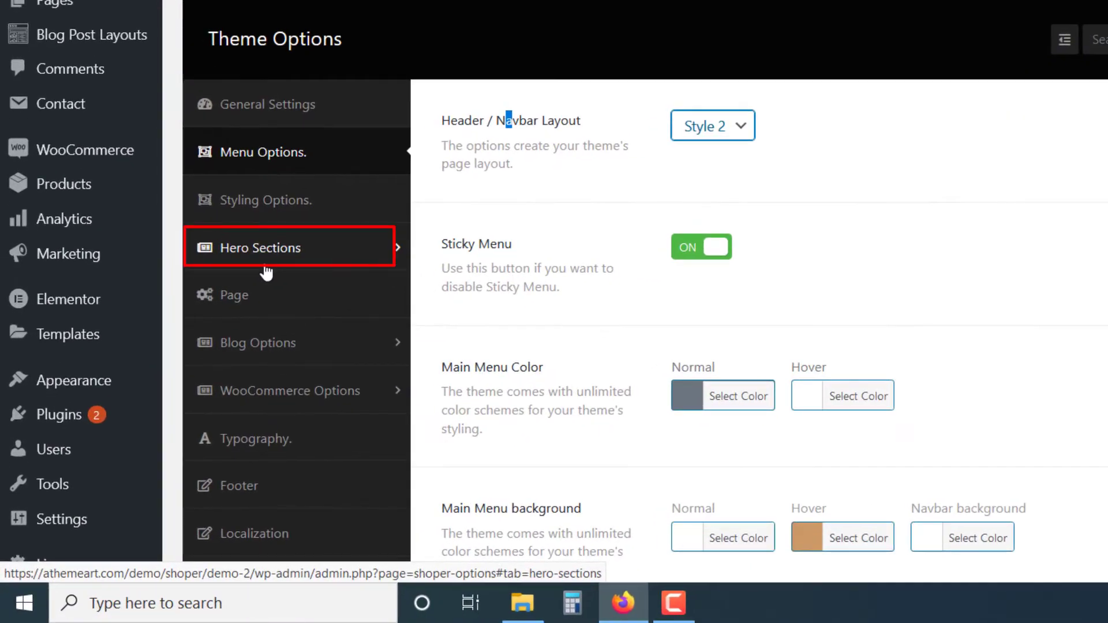
# Examine the Hero Sections home page settings, including the content type choices and the fields of the first slide.
pyautogui.click(265, 266)
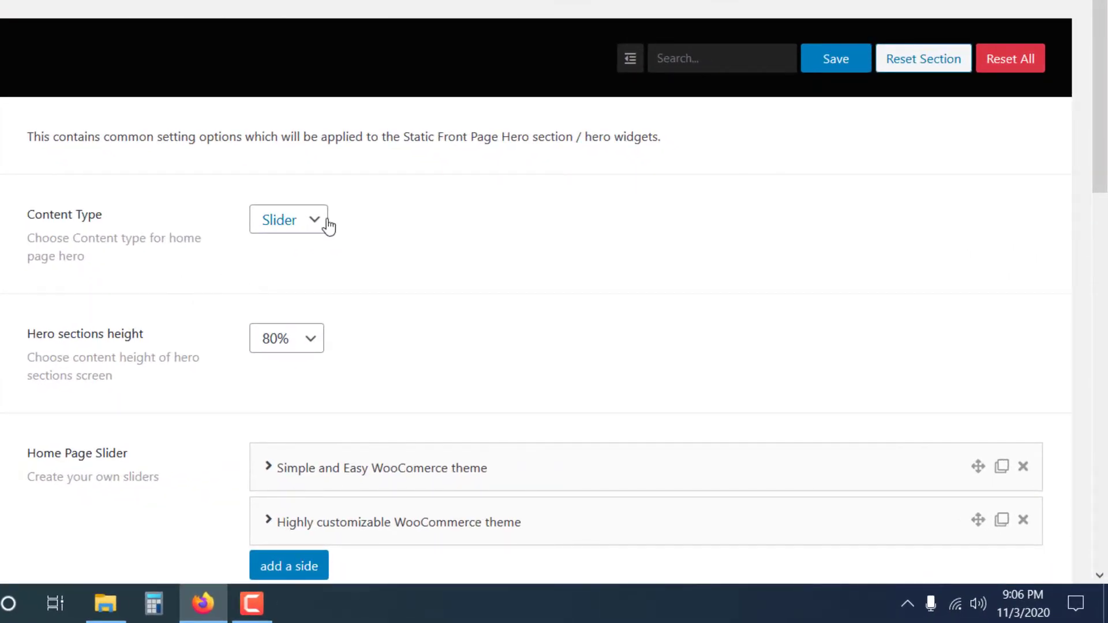
pyautogui.click(327, 224)
pyautogui.click(328, 225)
pyautogui.scroll(-3, 536, 411)
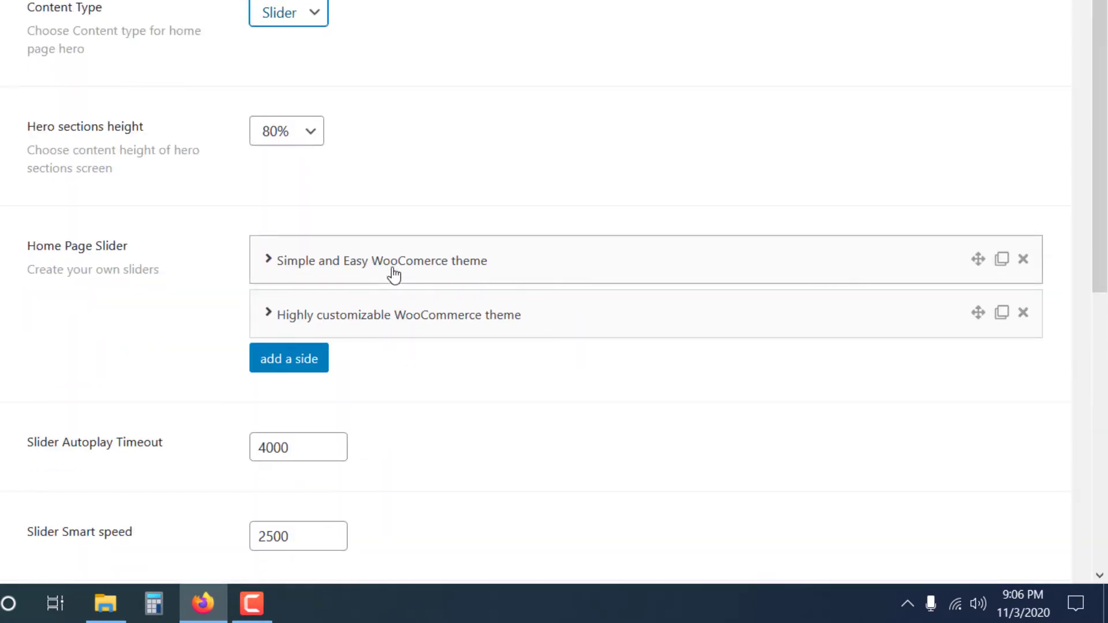
pyautogui.click(395, 265)
pyautogui.scroll(-5, 569, 312)
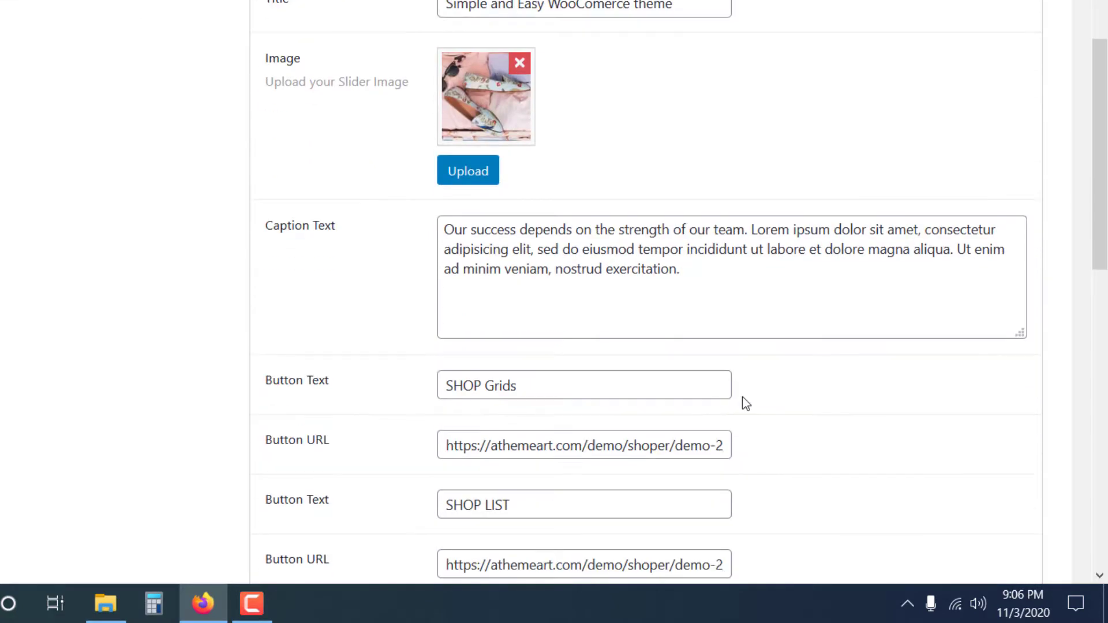
pyautogui.scroll(-2, 522, 250)
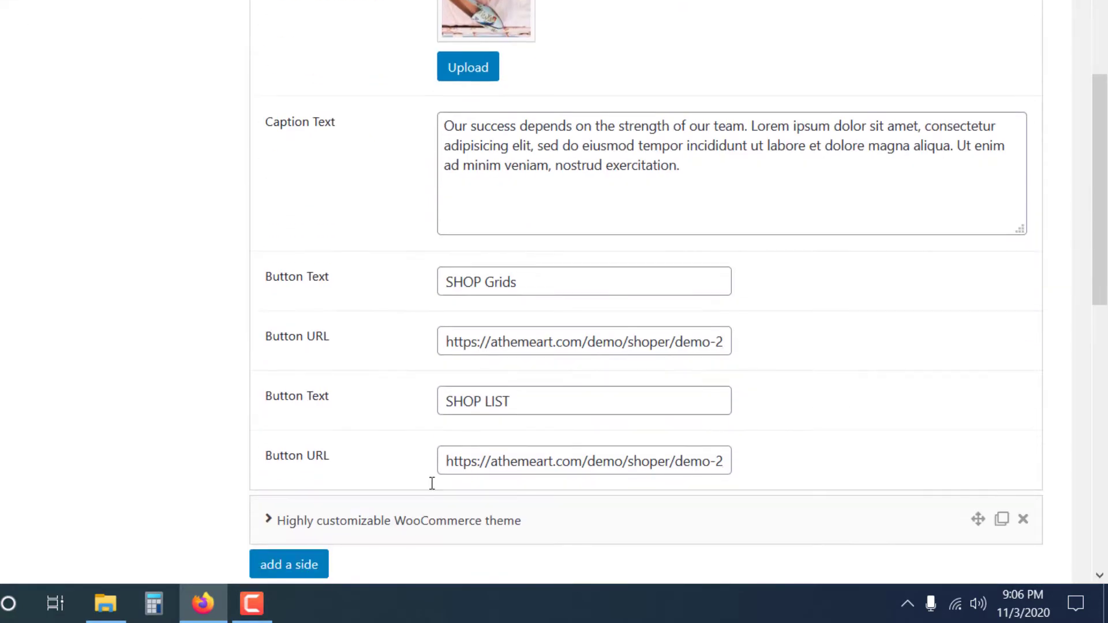
# Add a blank slide to the Home Page Slider and browse the media library for its image without selecting one.
pyautogui.click(311, 566)
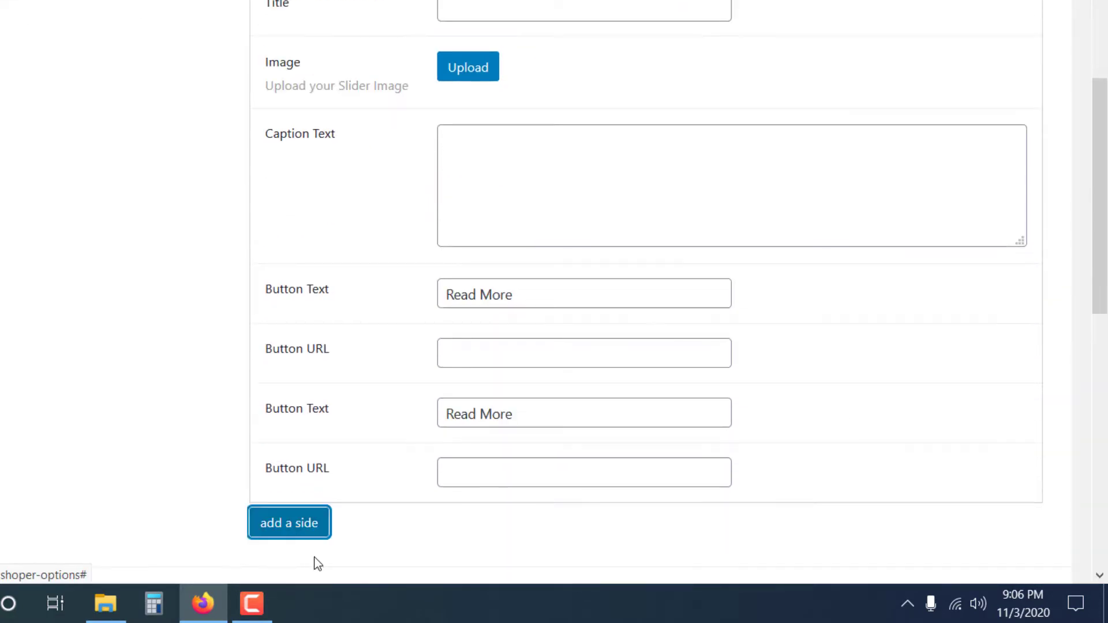
pyautogui.scroll(2, 426, 427)
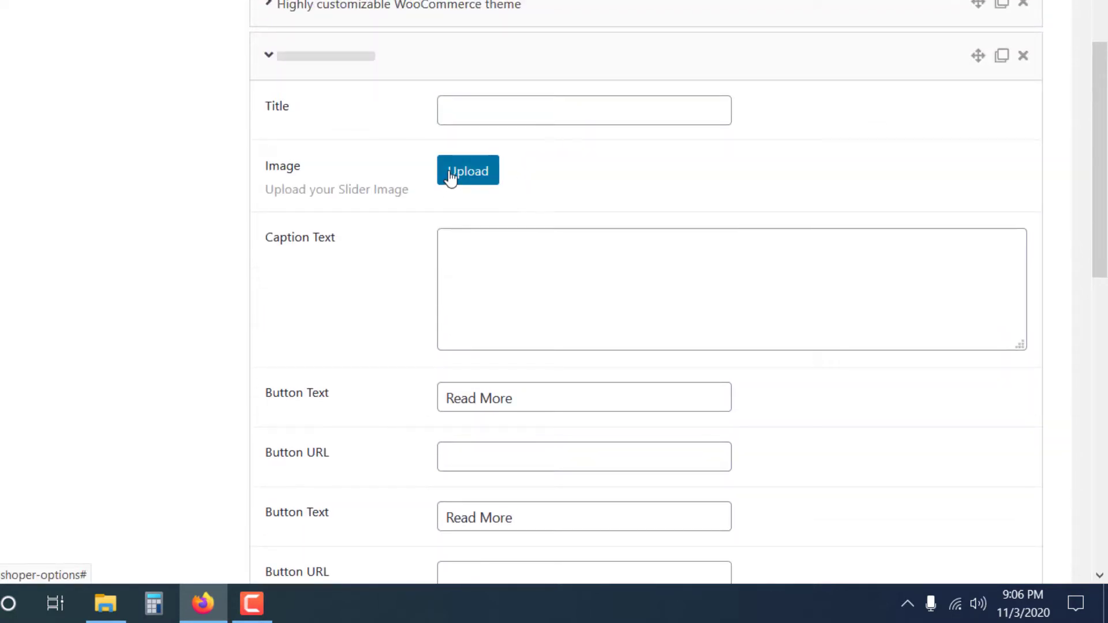
pyautogui.click(451, 173)
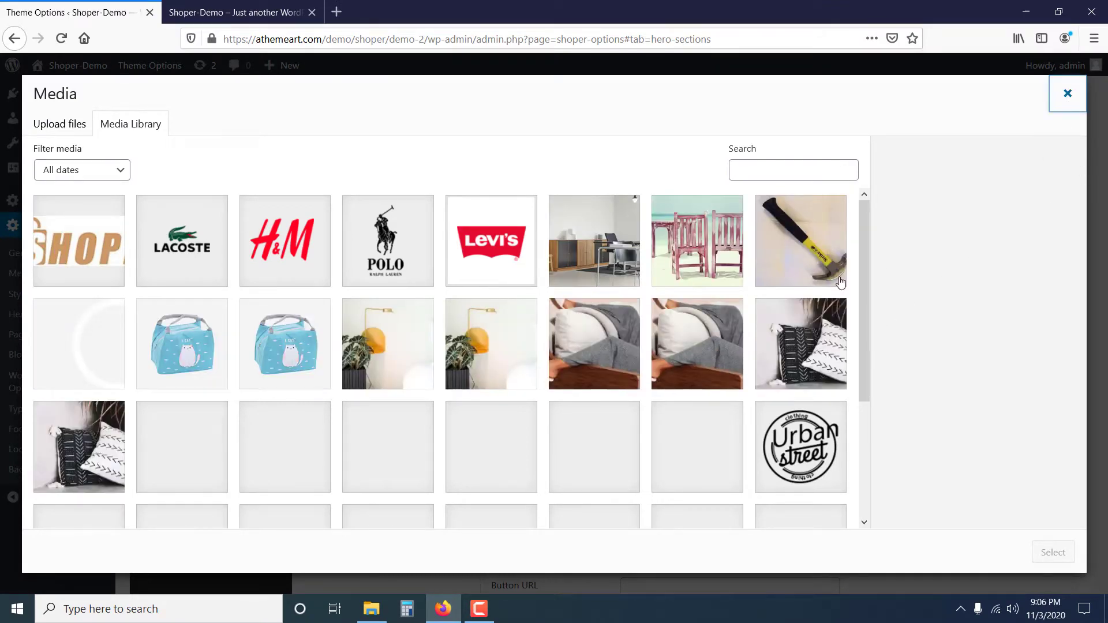
pyautogui.click(1078, 99)
# Create a new page titled "home 2", leaving the theme options unsaved.
pyautogui.scroll(3, 981, 260)
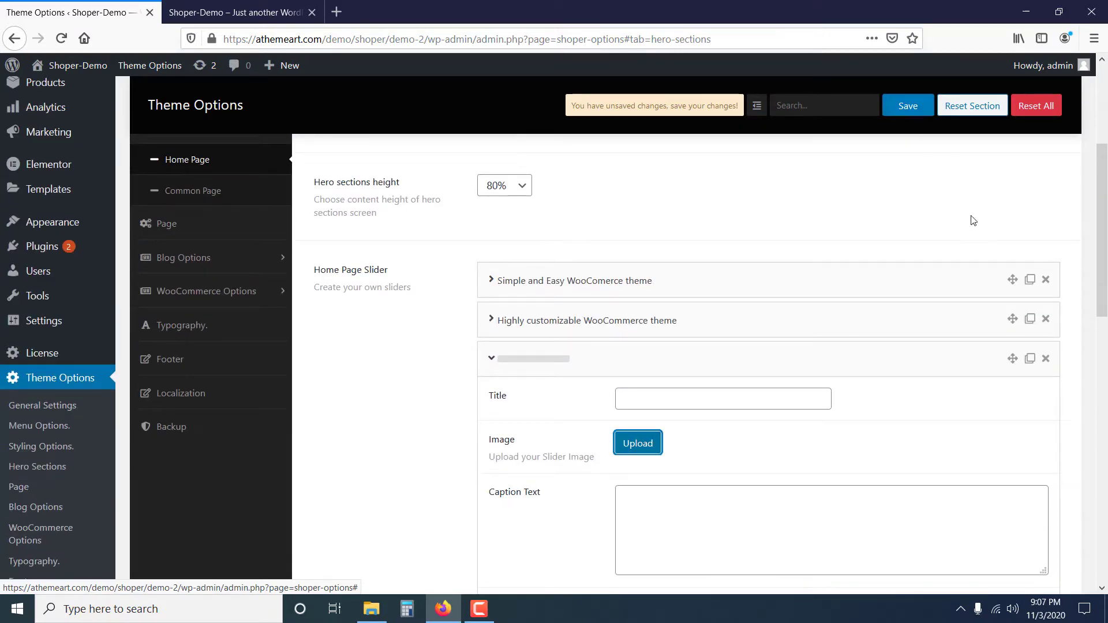
pyautogui.scroll(5, 244, 213)
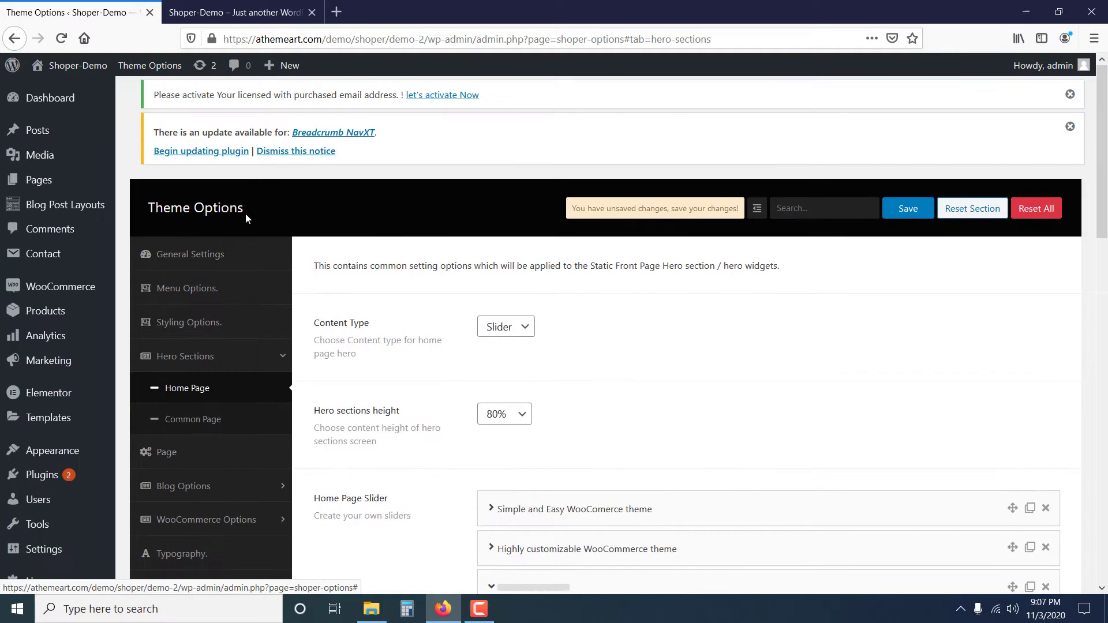
pyautogui.moveTo(67, 184)
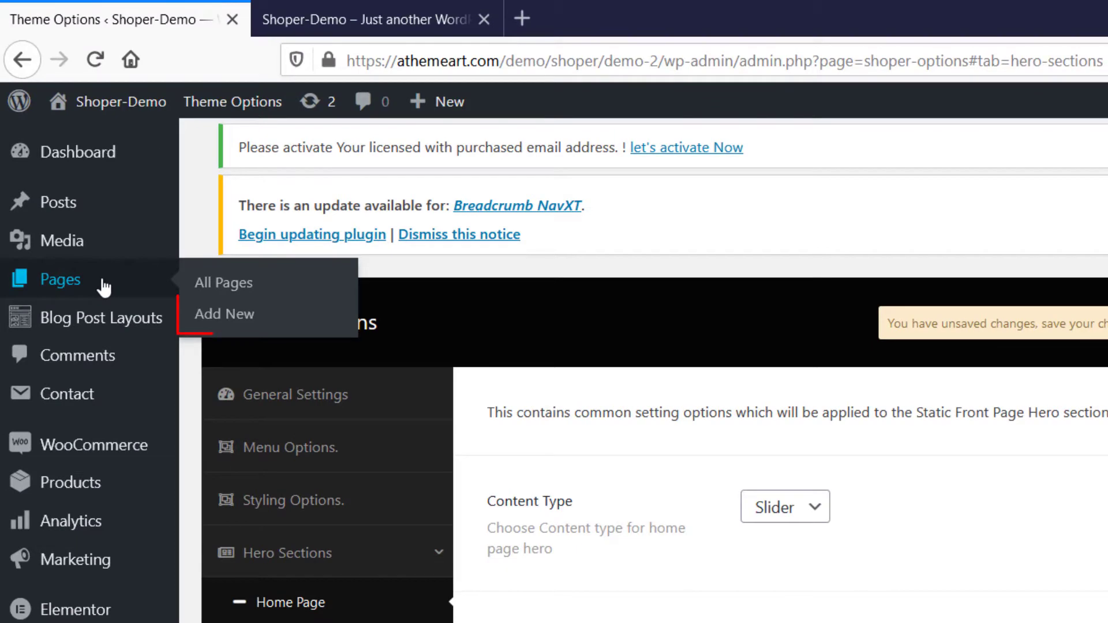
pyautogui.click(230, 315)
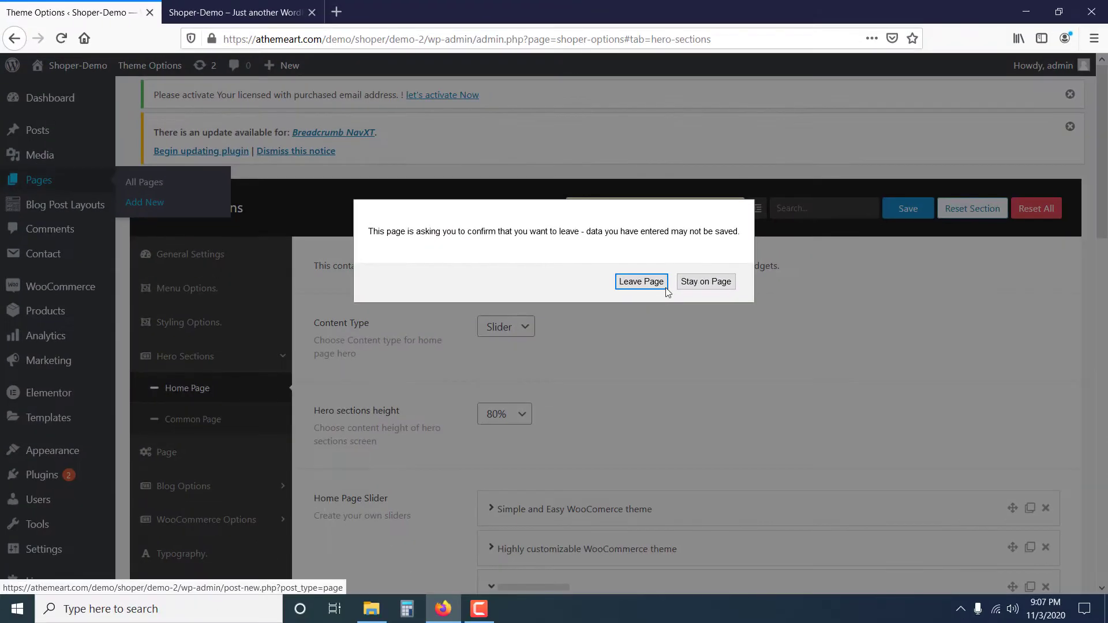
pyautogui.click(663, 287)
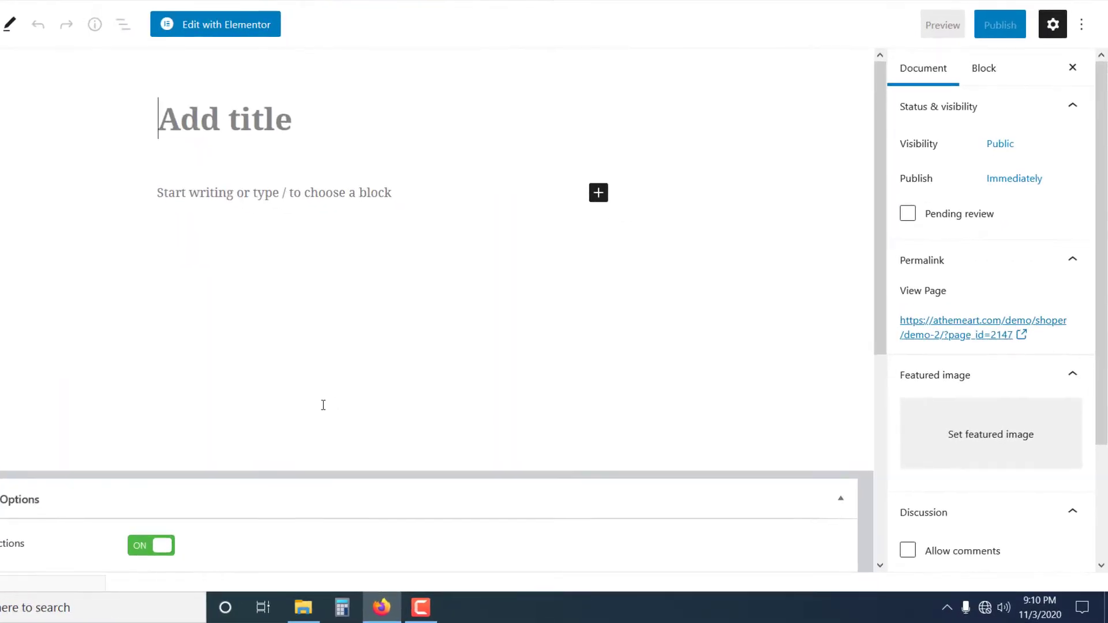
pyautogui.write('h')
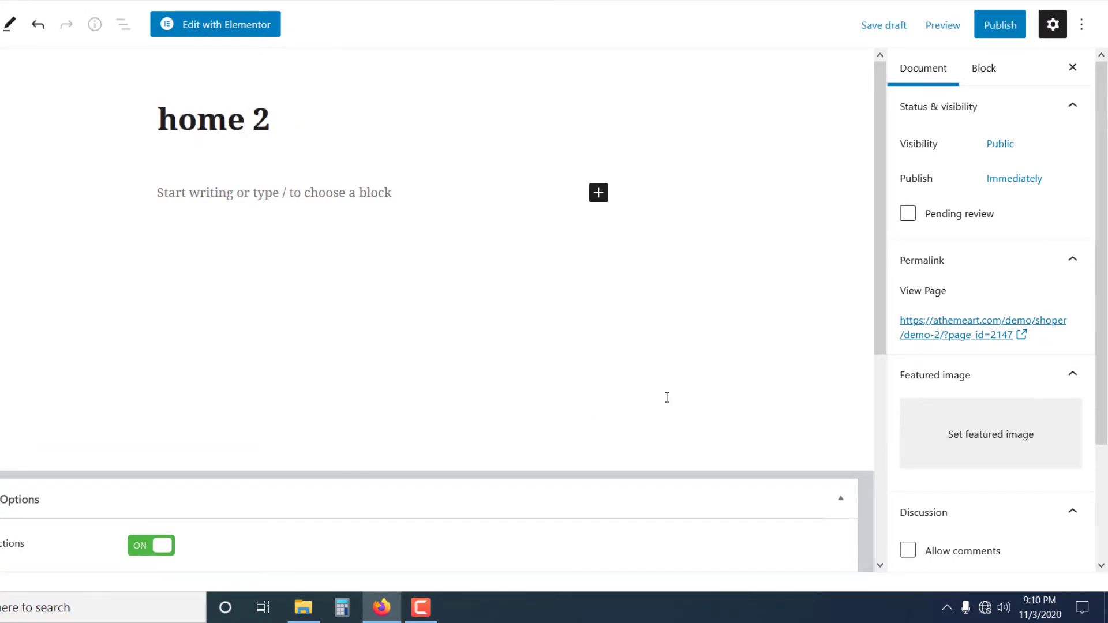
# Choose the page template in the page attributes and open the home 2 page in the Elementor editor.
pyautogui.scroll(-3, 1033, 335)
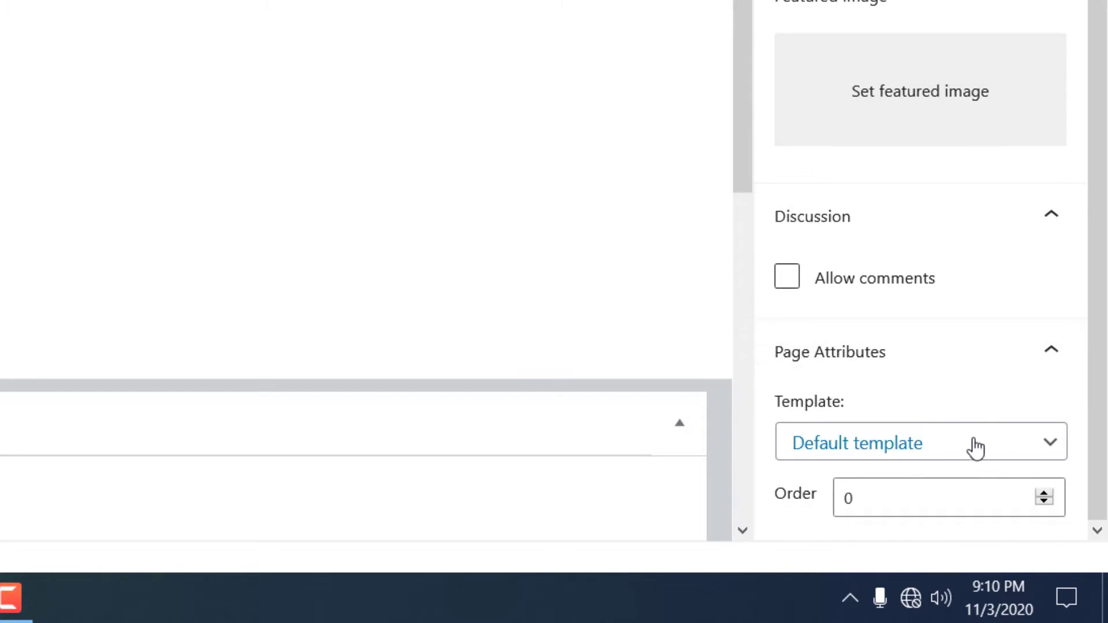
pyautogui.click(975, 447)
pyautogui.click(974, 271)
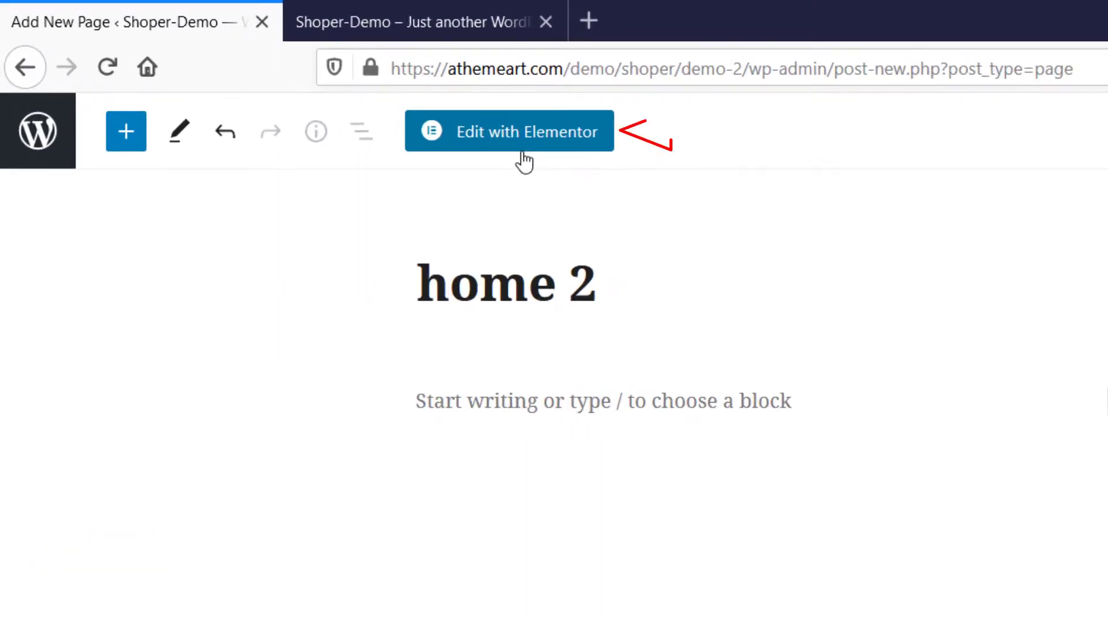
pyautogui.click(523, 149)
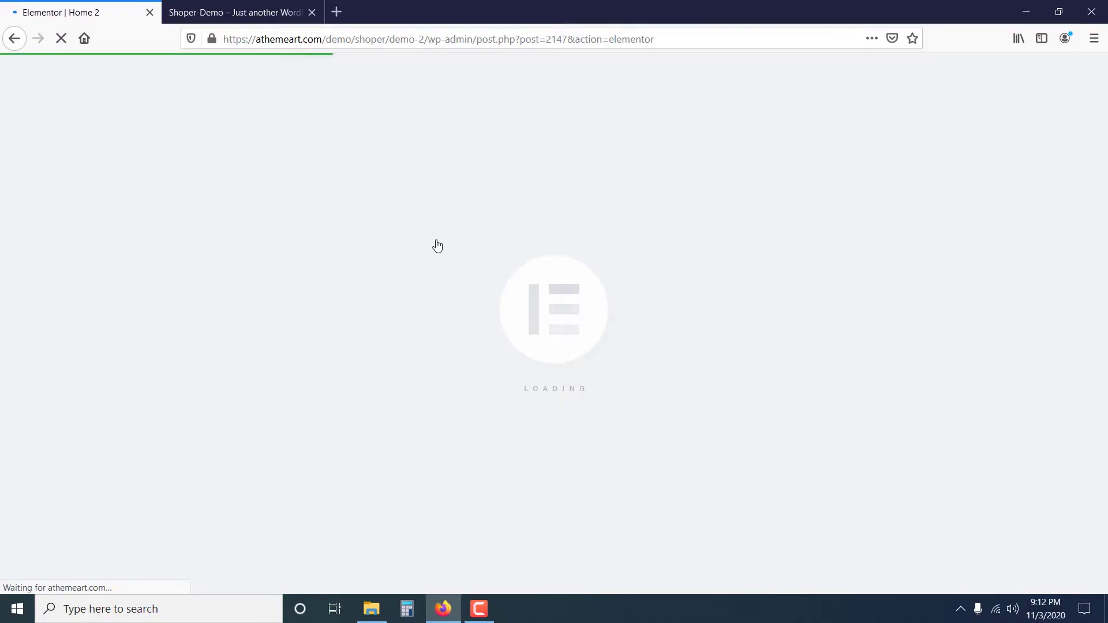
pyautogui.scroll(-8, 439, 245)
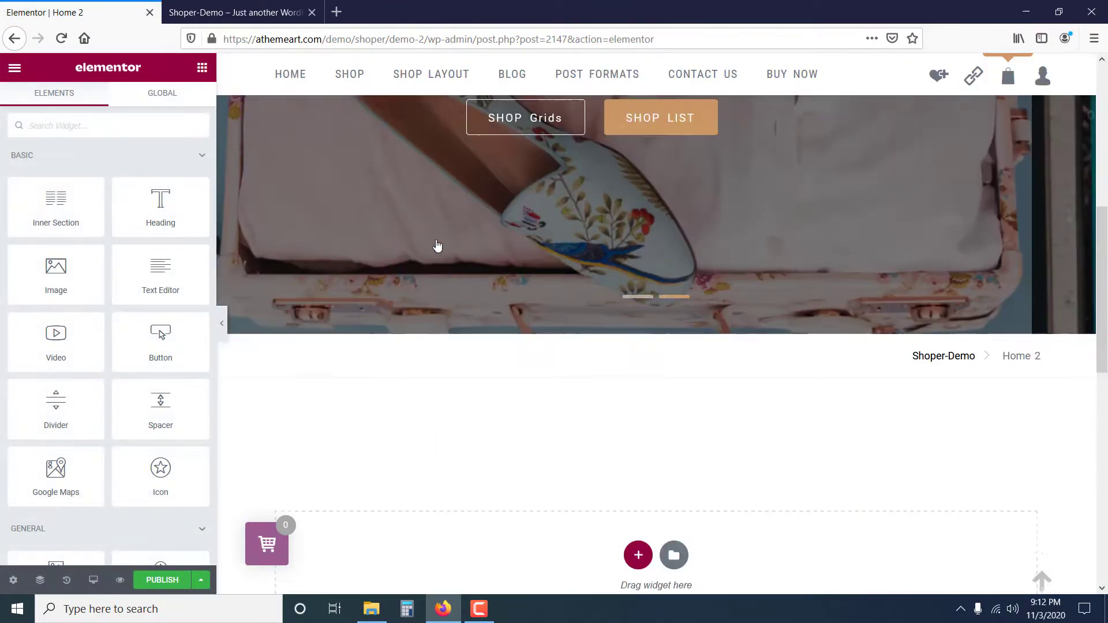
# Look at the row of feature boxes below the slider on the demo home page, then return to the Elementor editor.
pyautogui.click(234, 12)
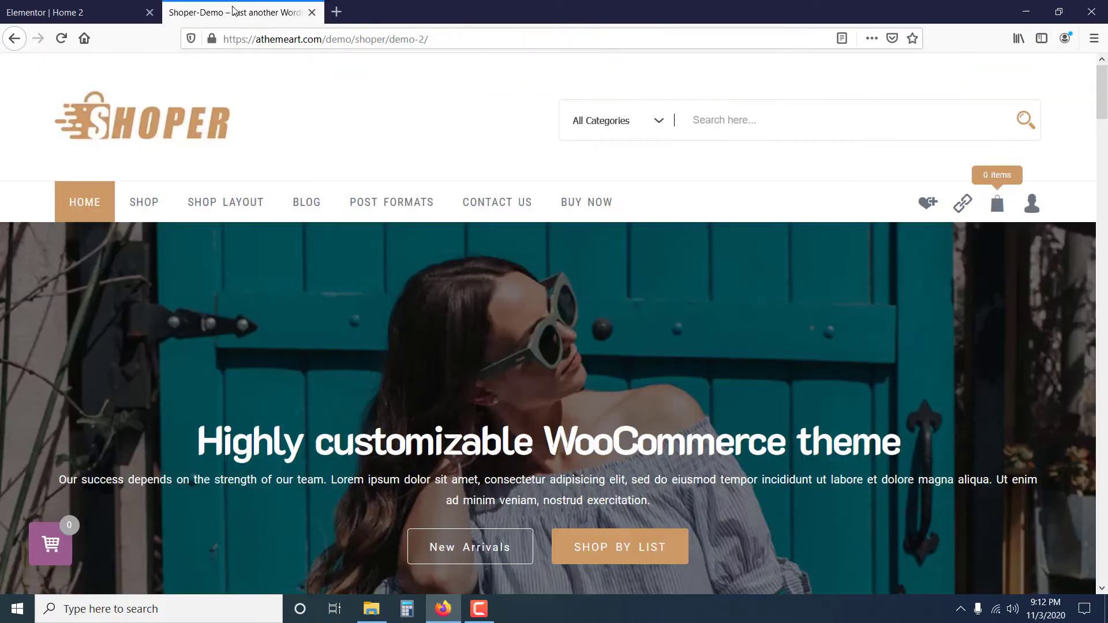
pyautogui.scroll(-6, 408, 241)
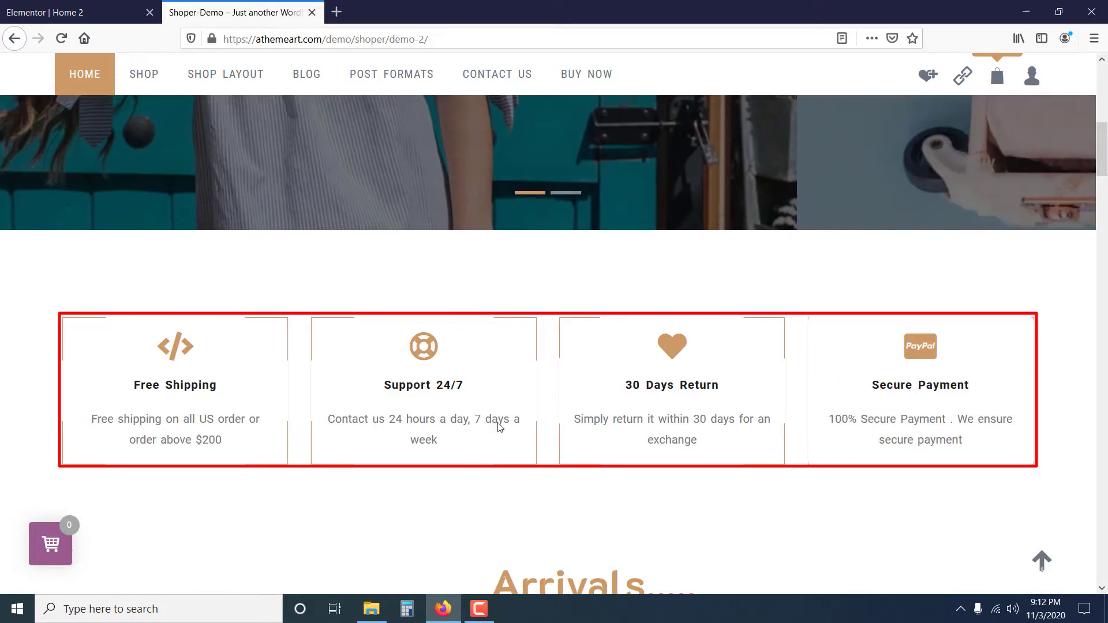
pyautogui.click(75, 12)
# Add the Icon-Text Box widget from Shoper Layout Elements to the empty section of the page.
pyautogui.click(214, 168)
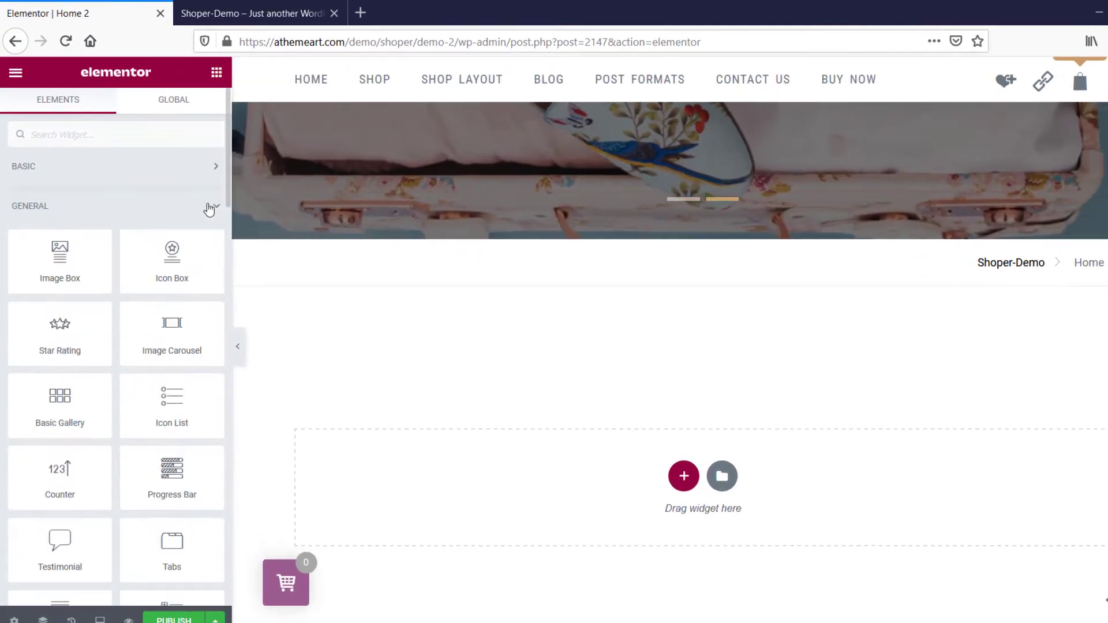
pyautogui.click(211, 206)
pyautogui.click(214, 252)
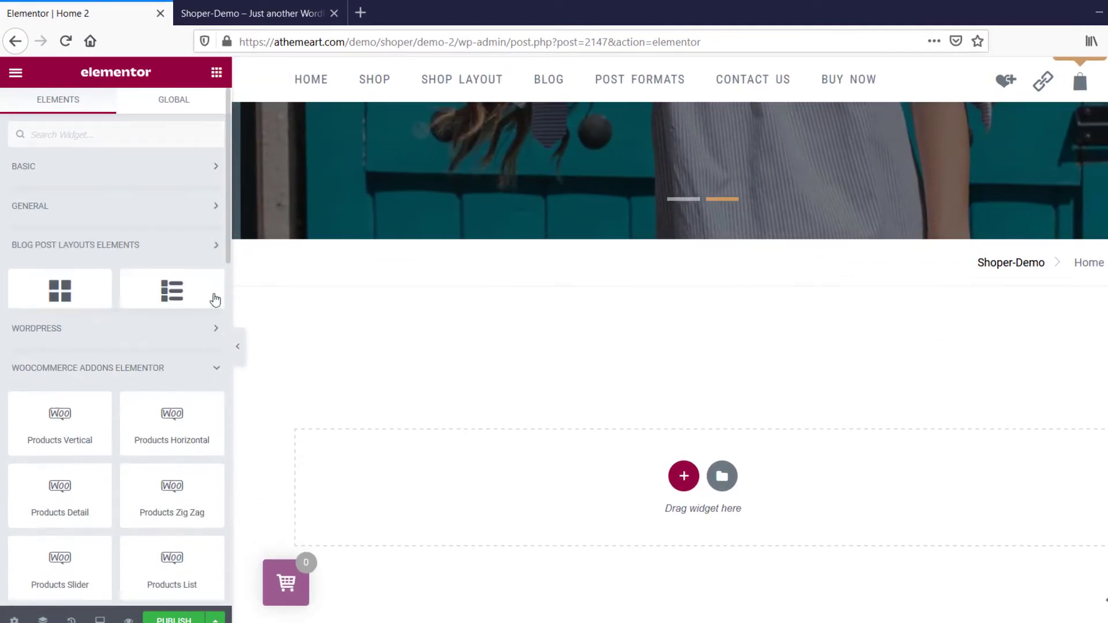
pyautogui.click(211, 327)
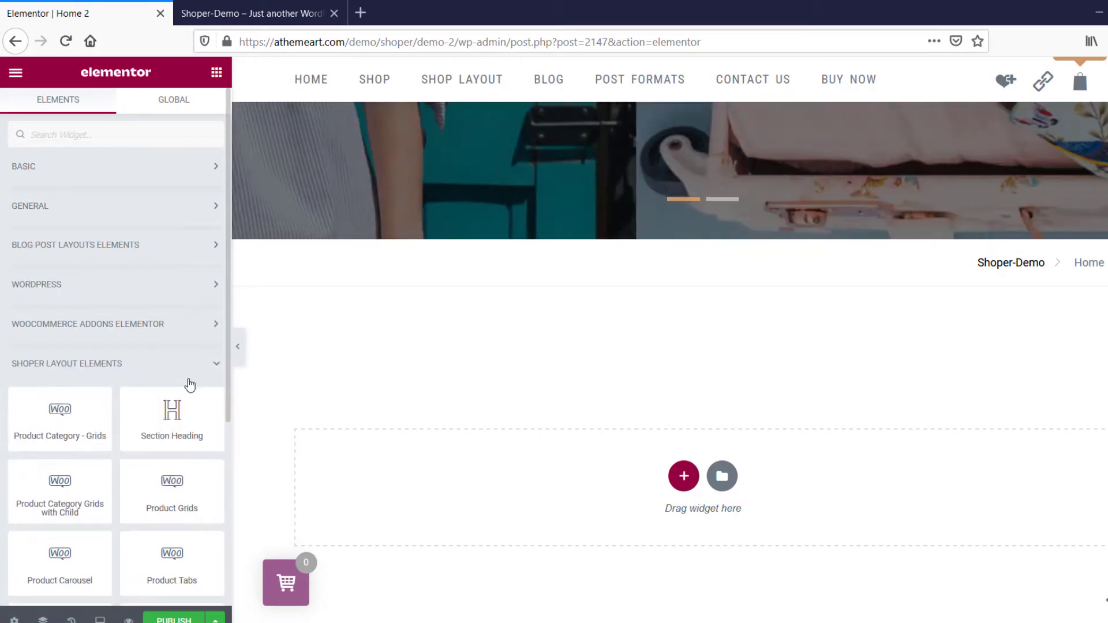
pyautogui.scroll(-2, 173, 381)
pyautogui.scroll(-3, 150, 378)
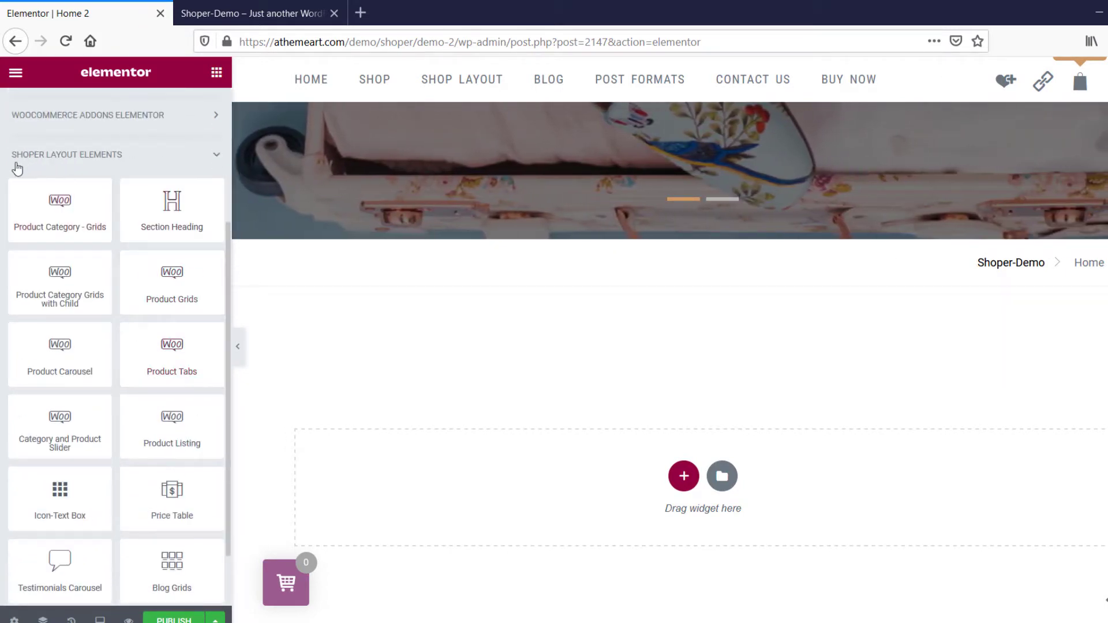
pyautogui.scroll(-2, 81, 307)
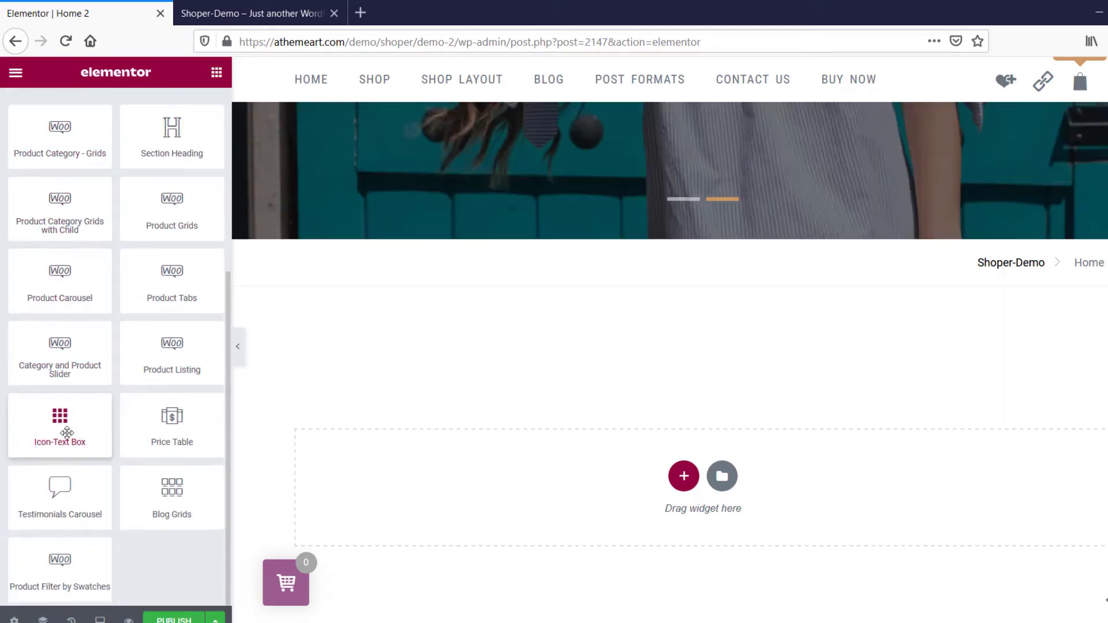
pyautogui.moveTo(62, 420); pyautogui.dragTo(701, 449)
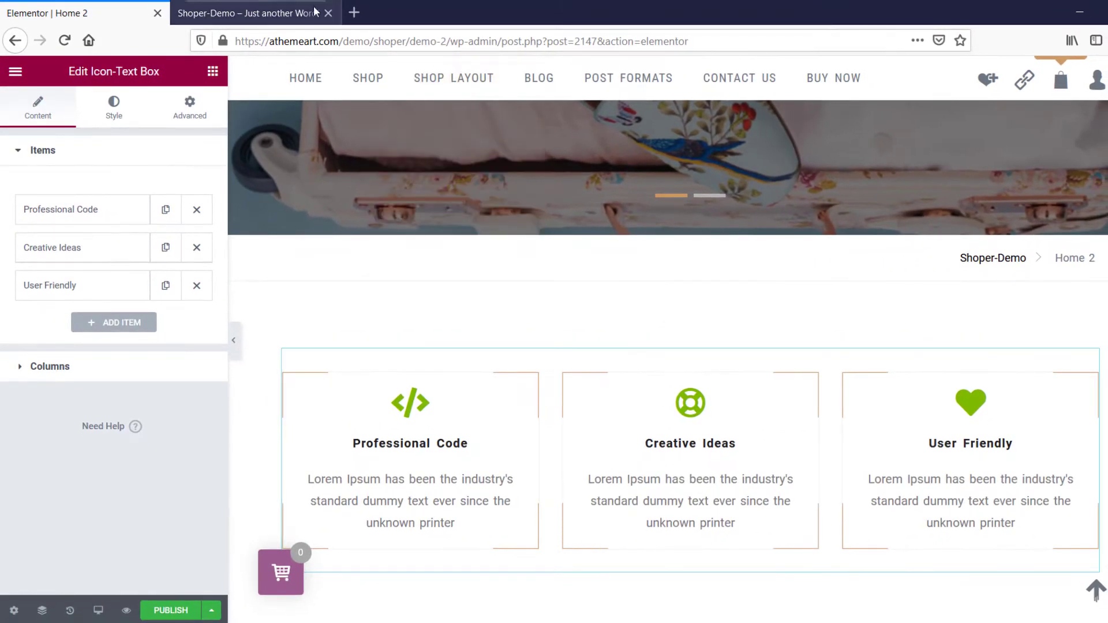
# Copy the first feature box's title from the demo home page and set the Professional Code item's title to "Free Shipping".
pyautogui.click(263, 14)
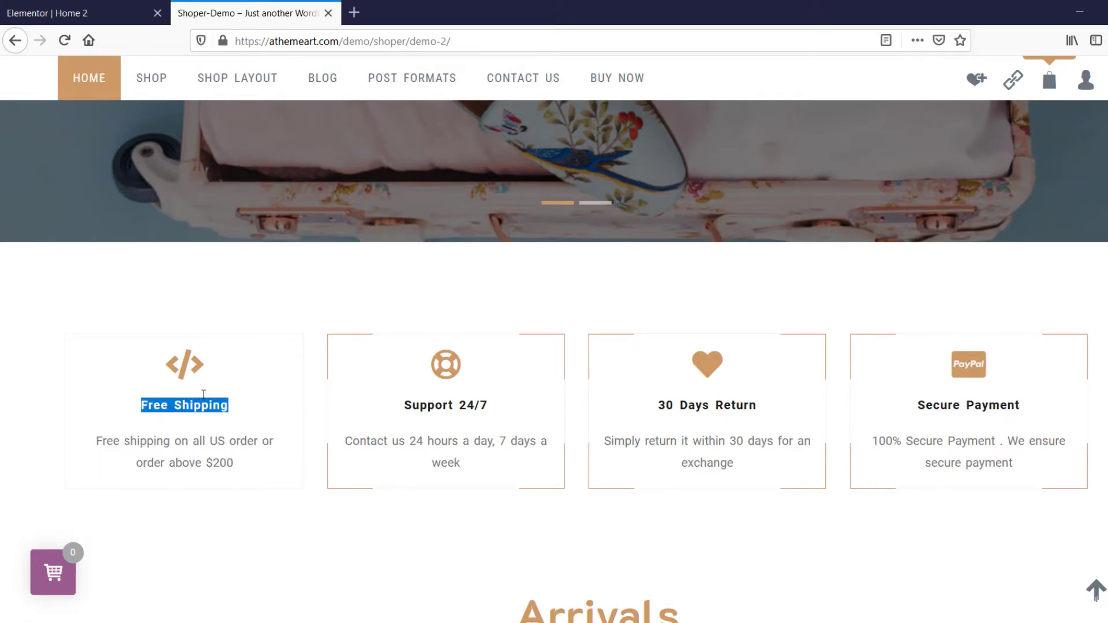
pyautogui.click(123, 21)
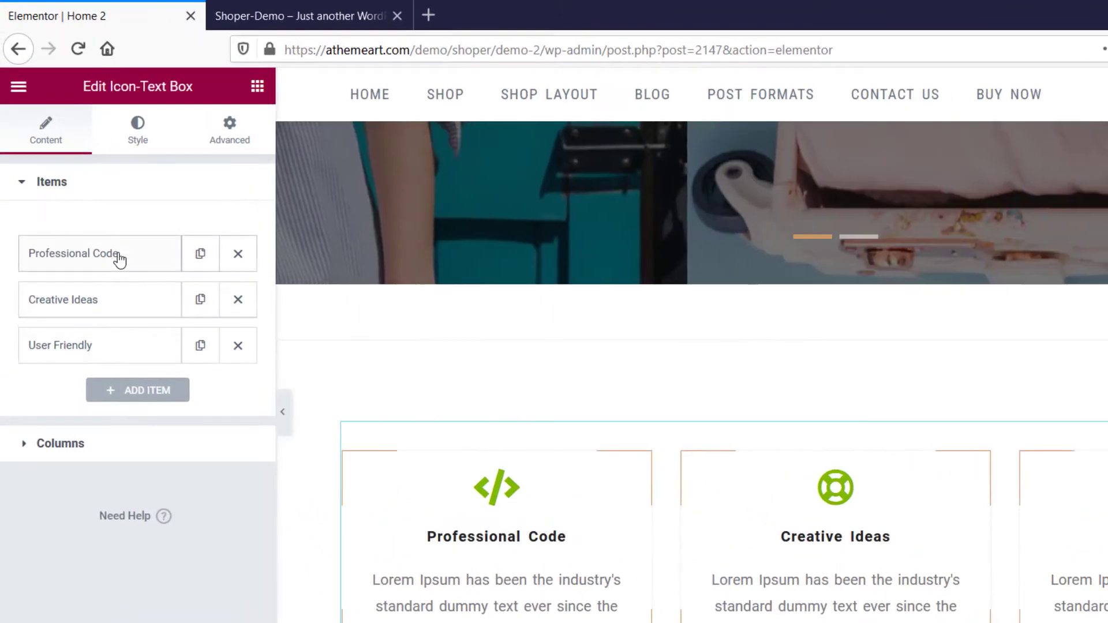
pyautogui.click(96, 213)
pyautogui.click(180, 339)
pyautogui.hotkey('ctrl', 'a')
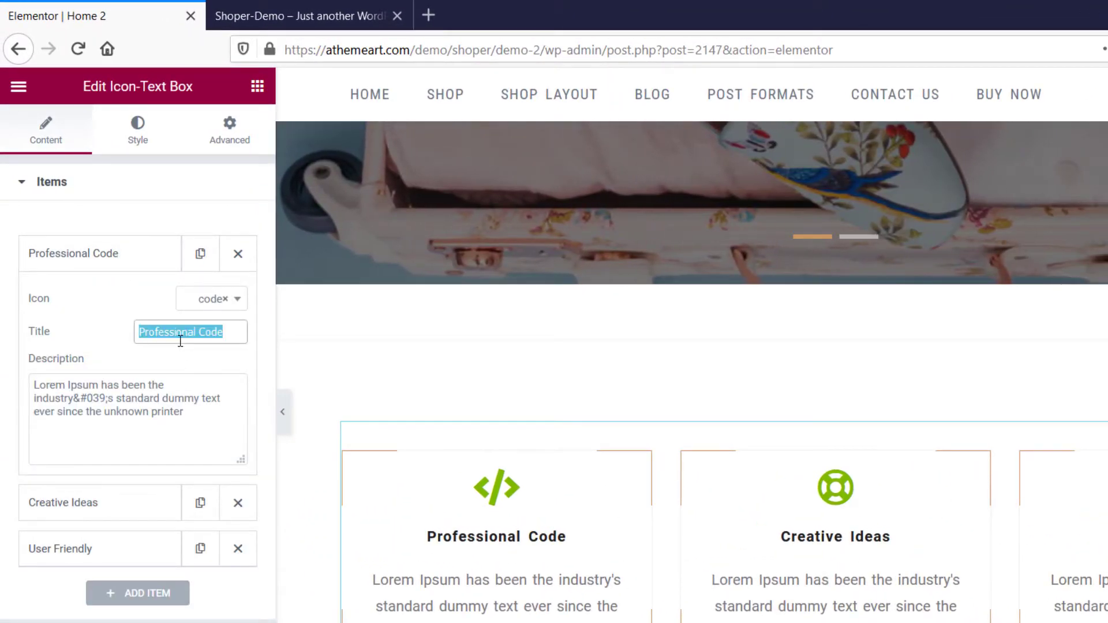
pyautogui.write('Free Shipping')
# Copy the first feature box's description from the demo home page and set the Free Shipping item's description to "Free shipping on all US order or order above $200".
pyautogui.click(255, 13)
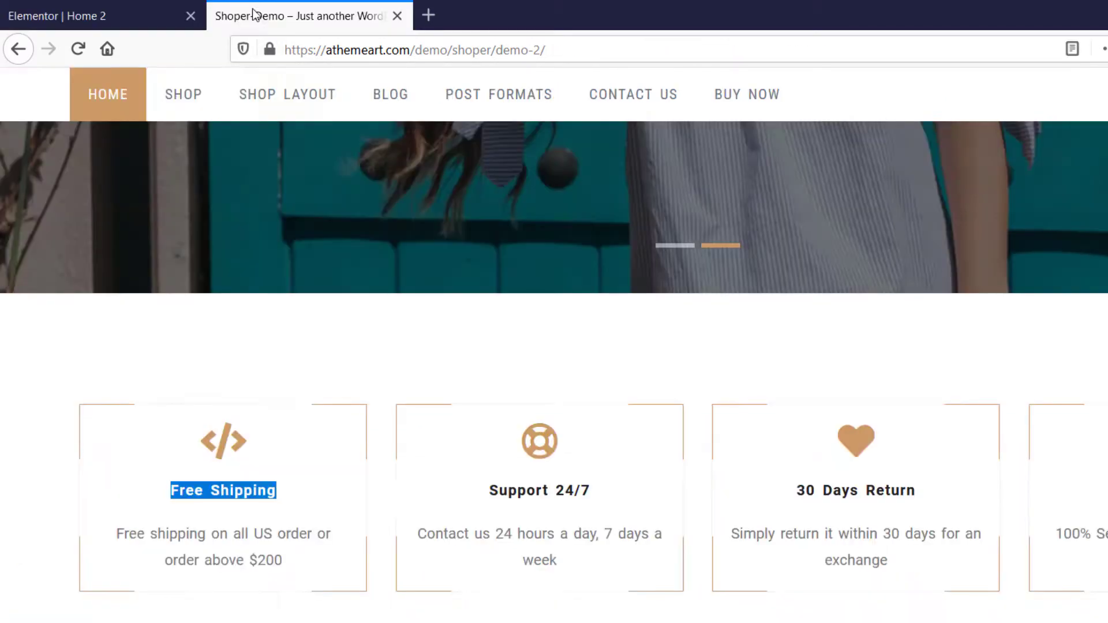
pyautogui.tripleClick(199, 548)
pyautogui.hotkey('ctrl', 'c')
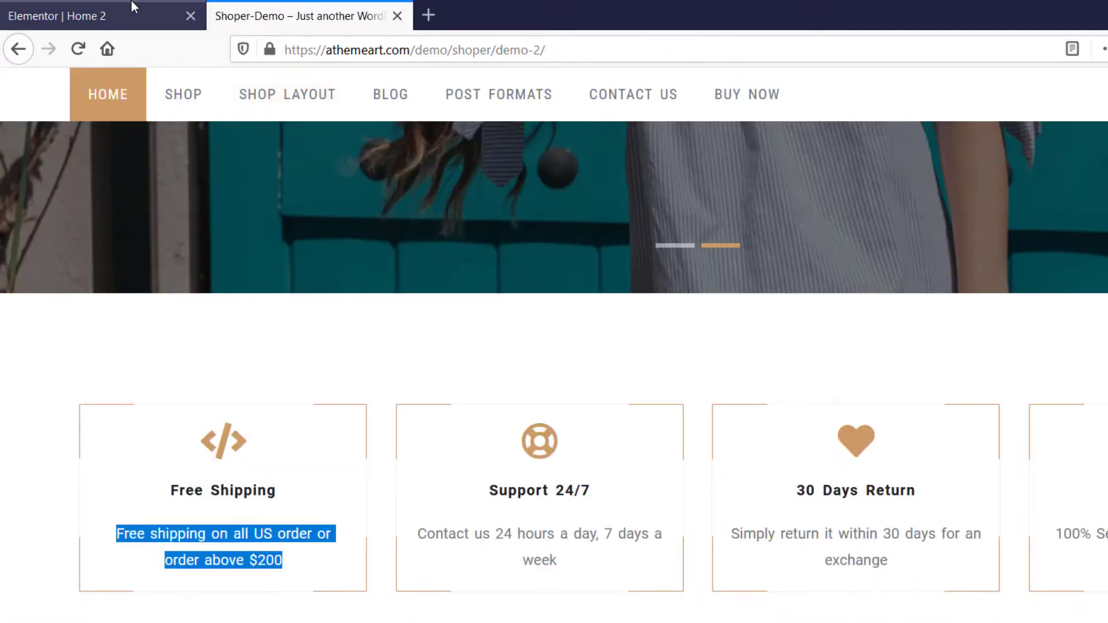
pyautogui.click(159, 8)
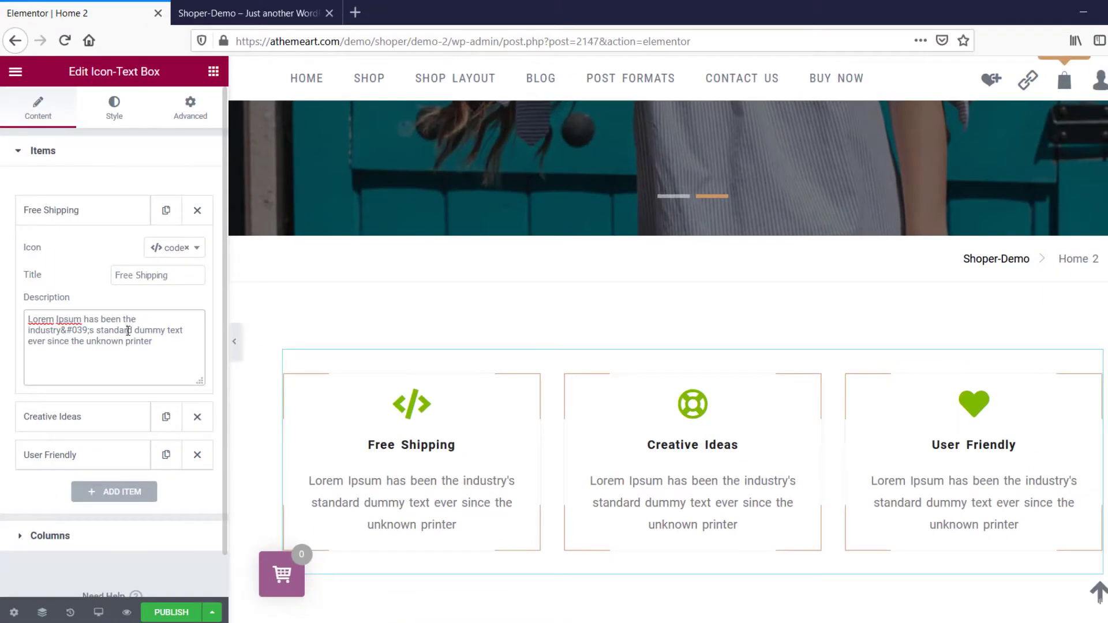
pyautogui.hotkey('ctrl', 'a')
pyautogui.hotkey('ctrl', 'v')
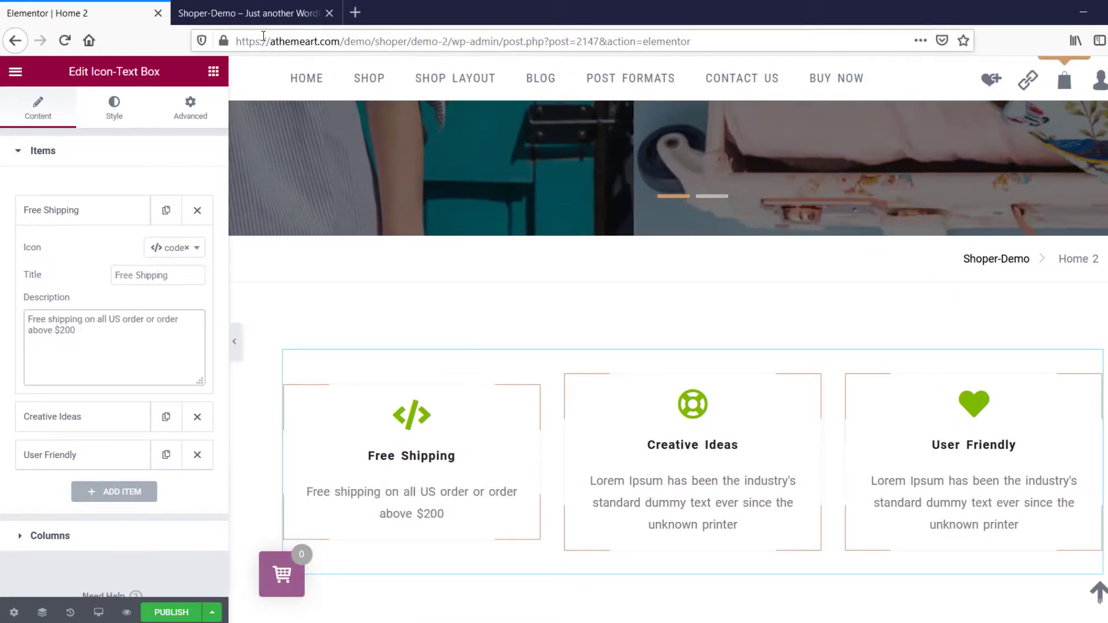
# Copy the second feature box's title from the demo home page and set the Creative Ideas item's title to "Support 24/7".
pyautogui.click(257, 13)
pyautogui.doubleClick(432, 407)
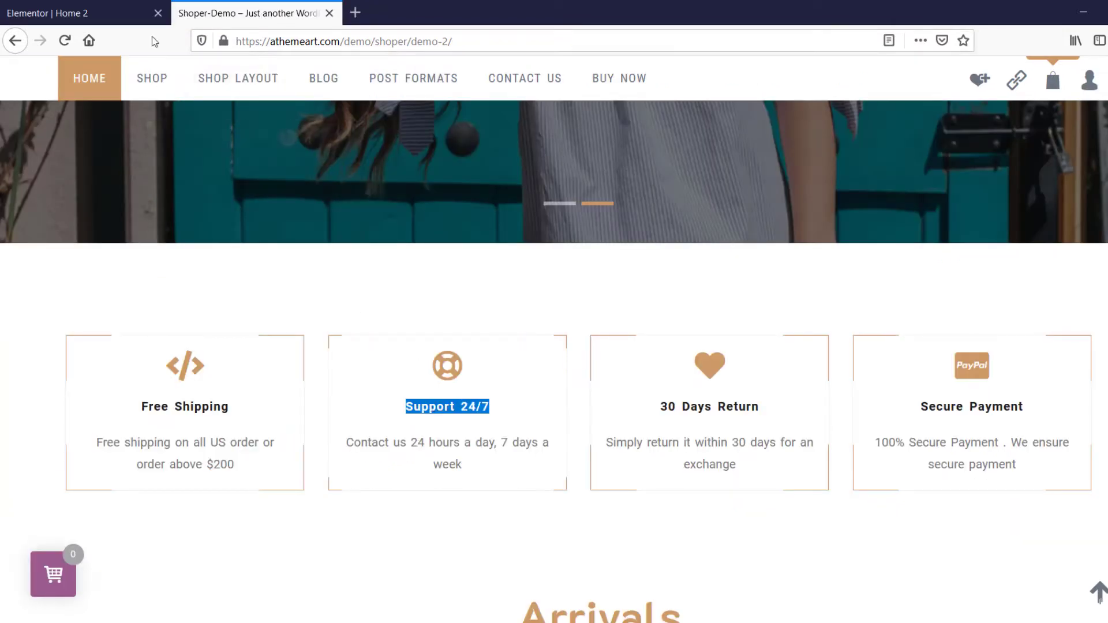
pyautogui.click(155, 12)
pyautogui.click(133, 415)
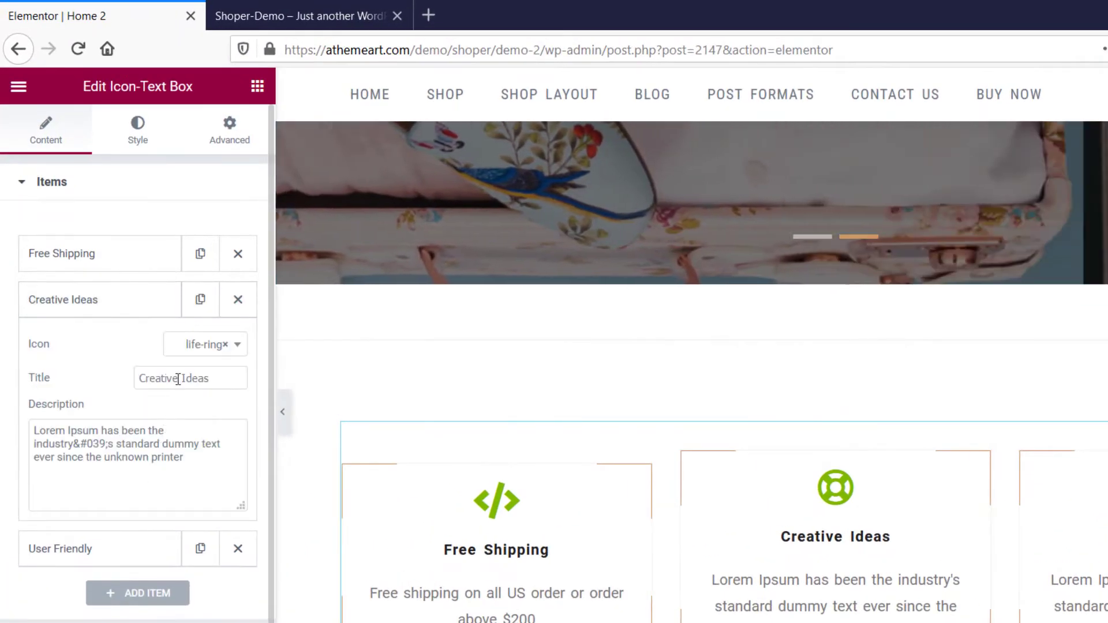
pyautogui.click(178, 379)
pyautogui.hotkey('ctrl', 'a')
pyautogui.write('Support 24/7')
# Copy the second feature box's description from the demo page and set the item's description to "Contact us 24 hours a day, 7 days a week".
pyautogui.click(329, 15)
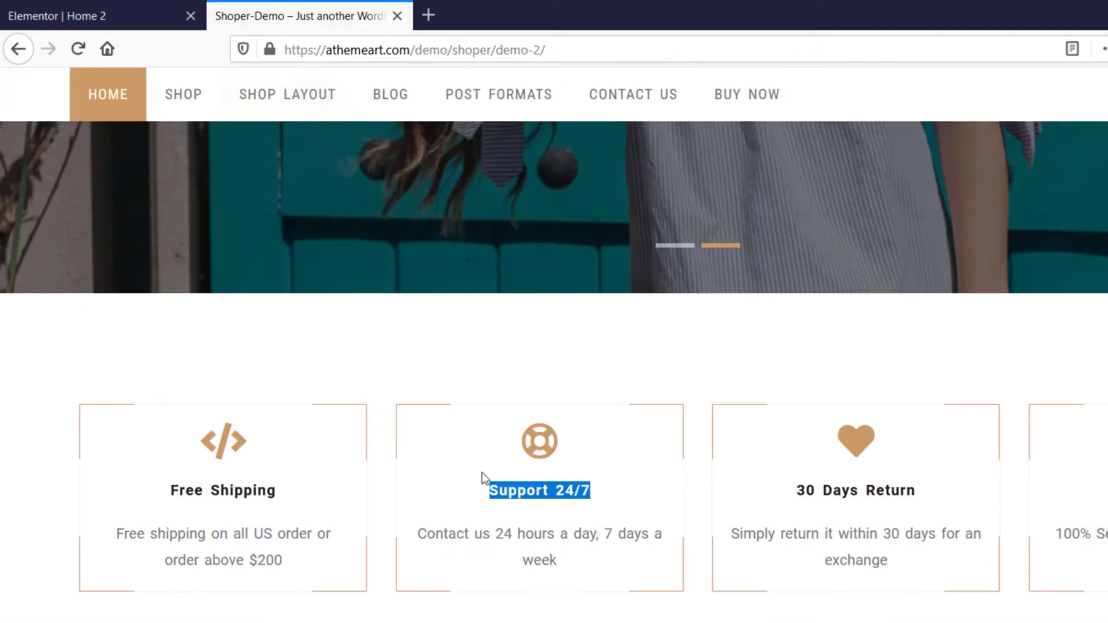
pyautogui.tripleClick(507, 537)
pyautogui.hotkey('ctrl', 'c')
pyautogui.click(148, 11)
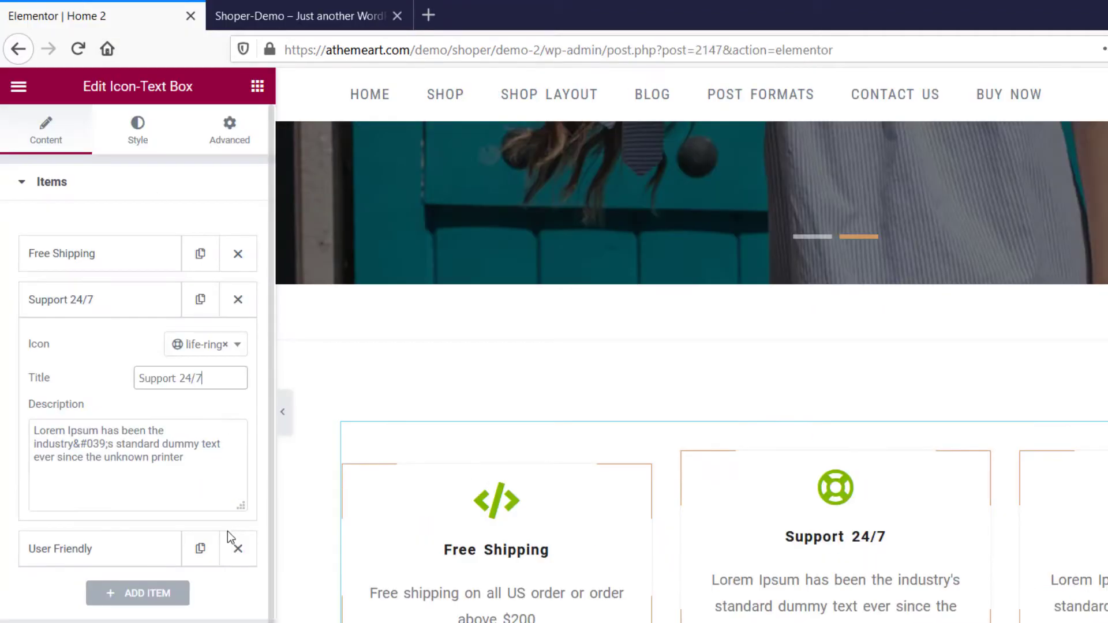
pyautogui.hotkey('ctrl', 'a')
pyautogui.hotkey('ctrl', 'v')
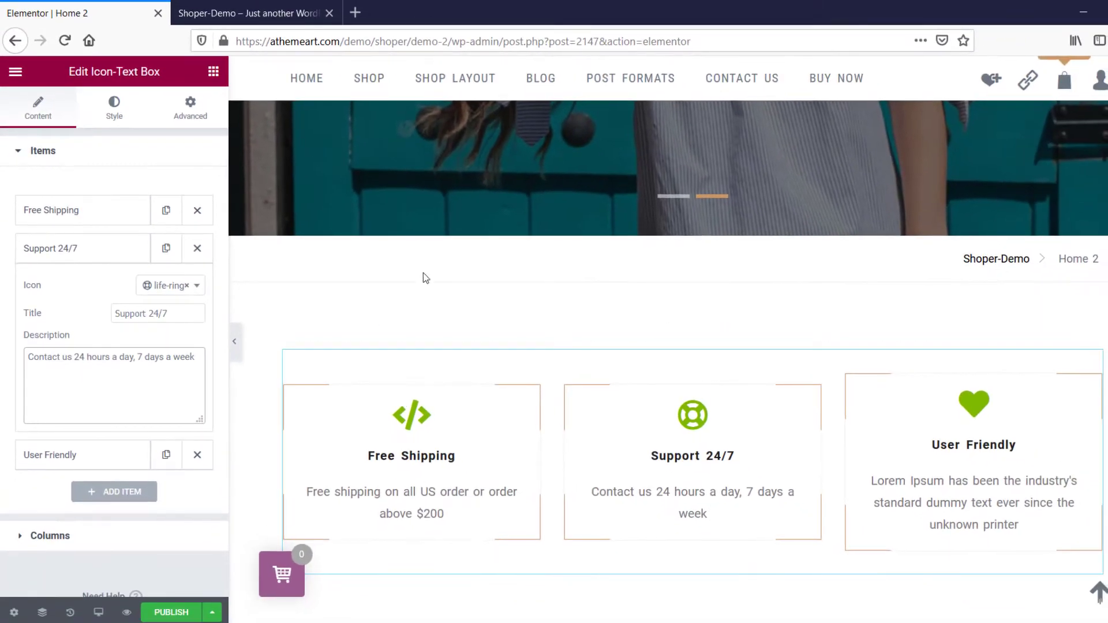
# Copy the third feature box's title from the demo home page and set the User Friendly item's title to "30 Days Return".
pyautogui.click(284, 12)
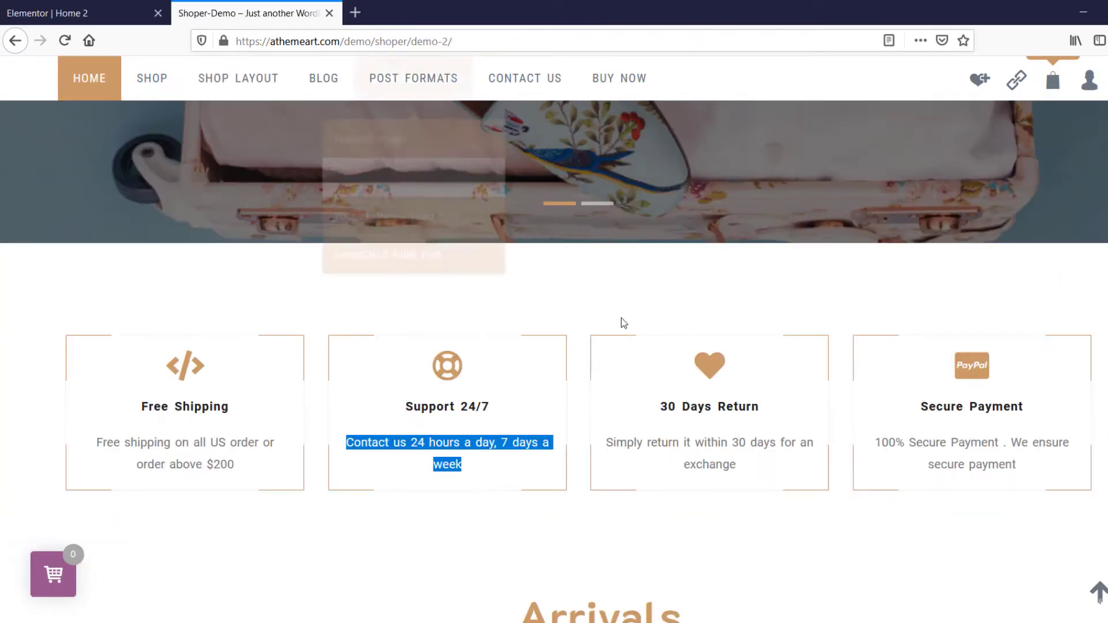
pyautogui.tripleClick(718, 406)
pyautogui.hotkey('ctrl', 'c')
pyautogui.click(87, 12)
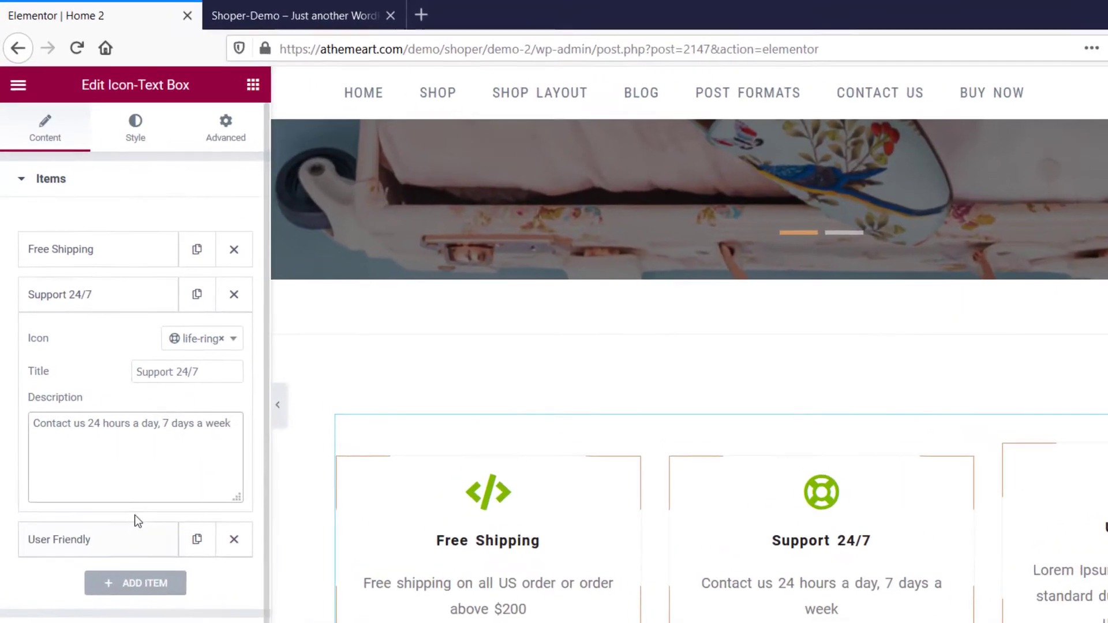
pyautogui.click(115, 542)
pyautogui.doubleClick(177, 423)
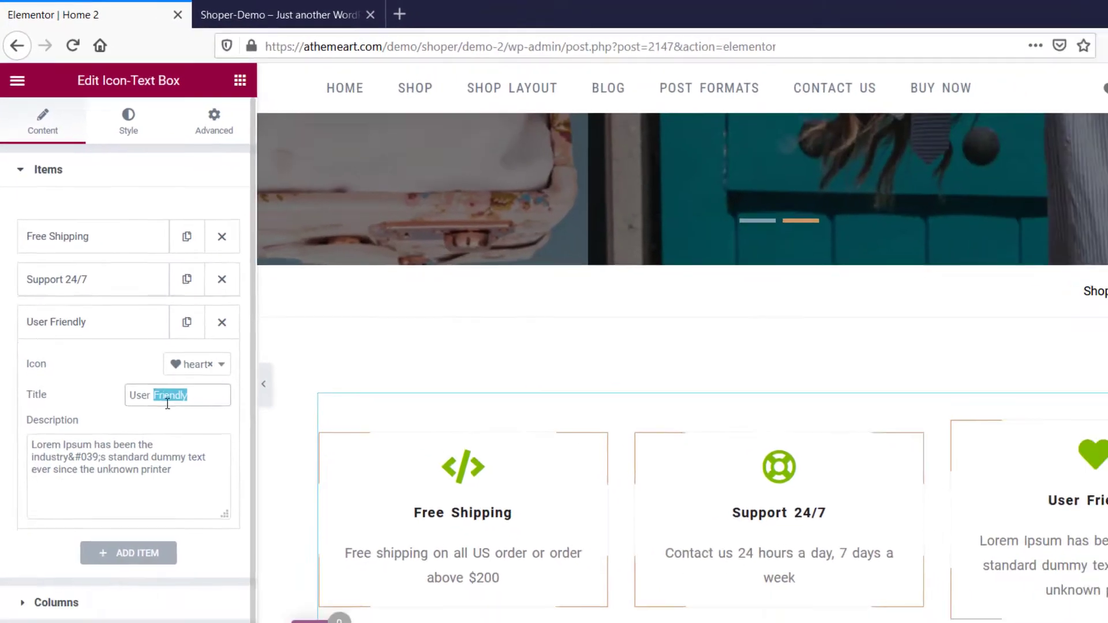
pyautogui.hotkey('ctrl', 'a')
pyautogui.hotkey('ctrl', 'v')
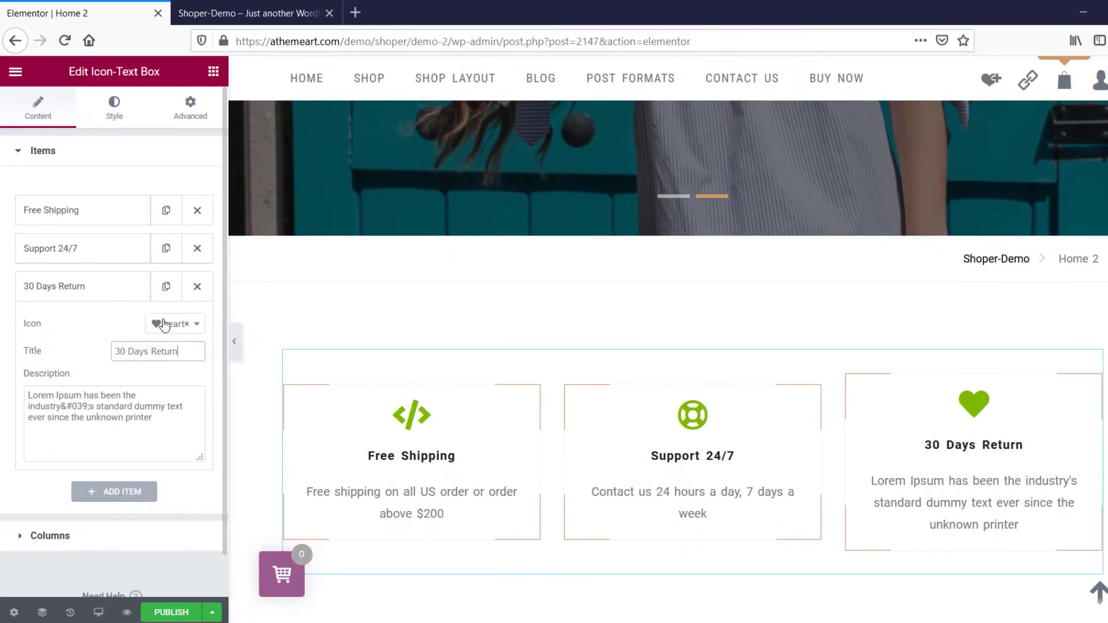
# Copy the third feature box's description from the demo page and set the item's description to "Simply return it within 30 days for an exchange".
pyautogui.click(217, 12)
pyautogui.doubleClick(726, 444)
pyautogui.tripleClick(728, 448)
pyautogui.hotkey('ctrl', 'c')
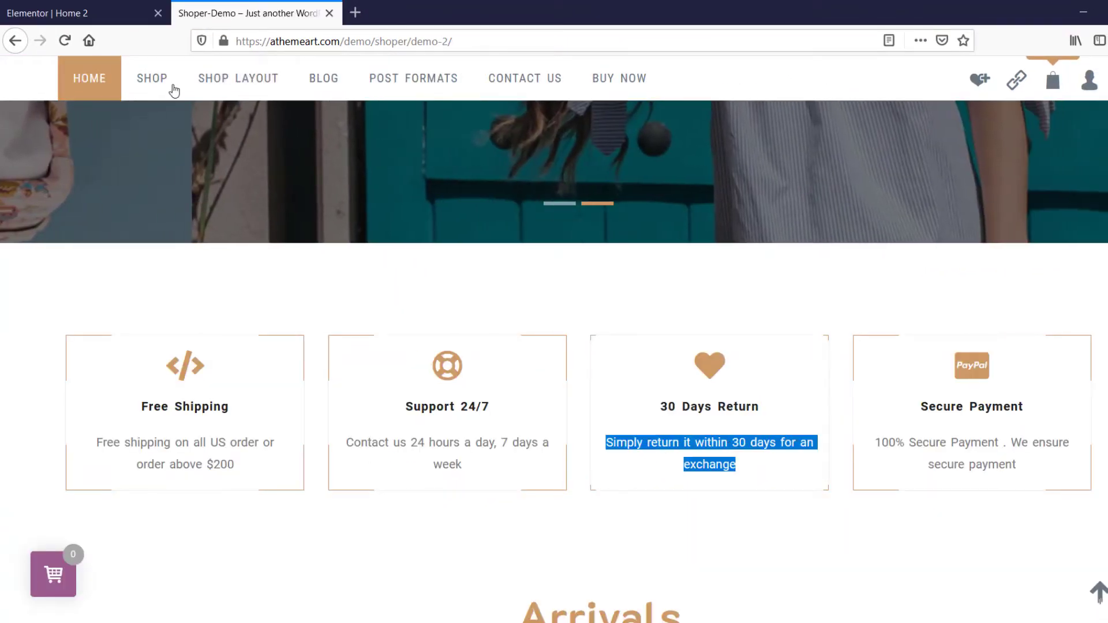
pyautogui.click(87, 13)
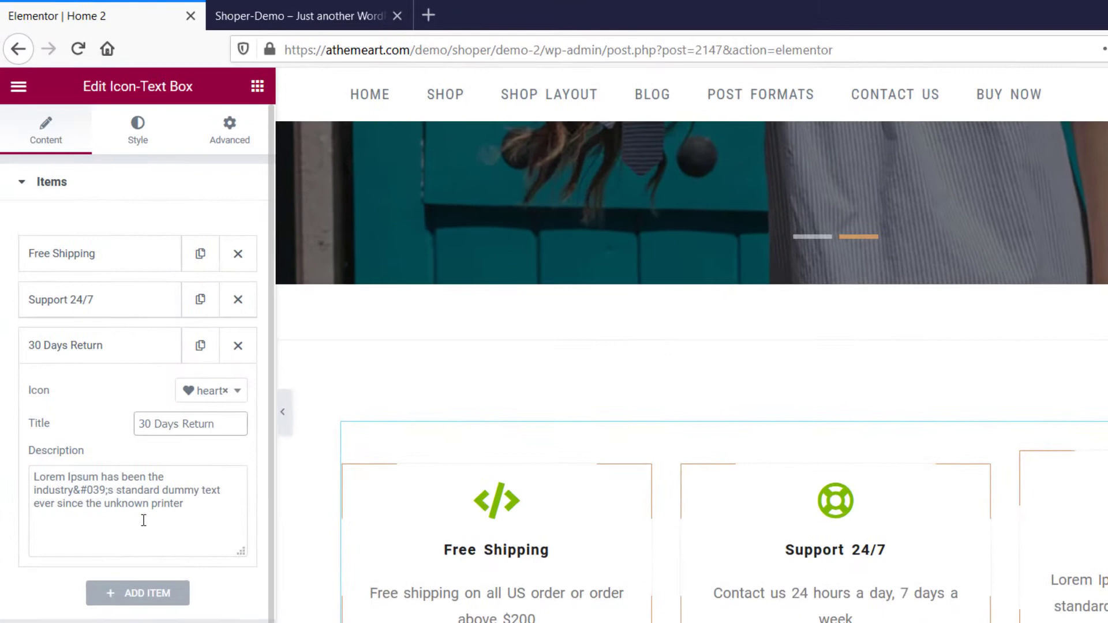
pyautogui.tripleClick(143, 521)
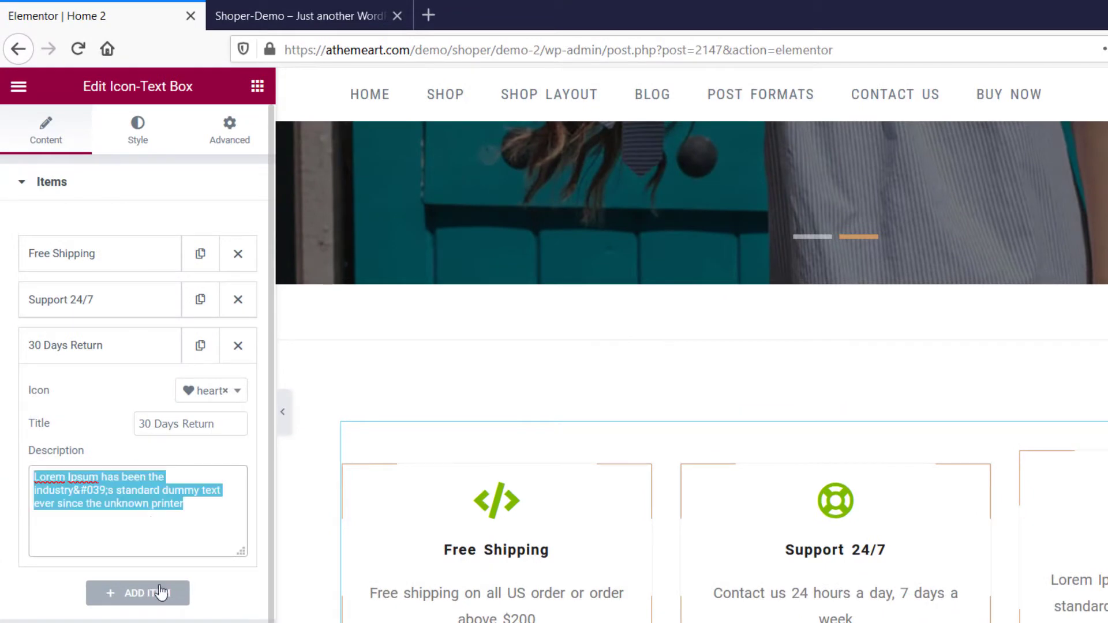
pyautogui.hotkey('ctrl', 'v')
# Add a fourth item and paste the demo page's fourth box title, "Secure Payment", into its description.
pyautogui.click(145, 592)
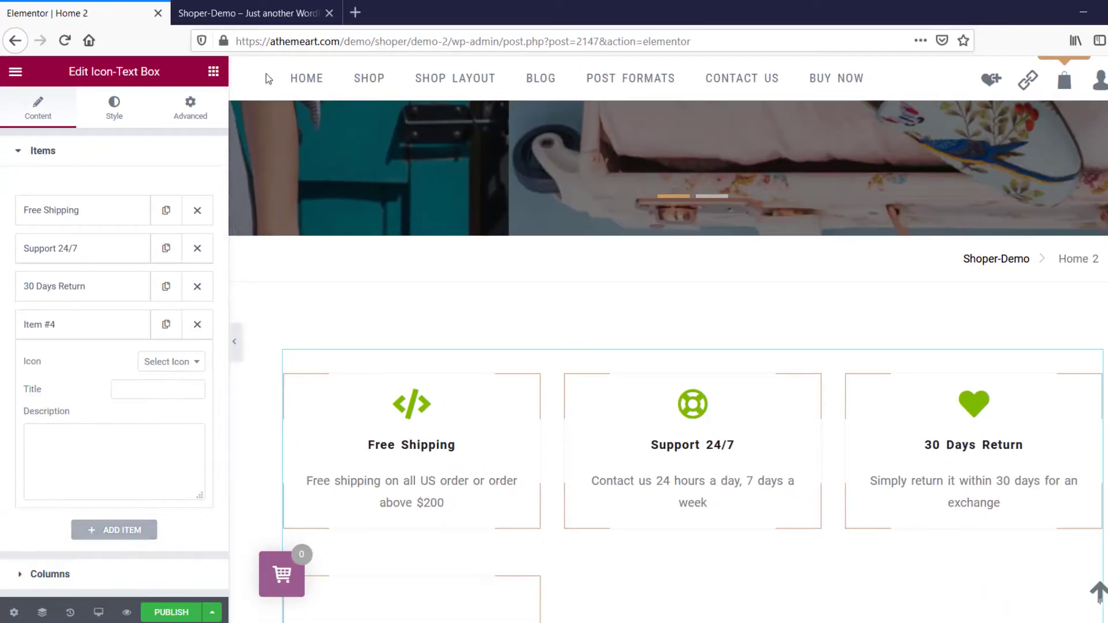
pyautogui.click(265, 16)
pyautogui.click(1008, 412)
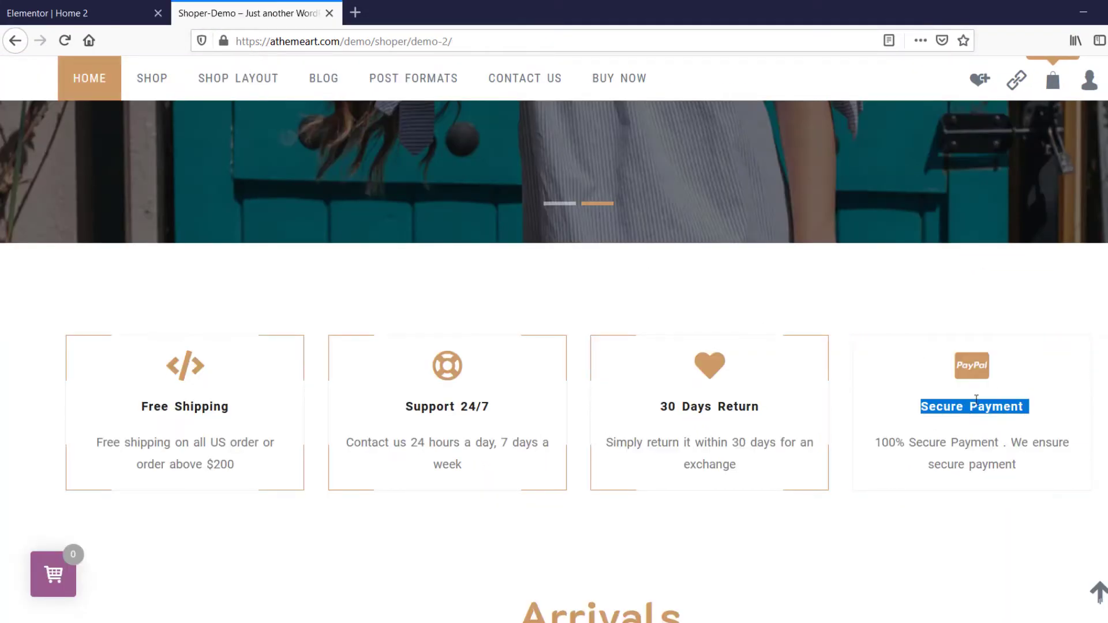
pyautogui.click(46, 13)
pyautogui.click(102, 463)
pyautogui.write('Secure Payment')
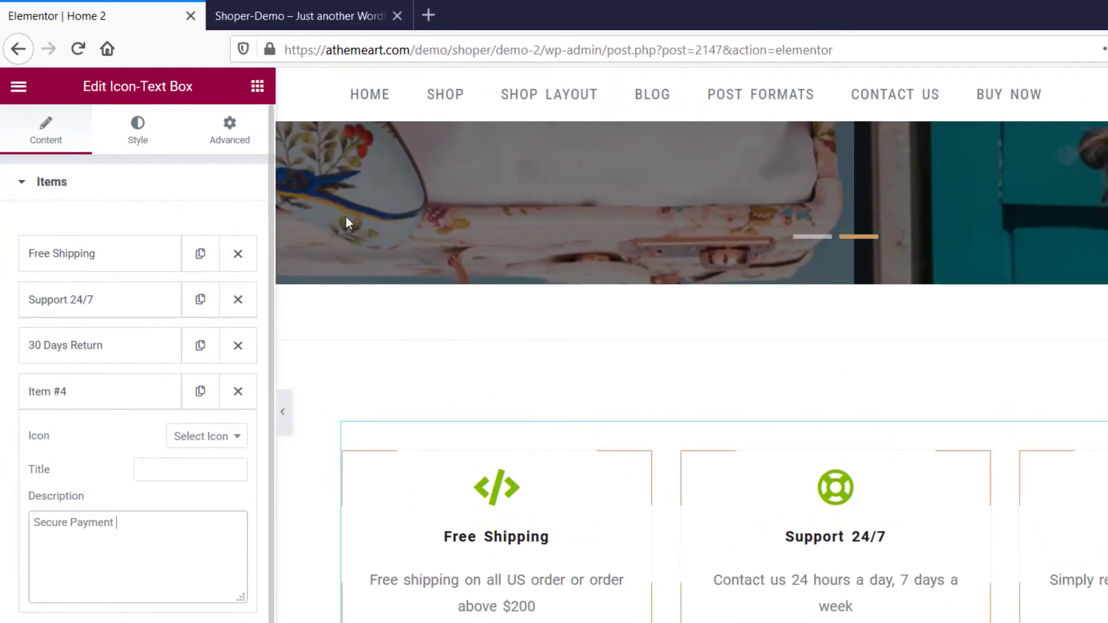
# Copy "100% Secure Payment . We ensure secure payment" from the demo page into the fourth item's description and move "Secure Payment" to its title.
pyautogui.click(370, 19)
pyautogui.tripleClick(977, 453)
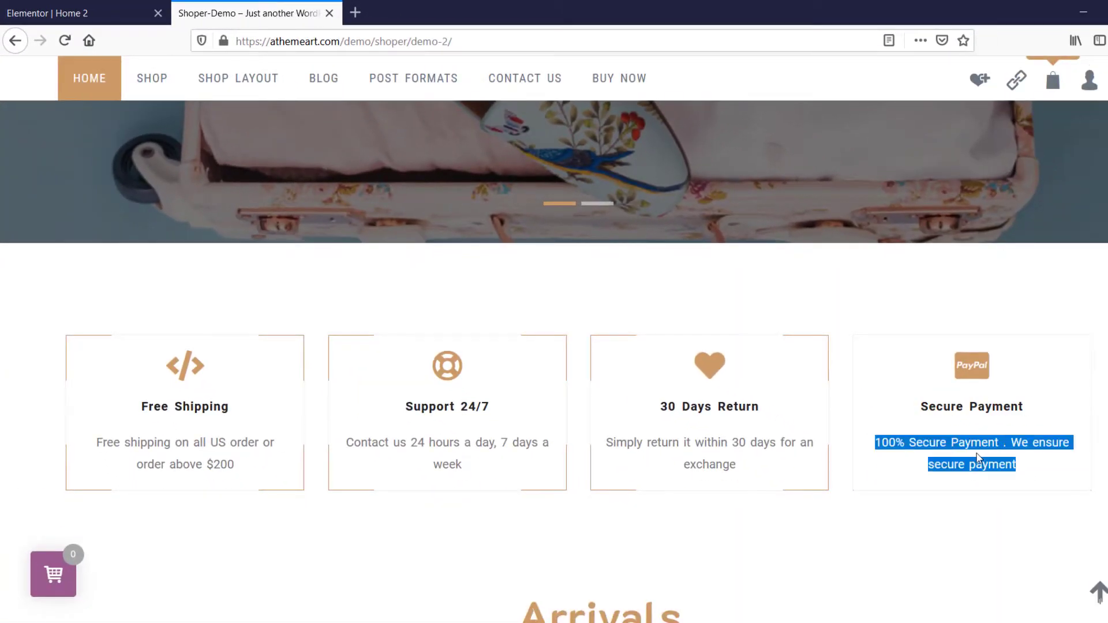
pyautogui.click(88, 12)
pyautogui.click(80, 455)
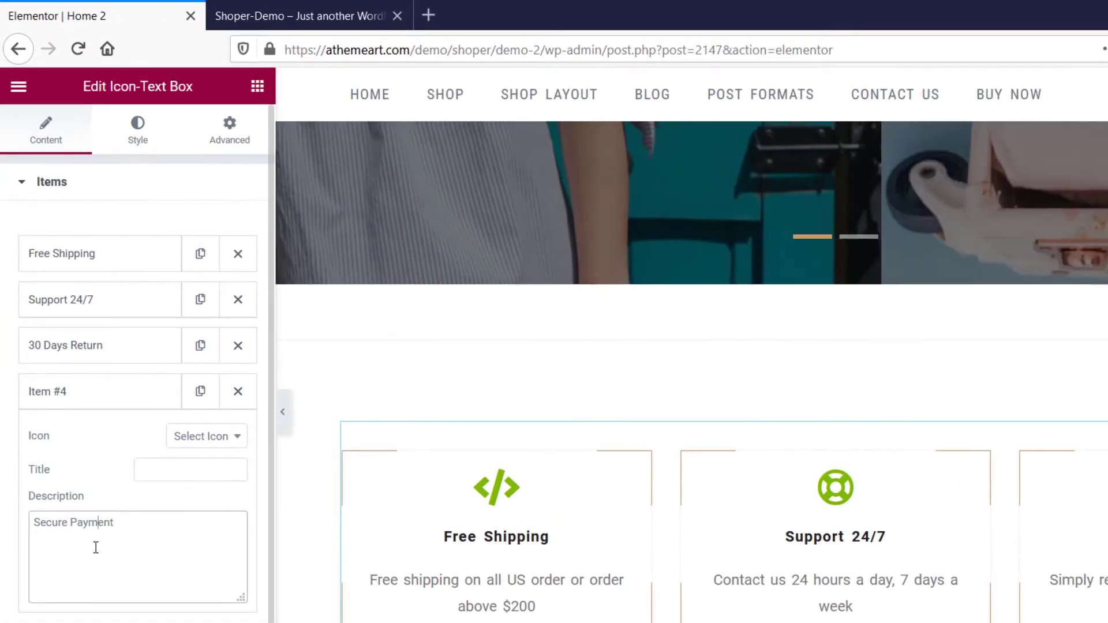
pyautogui.hotkey('ctrl', 'a')
pyautogui.press('Return')
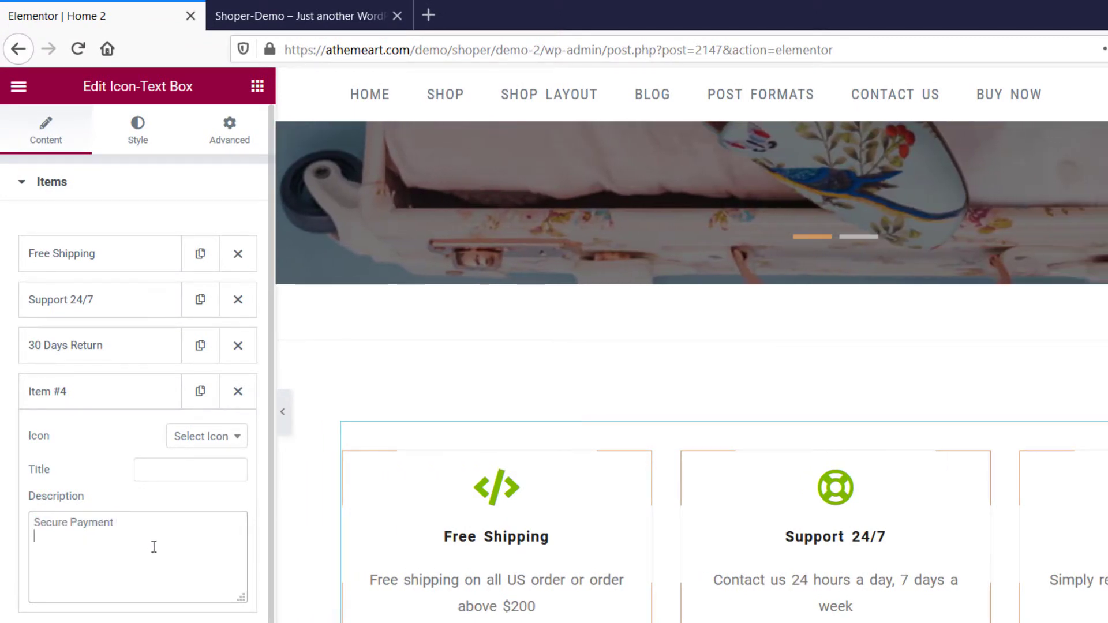
pyautogui.hotkey('ctrl', 'x')
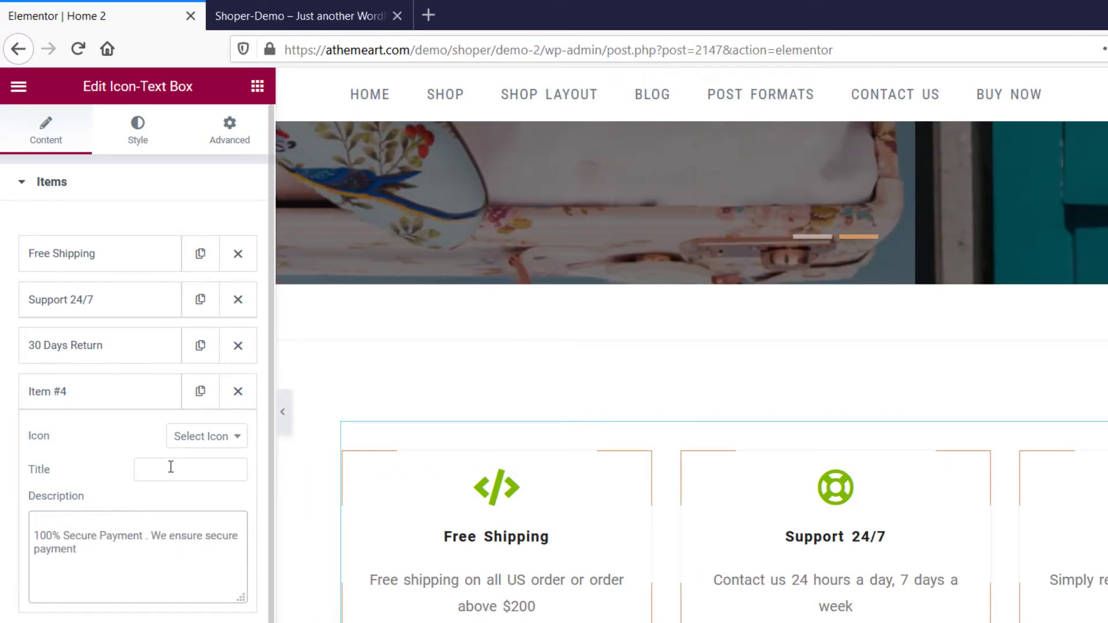
pyautogui.click(170, 465)
pyautogui.hotkey('ctrl', 'v')
# Search the icon list for "pay" and set the Secure Payment item's icon to paypal.
pyautogui.click(221, 442)
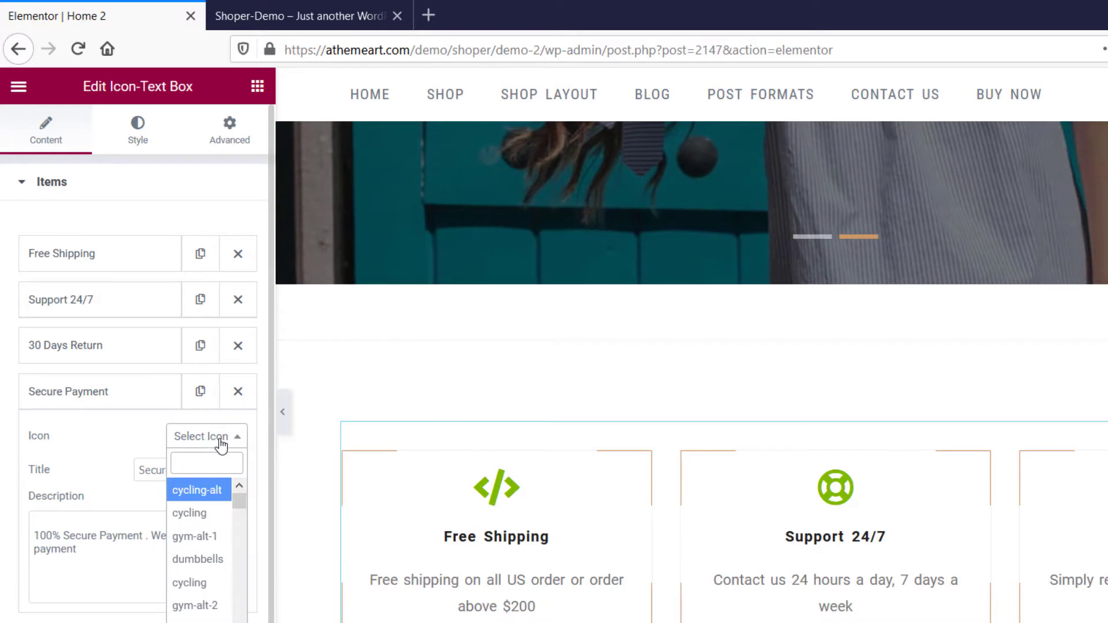
pyautogui.write('pay')
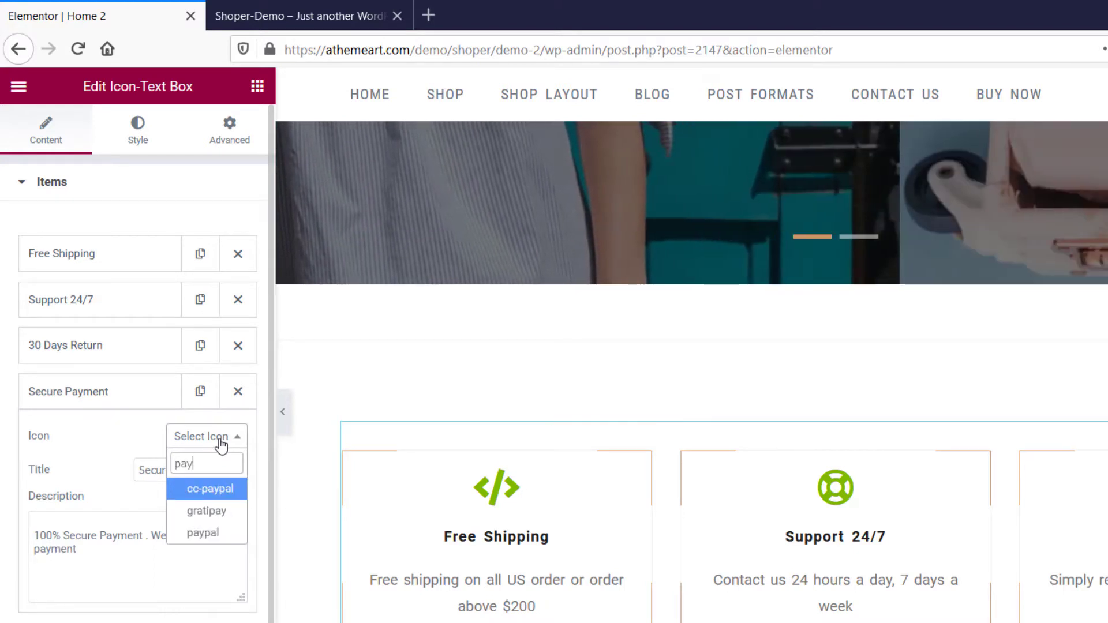
pyautogui.press('Down')
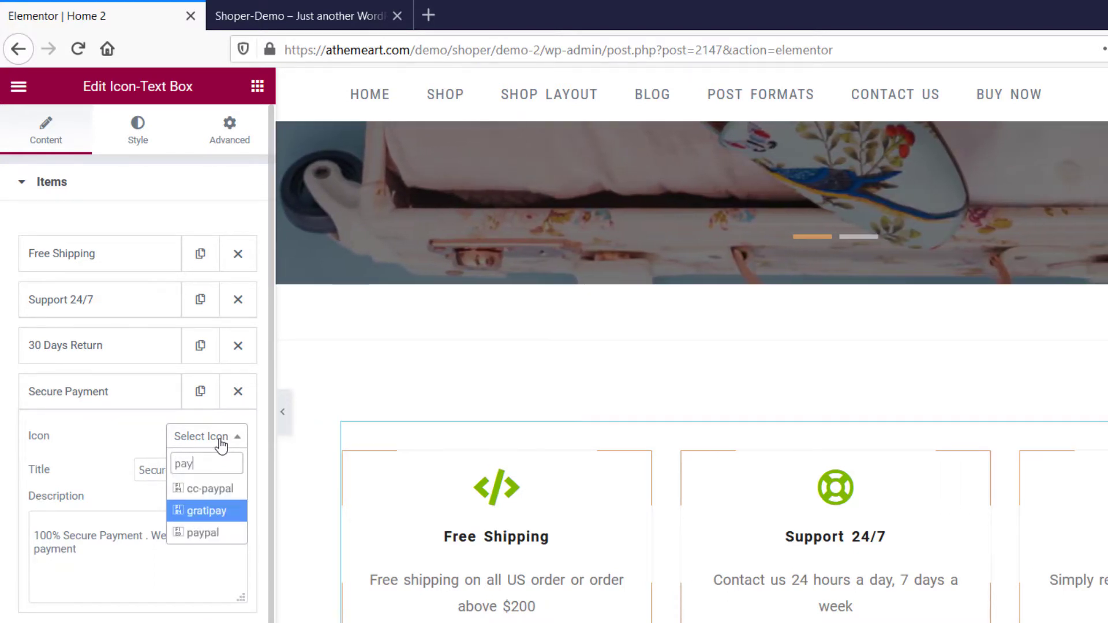
pyautogui.click(226, 540)
pyautogui.scroll(-2, 70, 612)
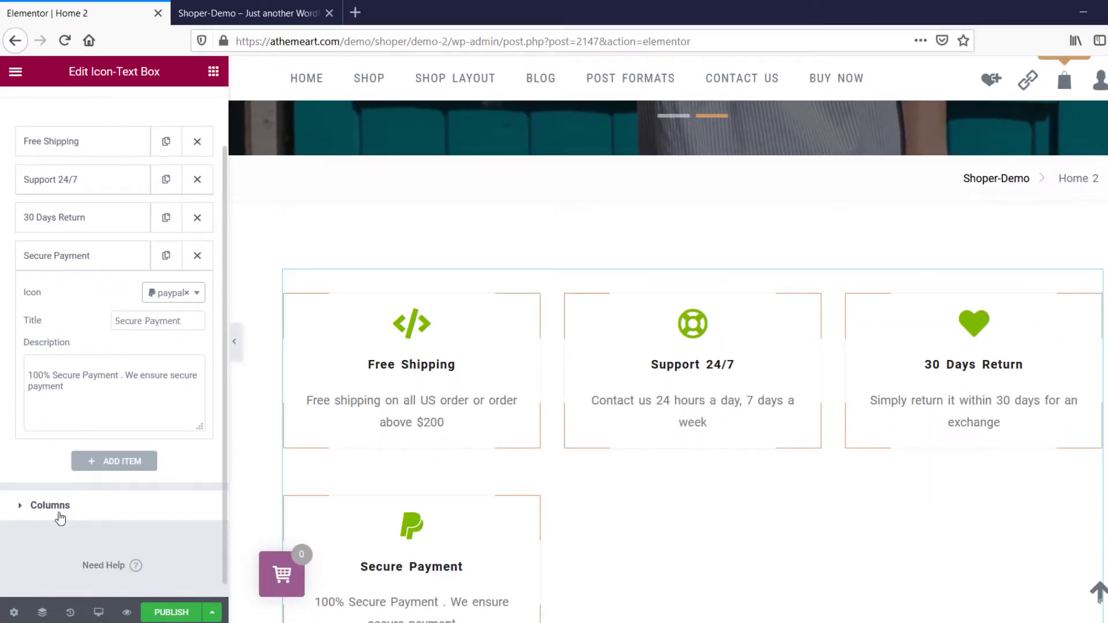
pyautogui.click(70, 615)
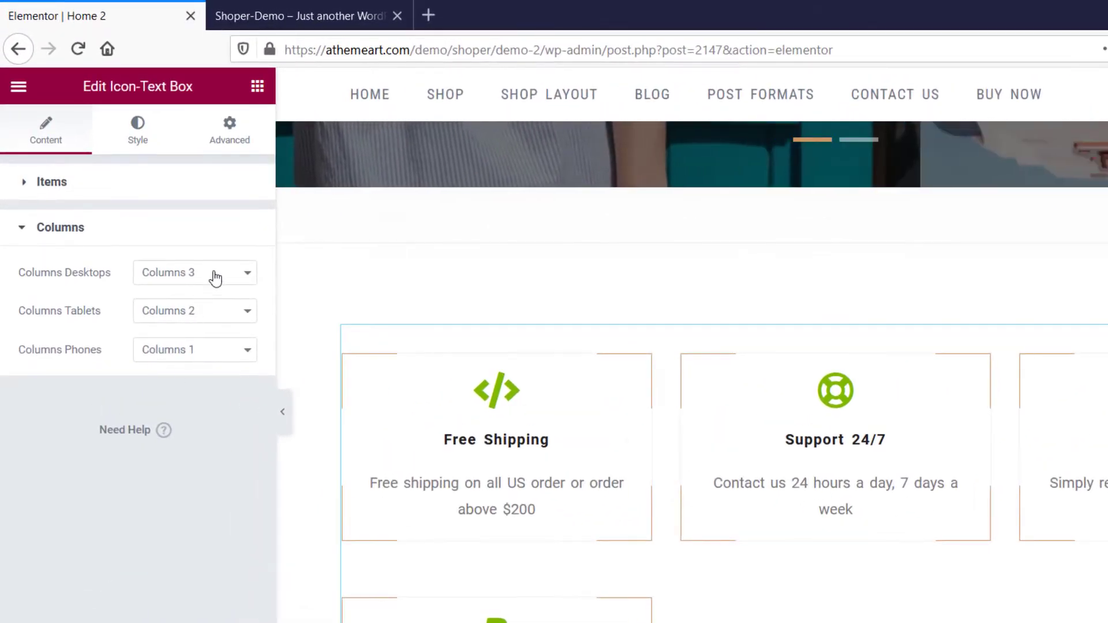
pyautogui.click(215, 278)
pyautogui.click(199, 354)
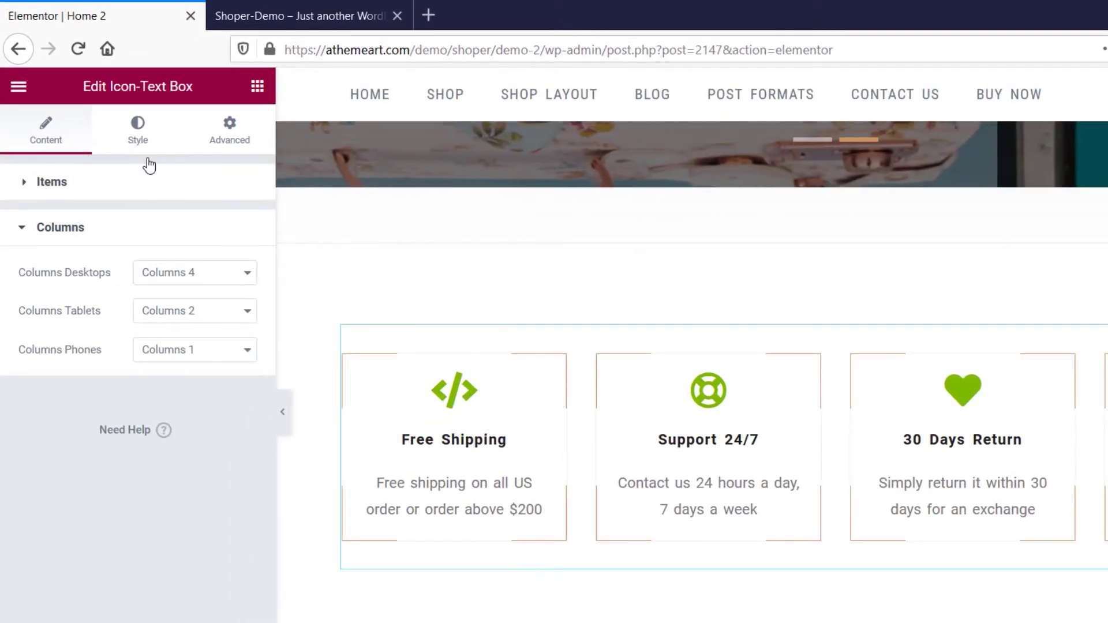
# Change the icon color of the Icon-Text Box to a light grey in the style settings.
pyautogui.click(148, 159)
pyautogui.click(247, 265)
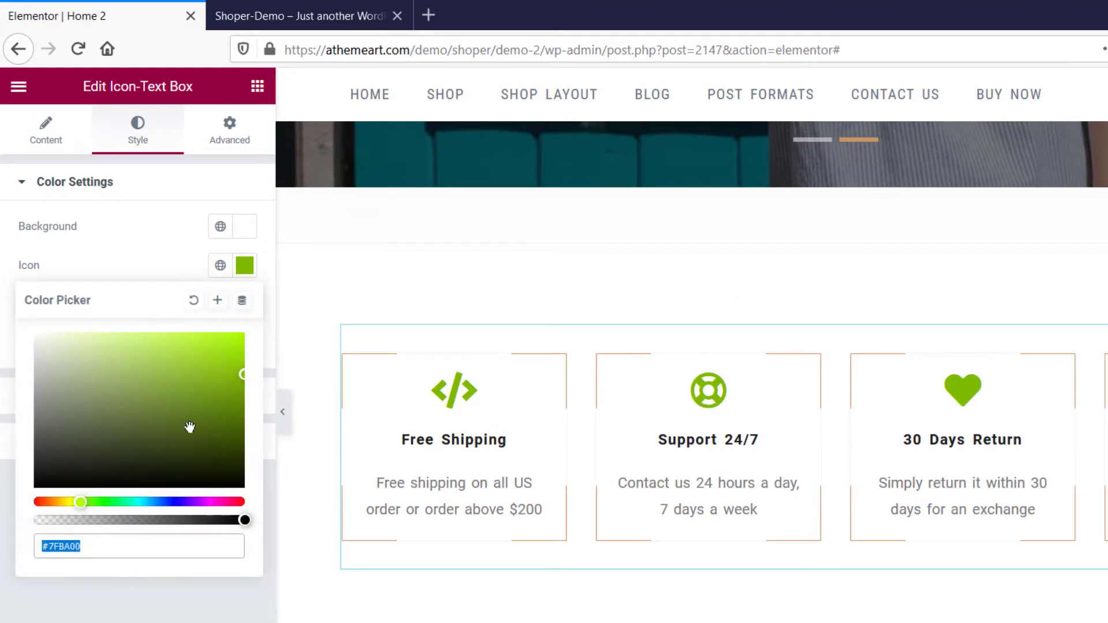
pyautogui.moveTo(144, 430); pyautogui.dragTo(27, 430)
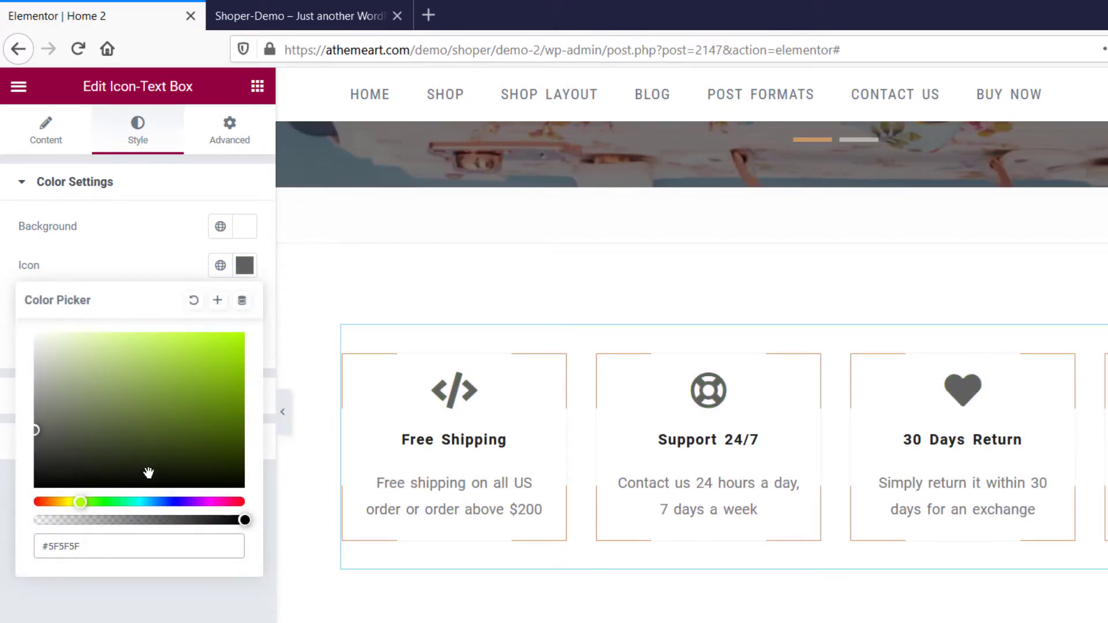
pyautogui.moveTo(36, 450); pyautogui.dragTo(14, 396)
pyautogui.click(110, 615)
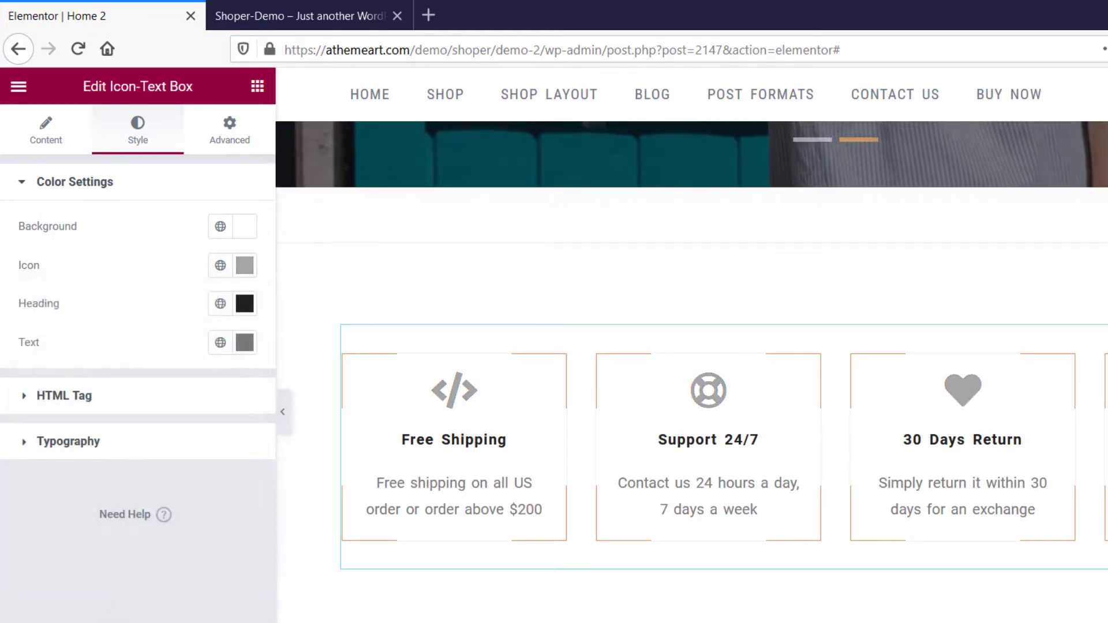
# Look at the Icon-Text Box's typography and HTML tag settings, and publish the home 2 page.
pyautogui.click(118, 453)
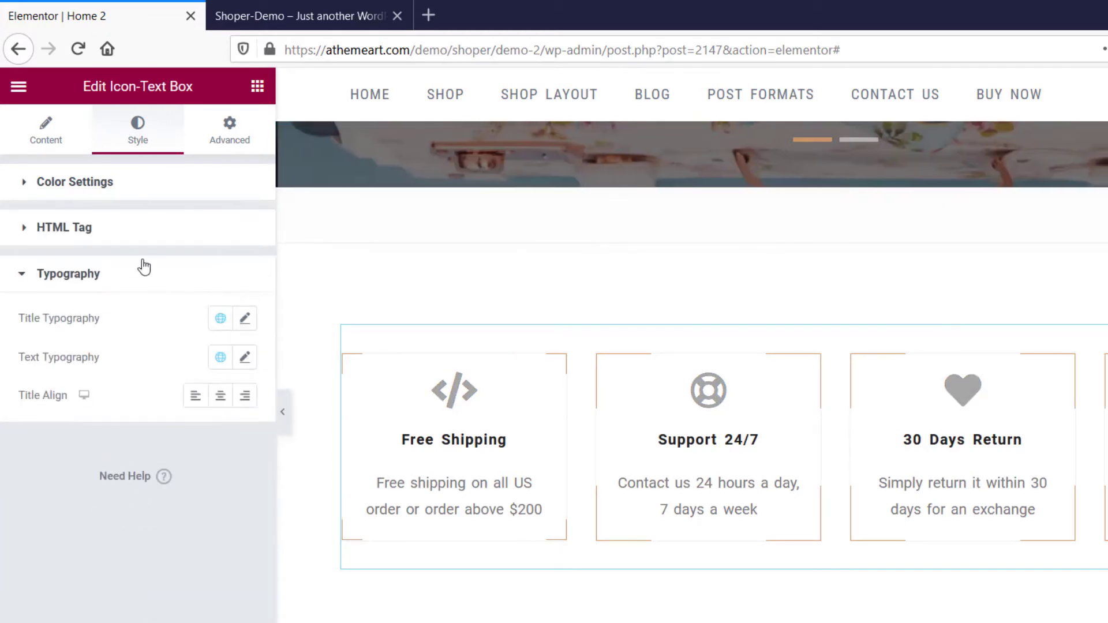
pyautogui.click(115, 224)
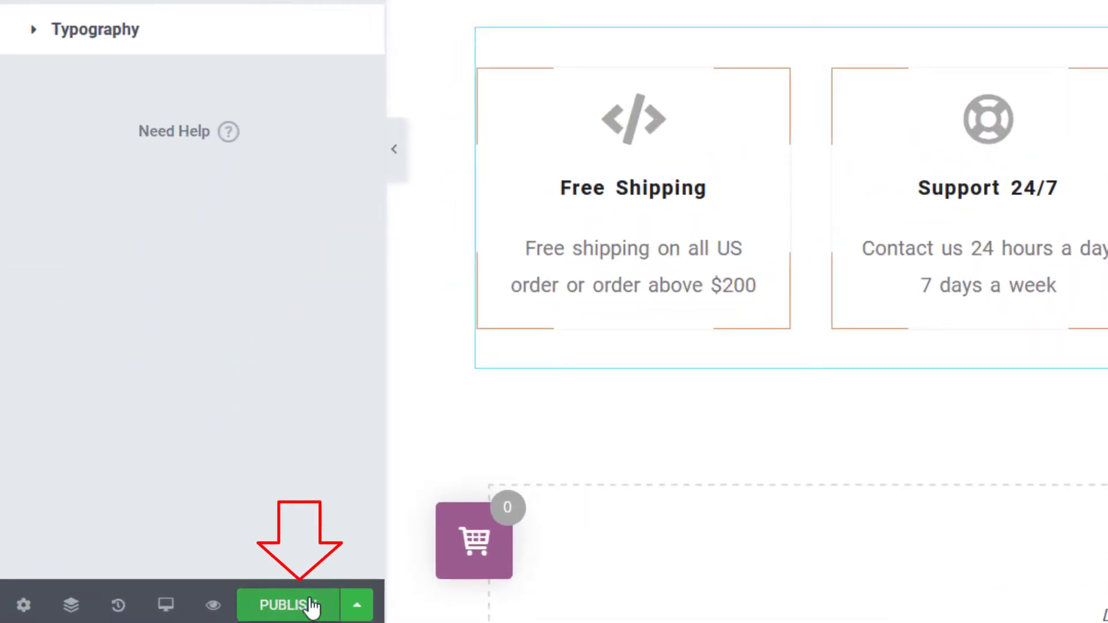
pyautogui.click(312, 608)
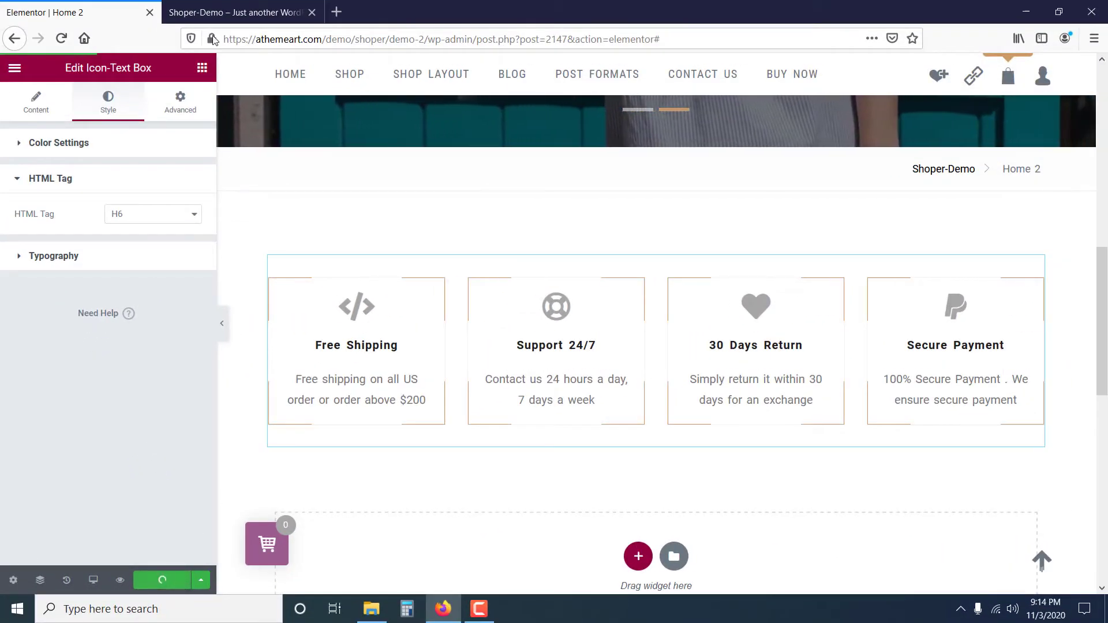
# Switch to the demo home page and examine the Arrivals heading below the feature boxes.
pyautogui.click(243, 12)
pyautogui.scroll(-5, 569, 307)
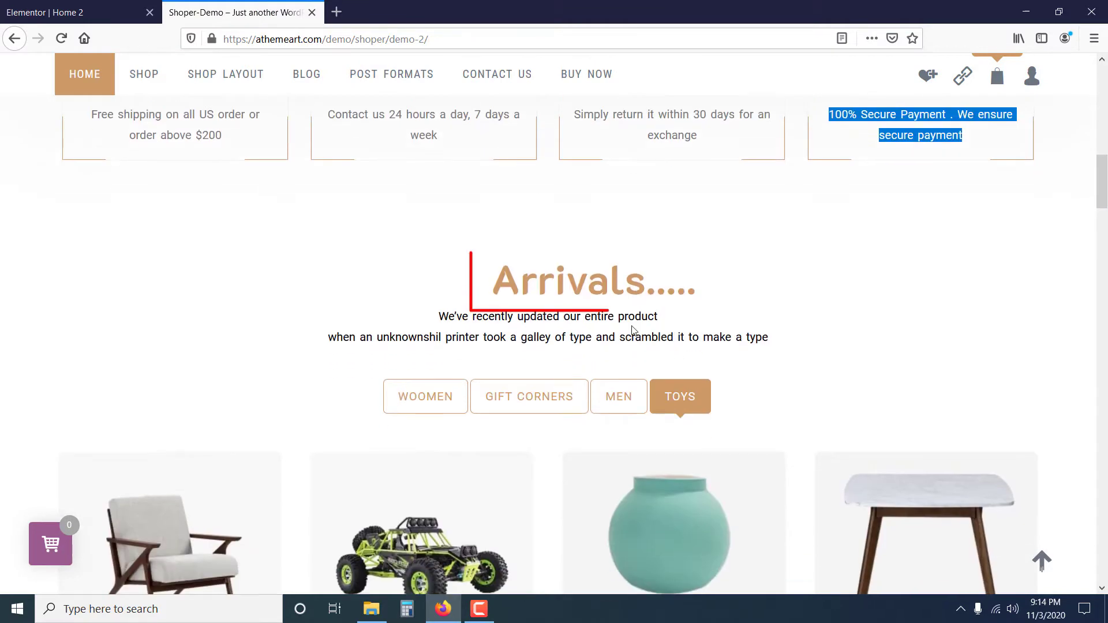
pyautogui.moveTo(481, 282); pyautogui.dragTo(636, 282)
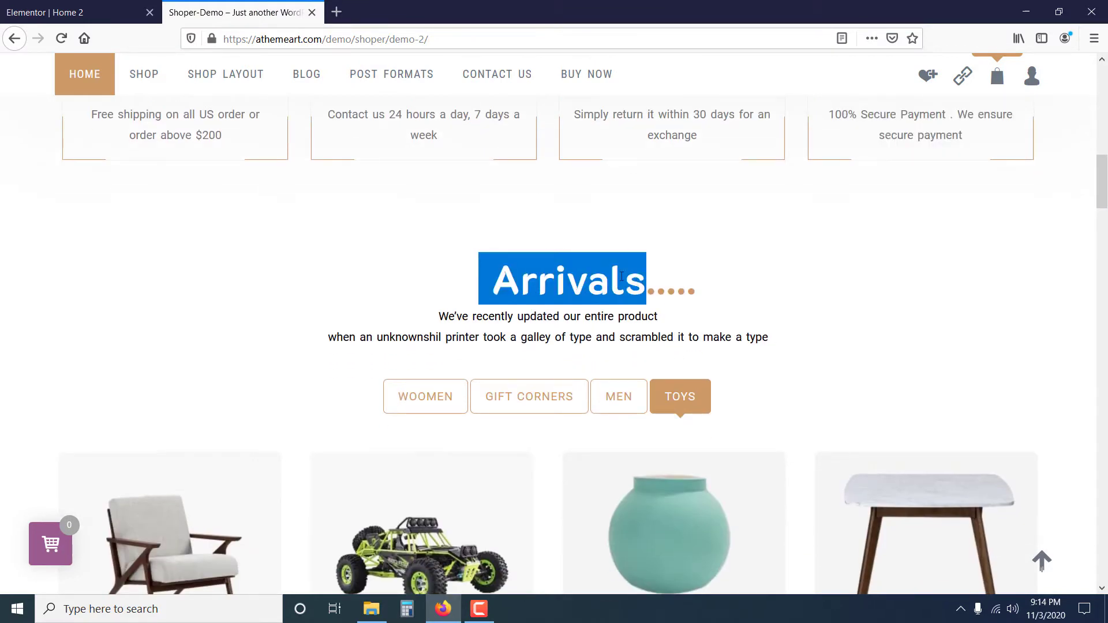
# In the Elementor editor, add a single-column section below the feature boxes and set its top margin to 50 px.
pyautogui.click(52, 6)
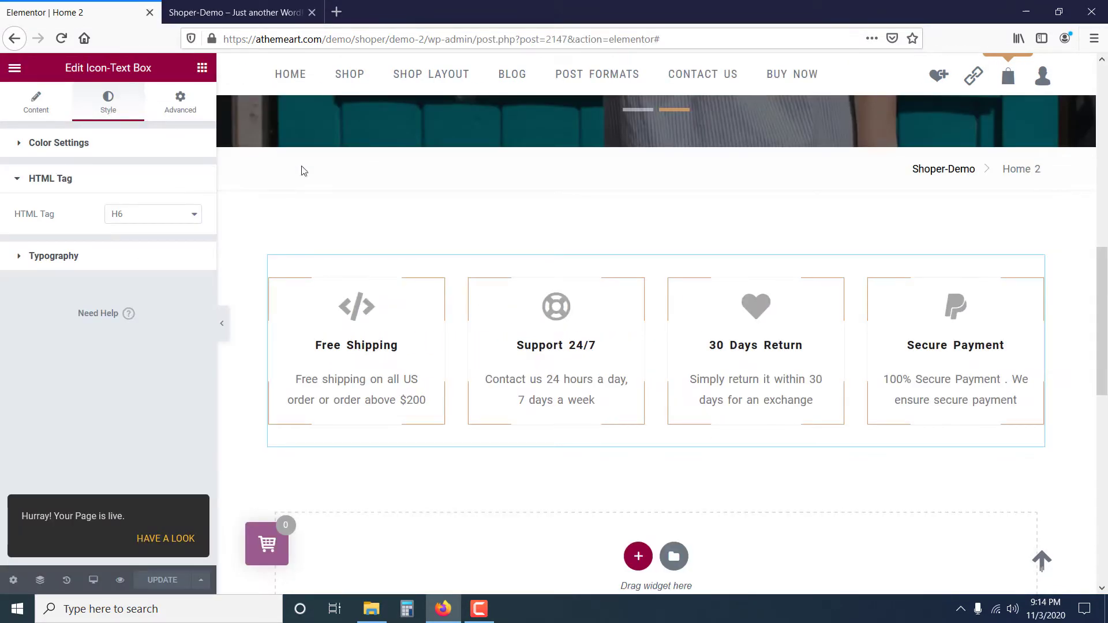
pyautogui.click(637, 558)
pyautogui.scroll(-1, 508, 508)
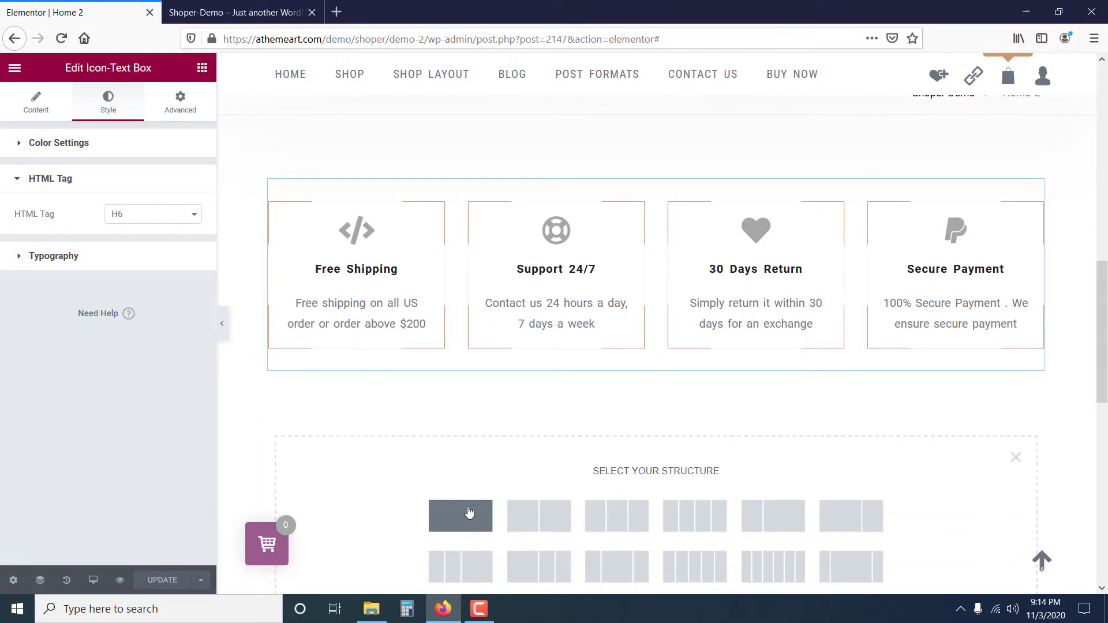
pyautogui.click(544, 511)
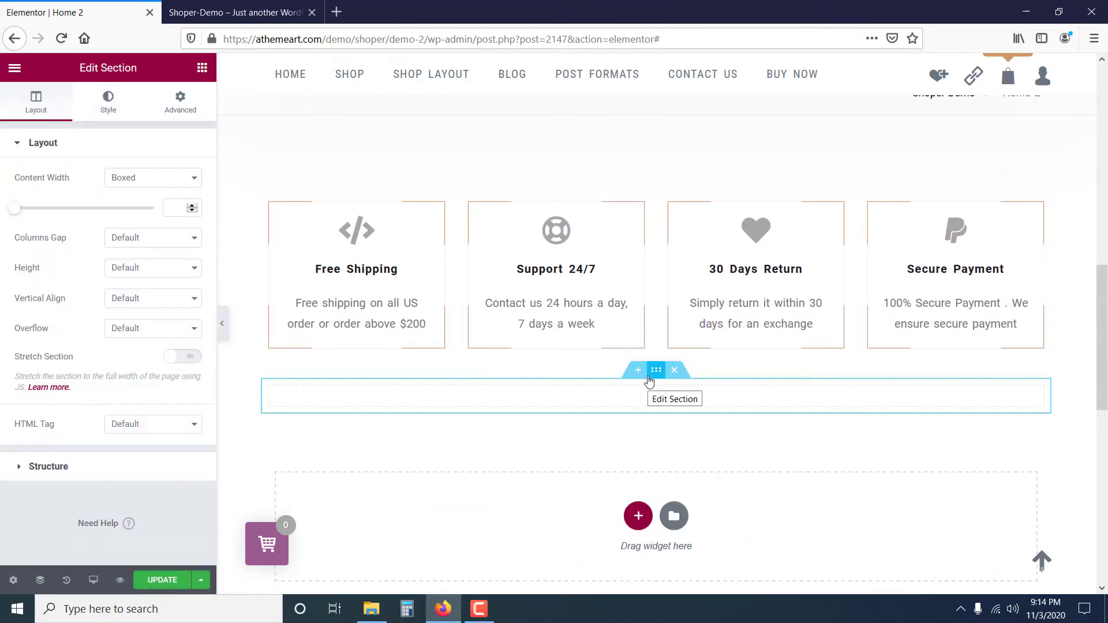
pyautogui.click(180, 103)
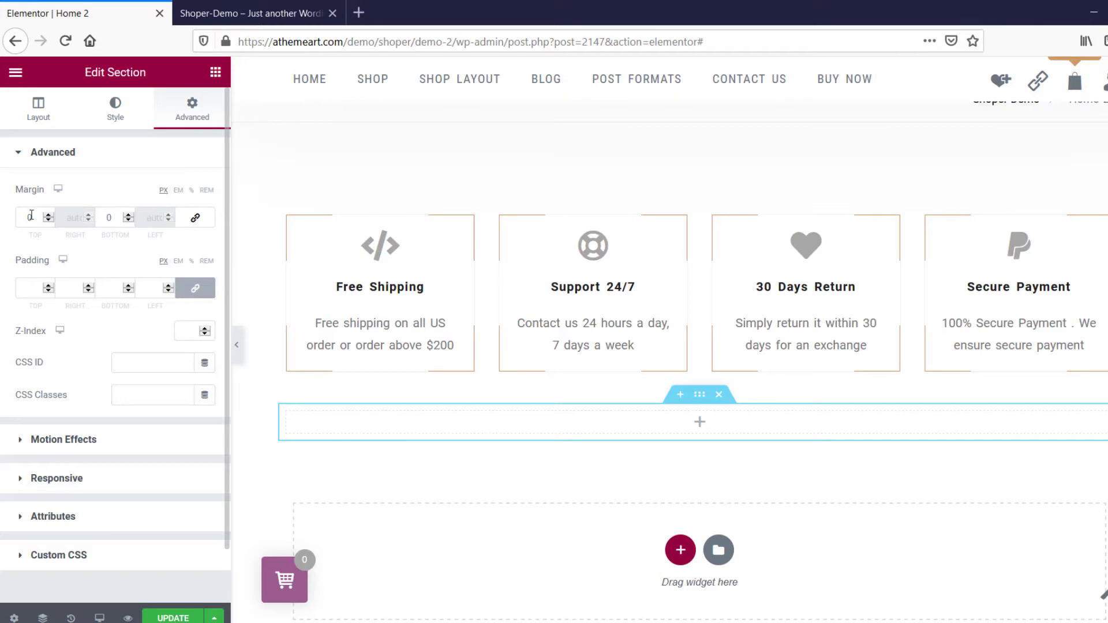
pyautogui.write('50')
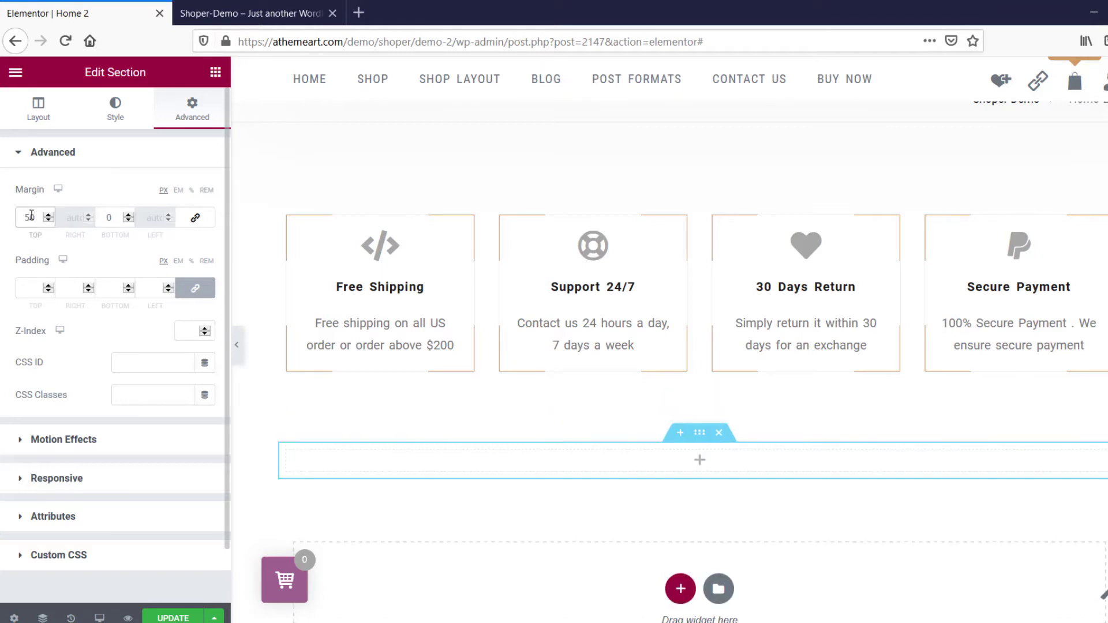
# Add a Section Heading widget to the new section and title it "New Arrivals".
pyautogui.click(216, 73)
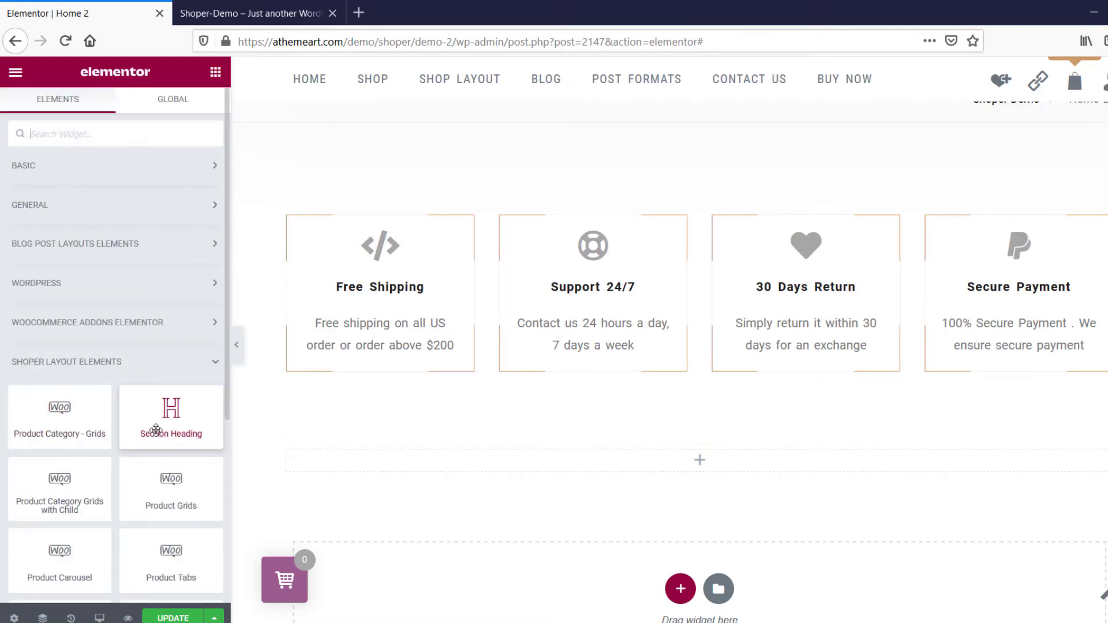
pyautogui.moveTo(159, 430); pyautogui.dragTo(685, 466)
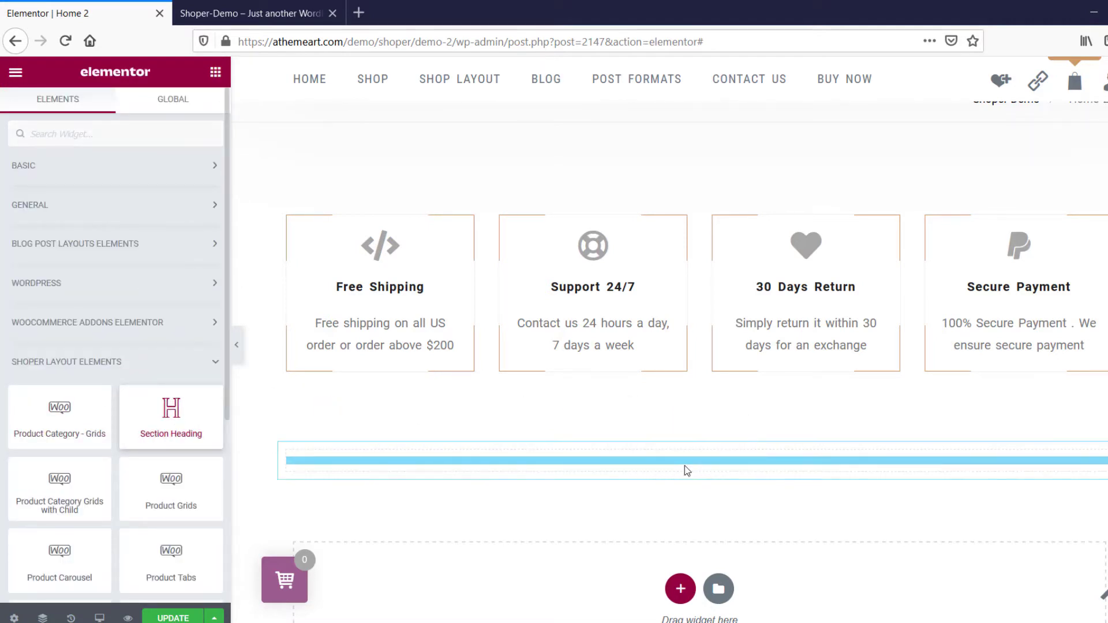
pyautogui.tripleClick(49, 220)
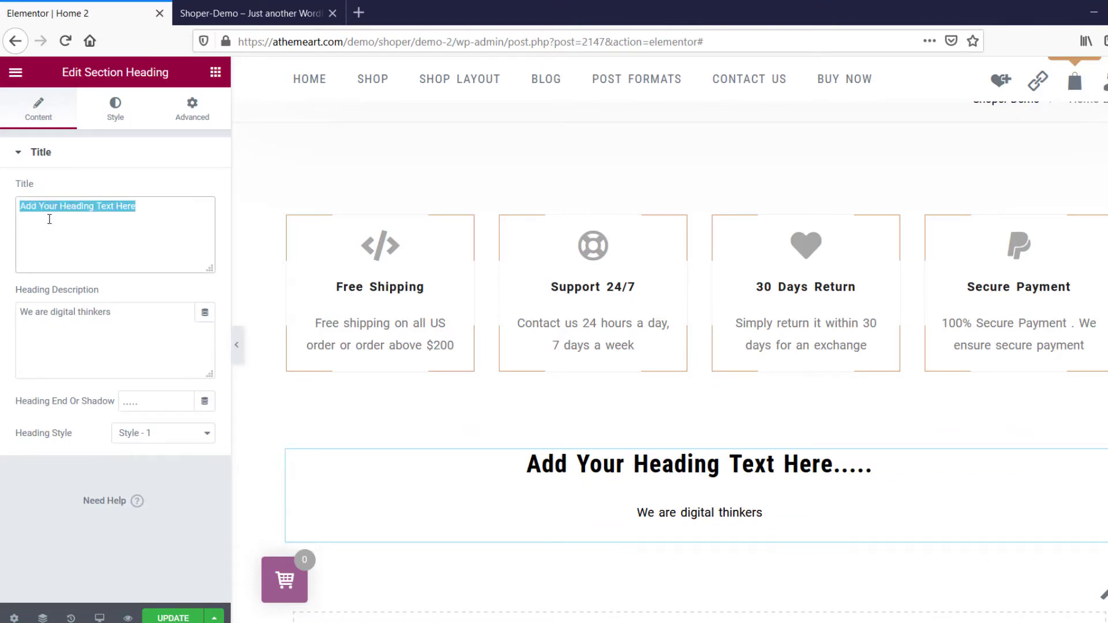
pyautogui.write('News')
pyautogui.press('BackSpace')
pyautogui.write('Arrivals')
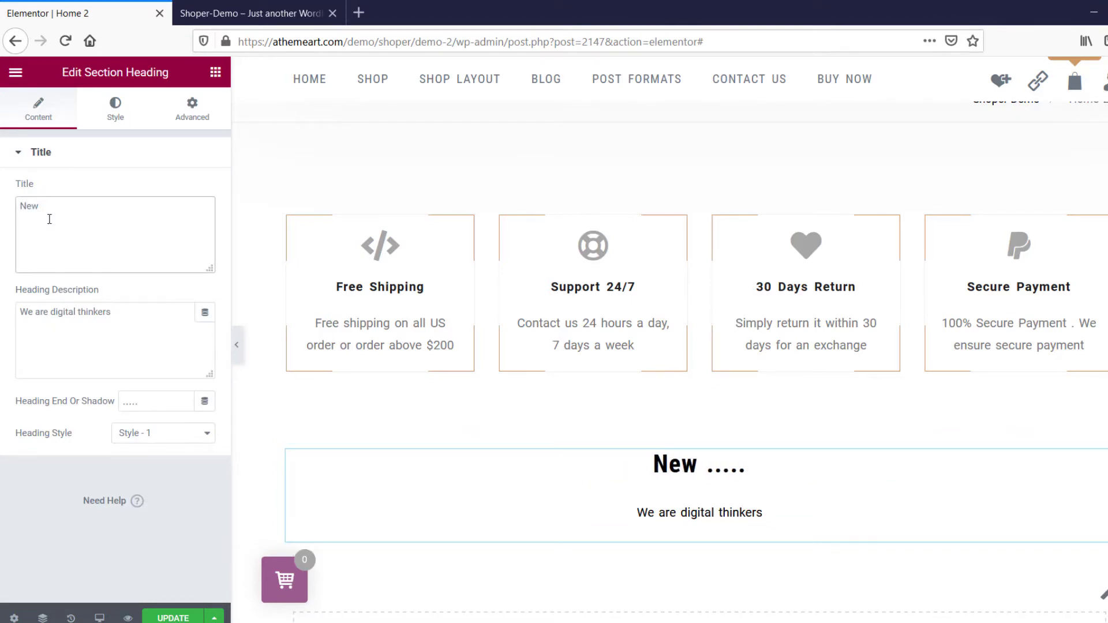
# Style the New Arrivals heading with layout Style - 1, a spacing of 11 and the Medium heading style.
pyautogui.click(203, 521)
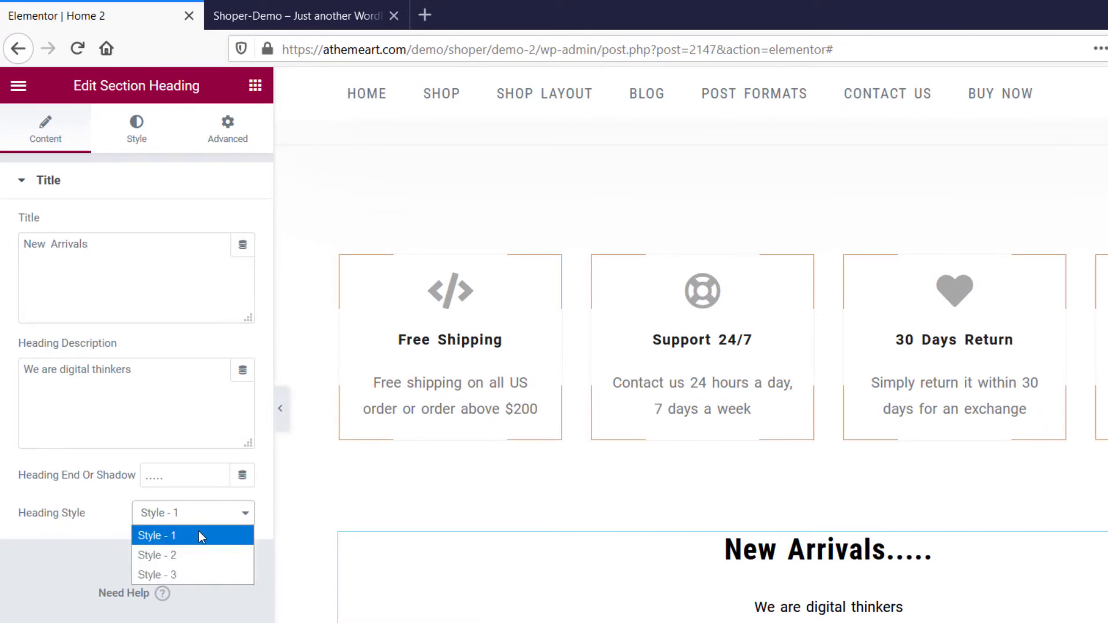
pyautogui.click(198, 531)
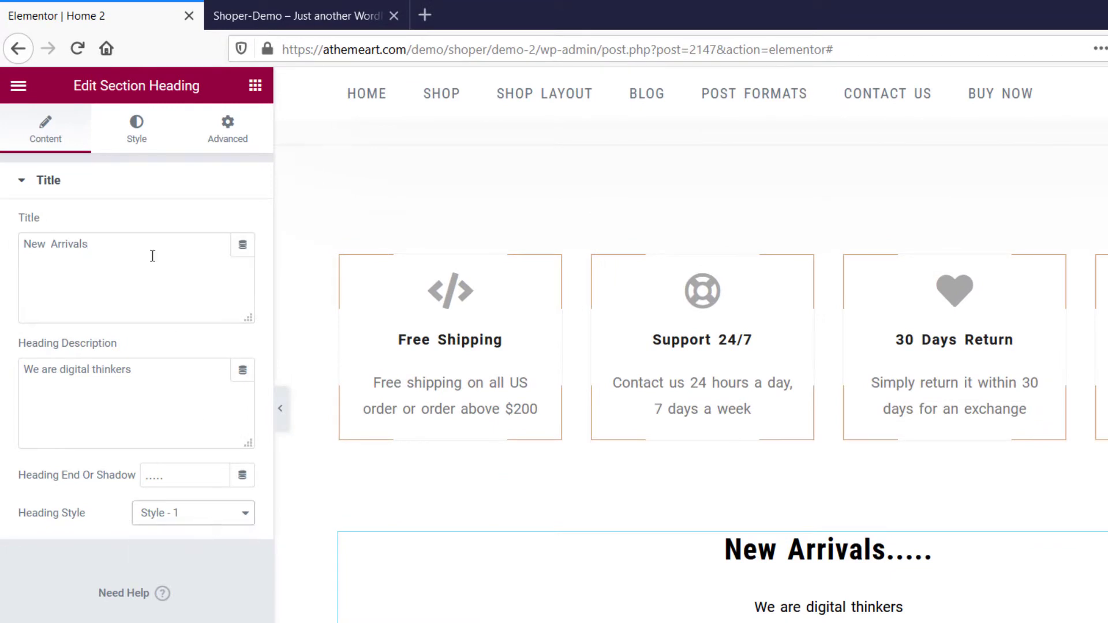
pyautogui.click(137, 138)
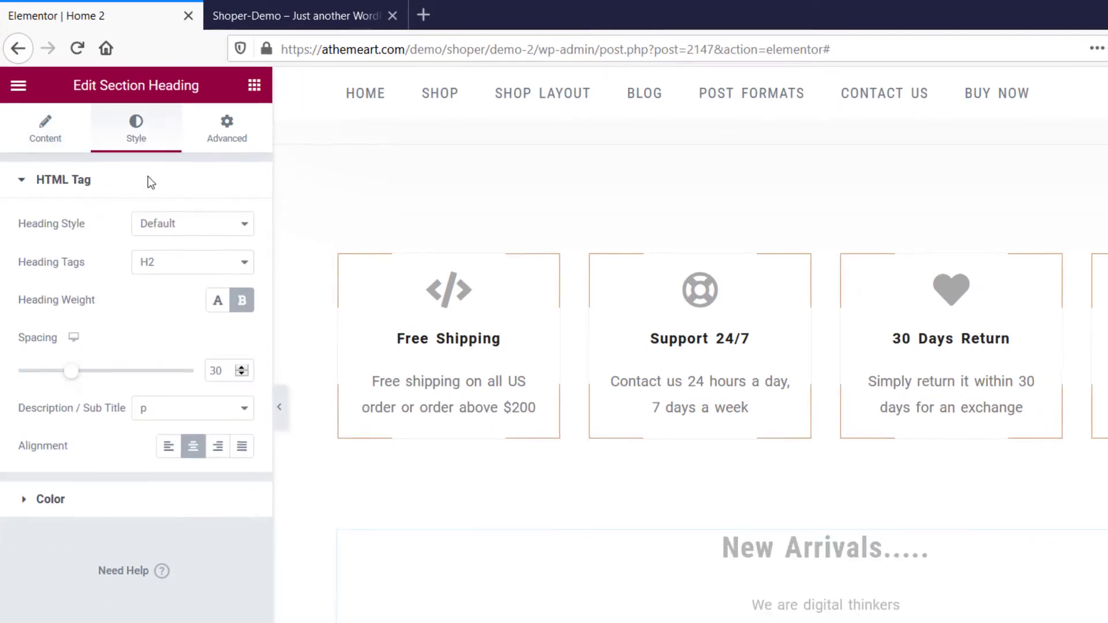
pyautogui.moveTo(48, 322); pyautogui.dragTo(33, 321)
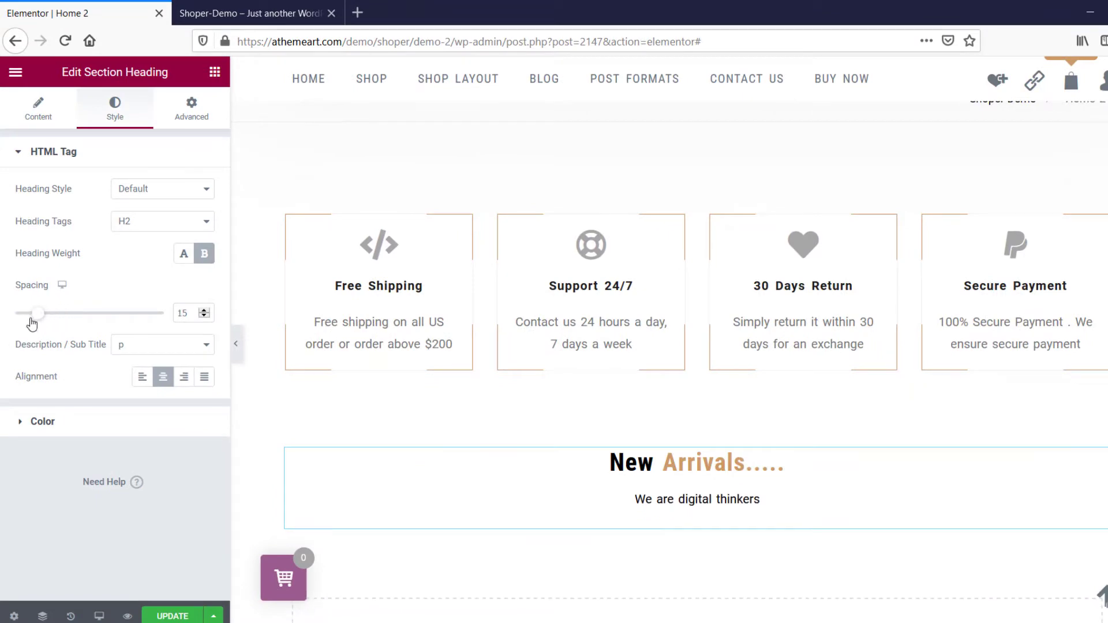
pyautogui.click(132, 189)
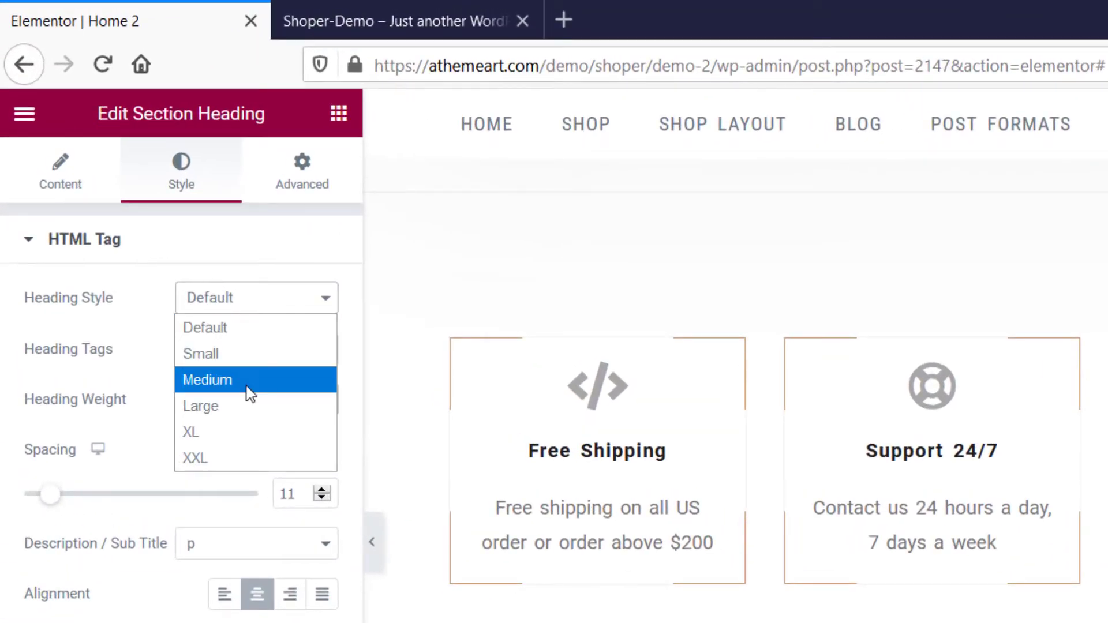
pyautogui.click(246, 381)
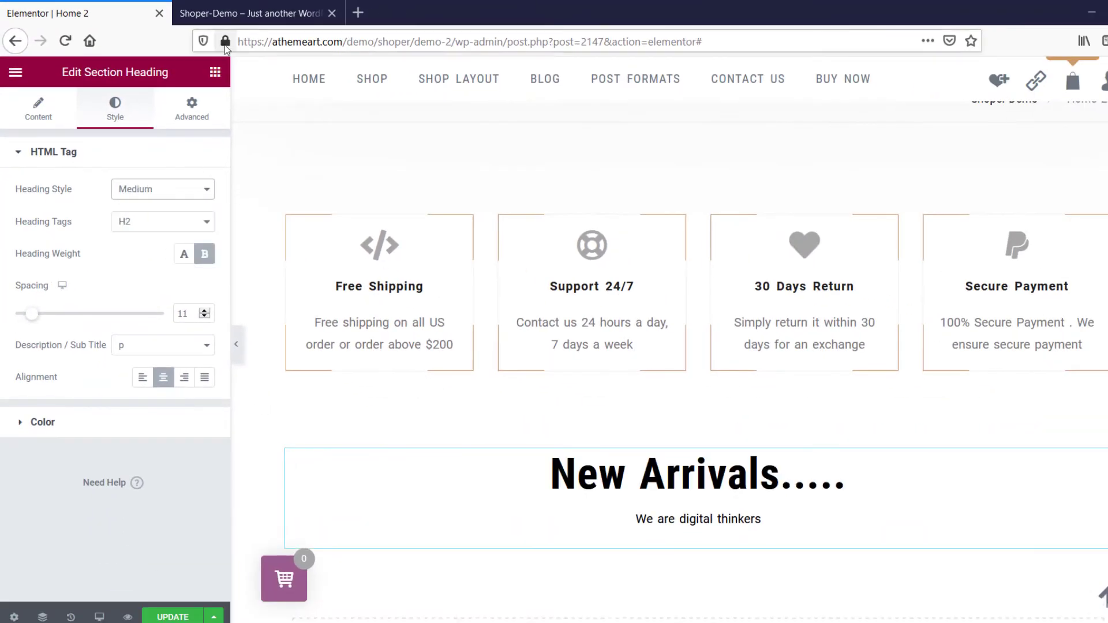
# Check the category tabs on the demo page, and place a Product Tabs widget below the New Arrivals heading.
pyautogui.click(248, 13)
pyautogui.scroll(-3, 592, 283)
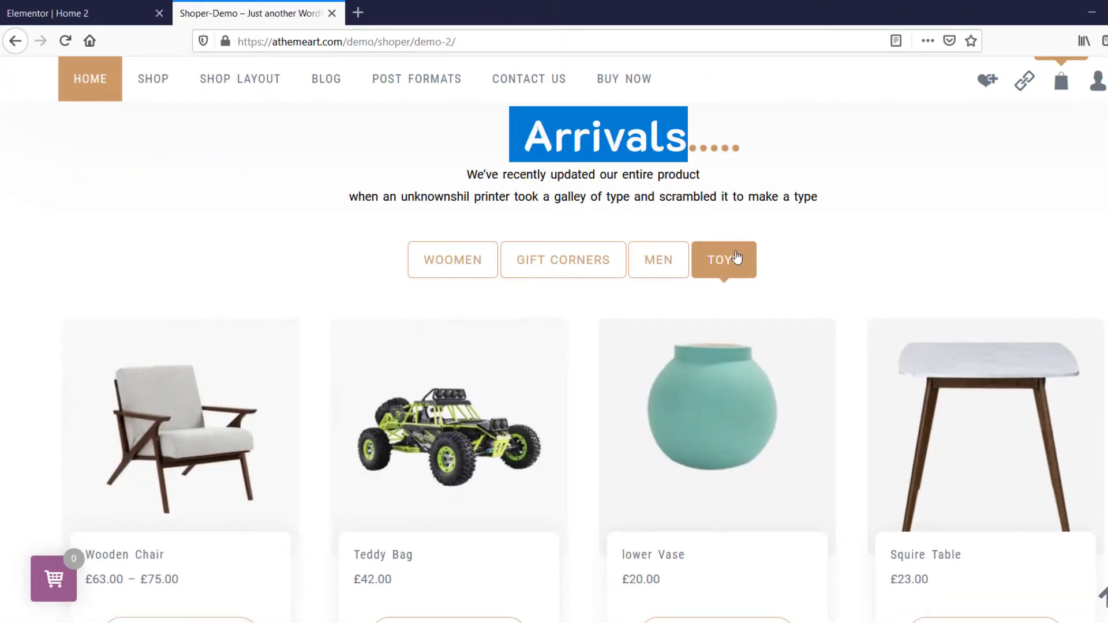
pyautogui.click(81, 13)
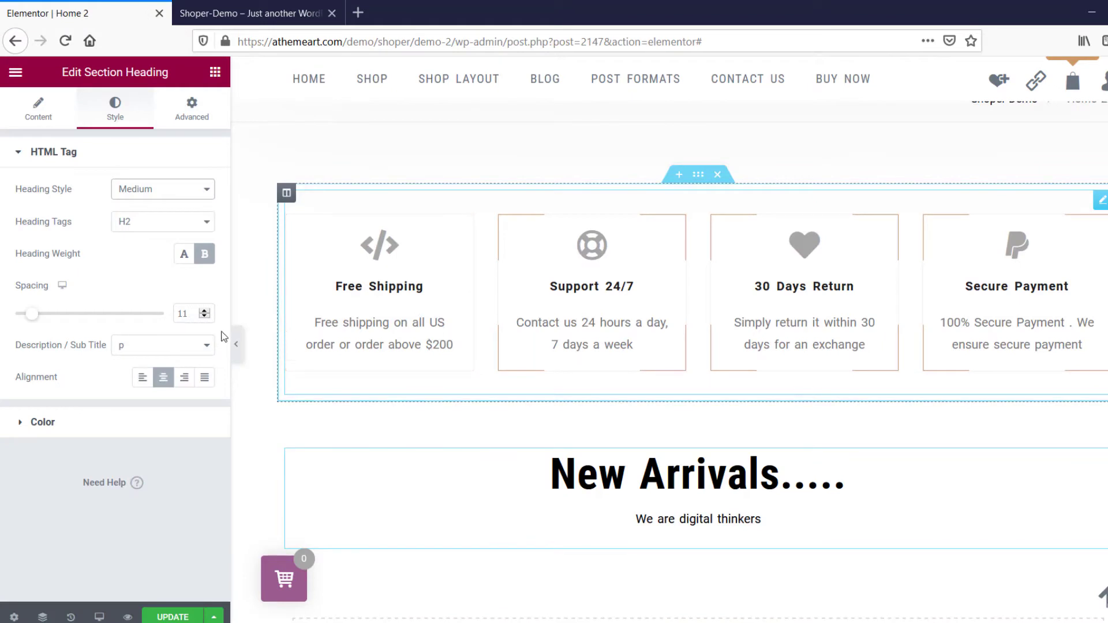
pyautogui.click(214, 77)
pyautogui.scroll(-1, 144, 393)
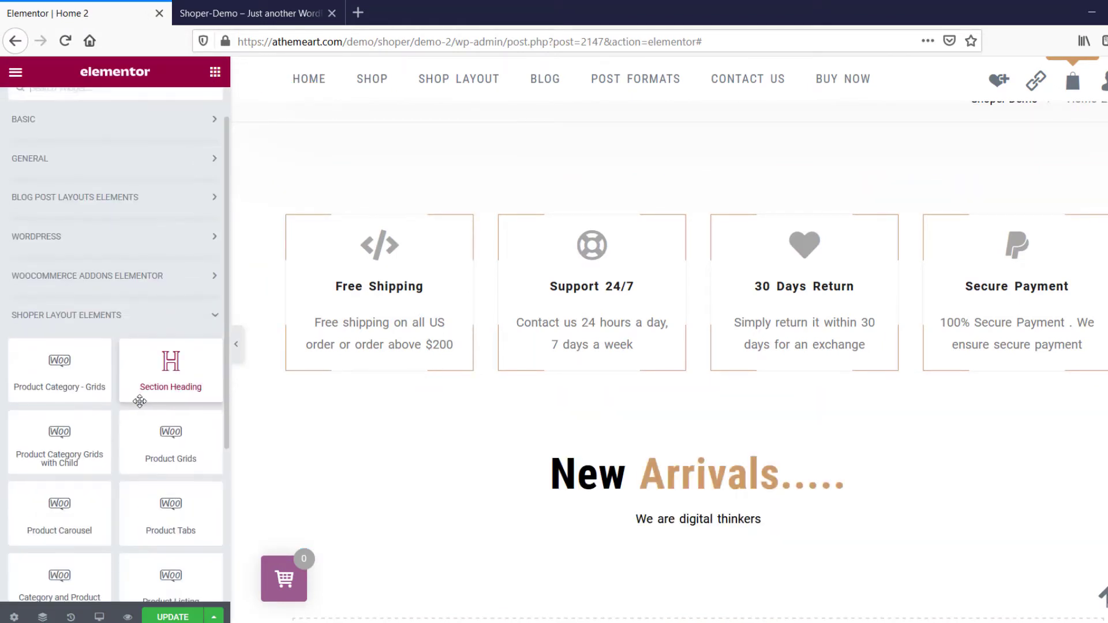
pyautogui.scroll(-4, 140, 401)
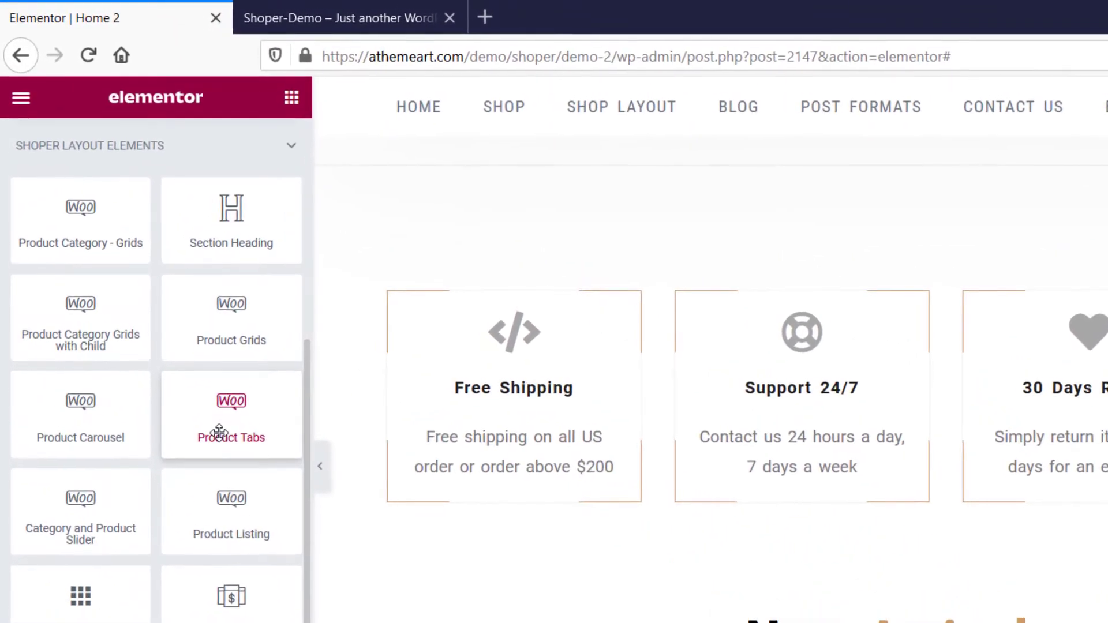
pyautogui.moveTo(219, 433); pyautogui.dragTo(663, 559)
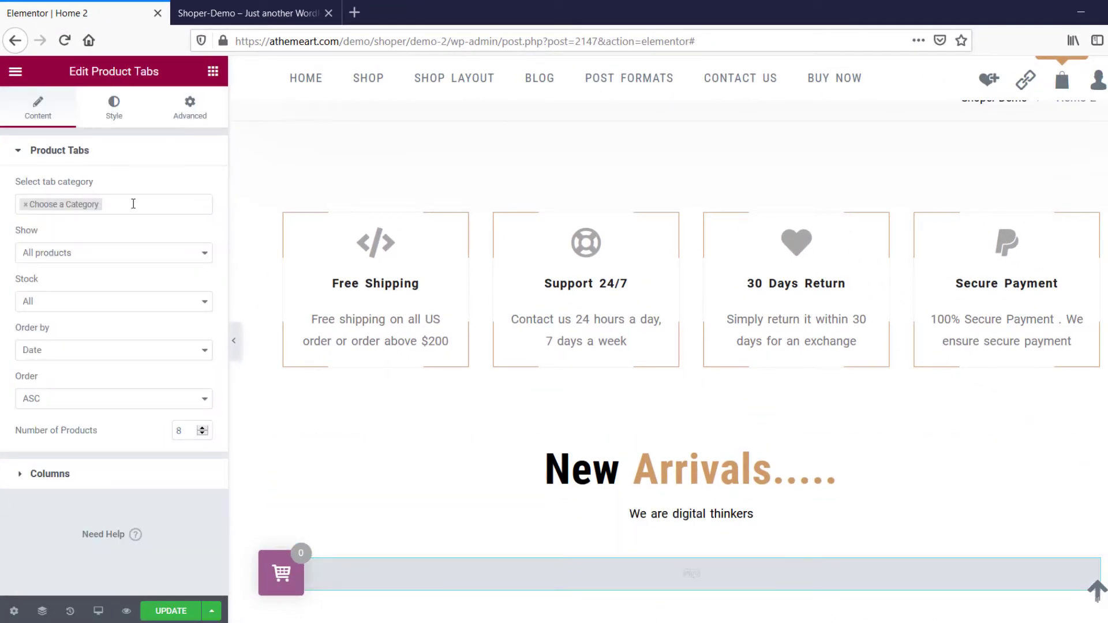
# Add the Woomen and Gift Corners categories to the Product Tabs widget, following the demo page's tabs.
pyautogui.click(133, 204)
pyautogui.click(240, 17)
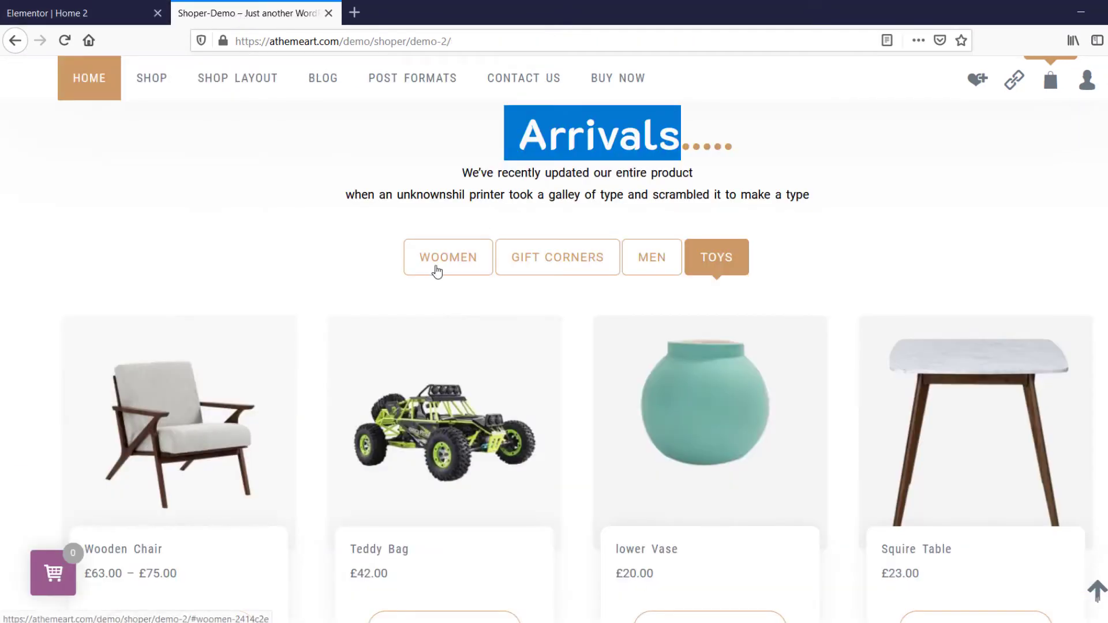
pyautogui.click(100, 9)
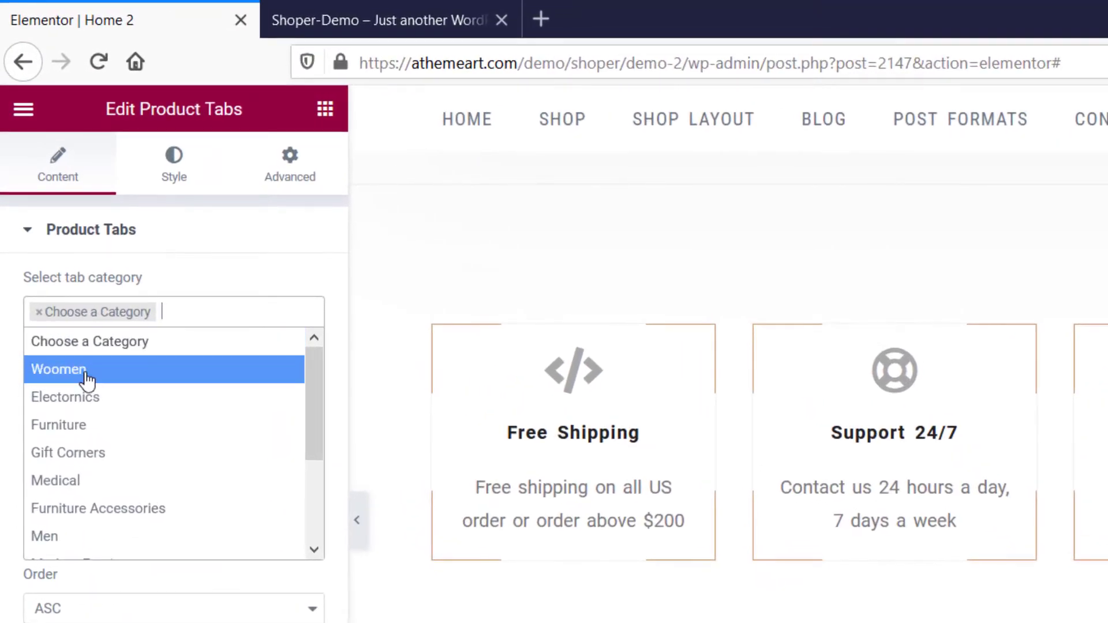
pyautogui.click(87, 381)
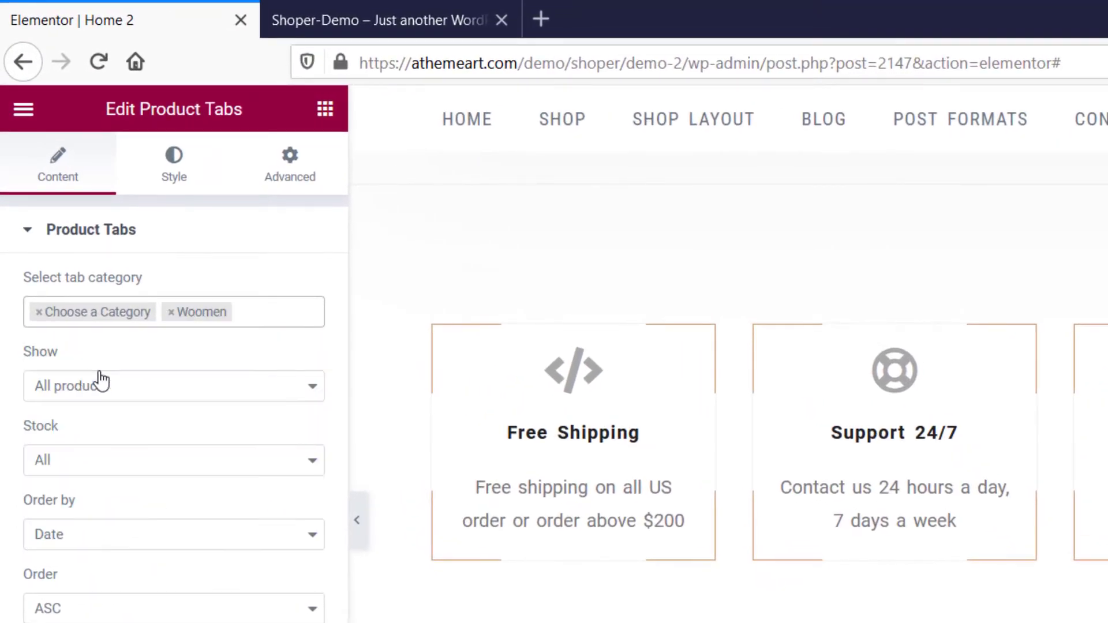
pyautogui.click(254, 319)
pyautogui.write('gi')
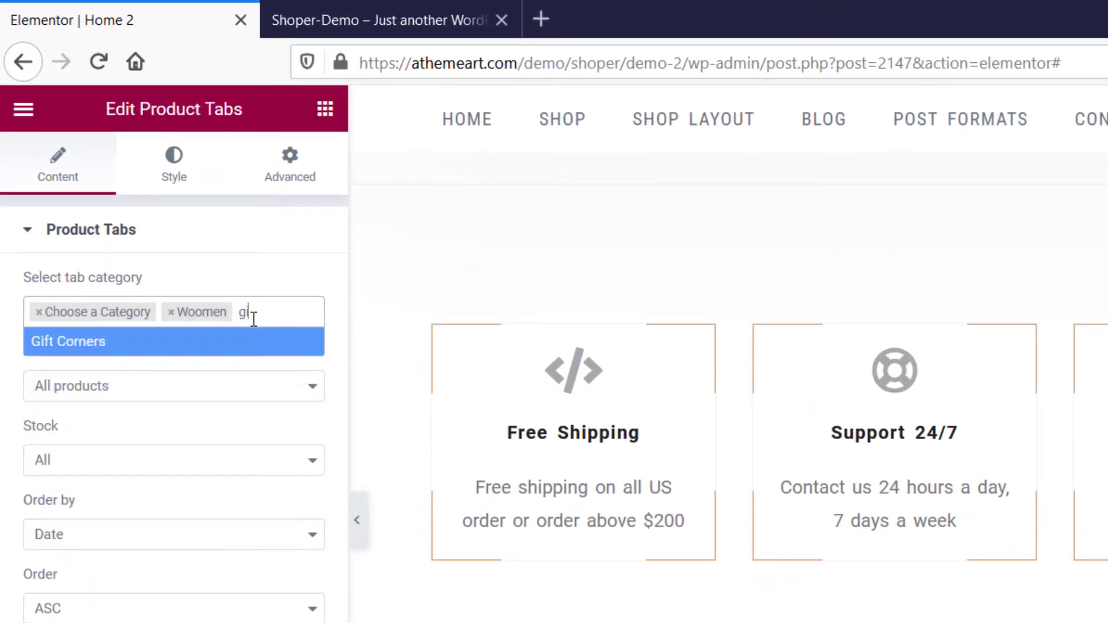
pyautogui.press('Return')
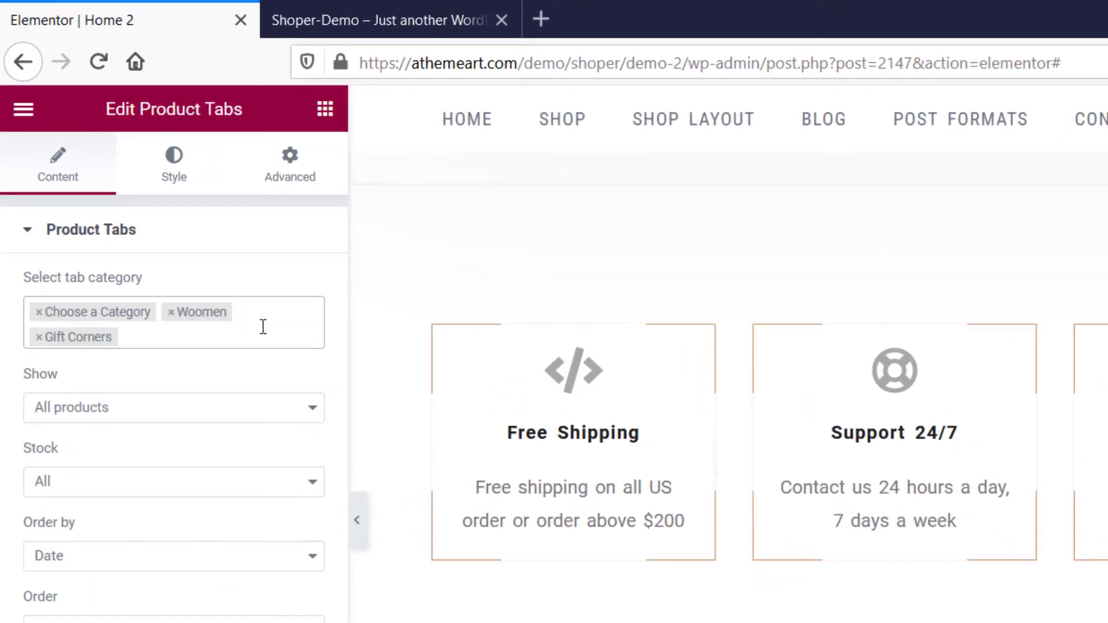
# Add the Men and Toys categories to the Product Tabs widget and remove the "Choose a Category" placeholder.
pyautogui.click(263, 326)
pyautogui.write('m')
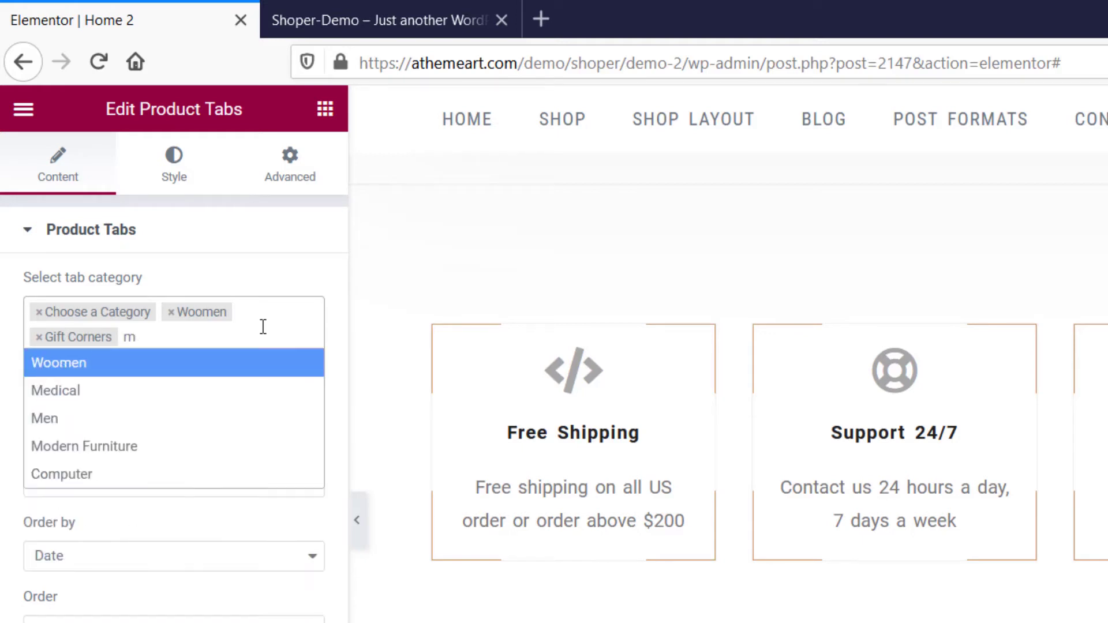
pyautogui.press('Down')
pyautogui.press('Down')
pyautogui.press('Return')
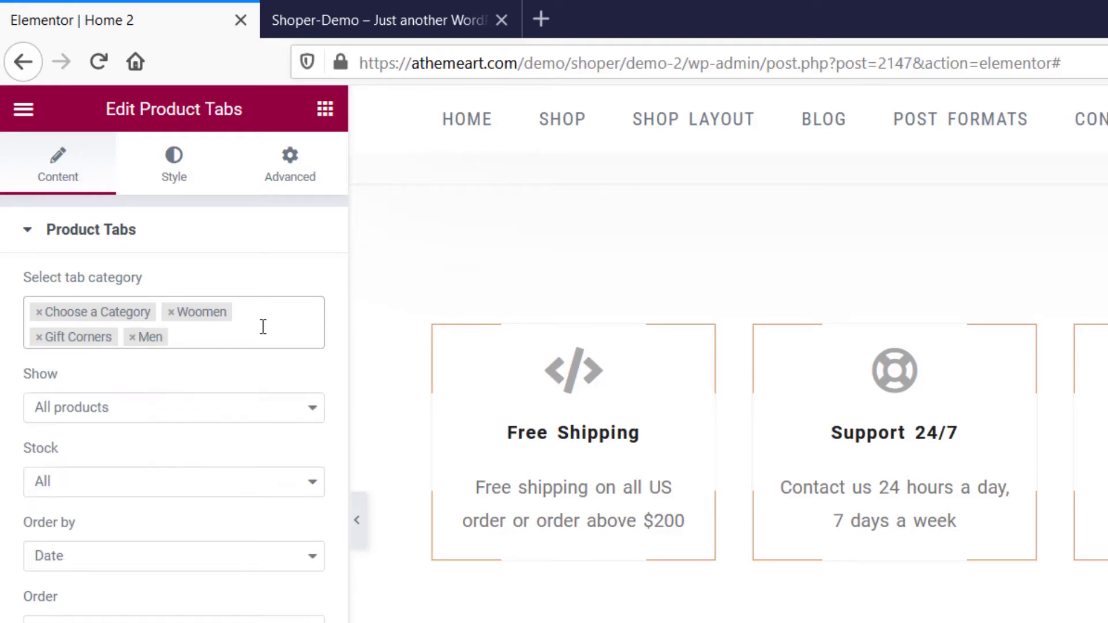
pyautogui.click(263, 327)
pyautogui.write('to')
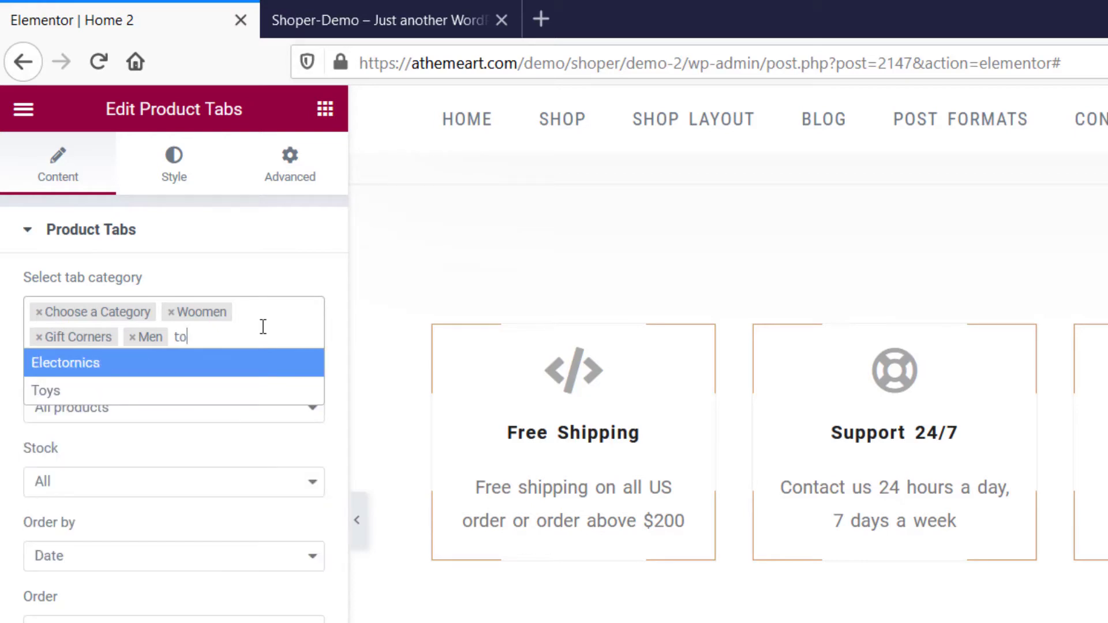
pyautogui.press('Down')
pyautogui.press('Return')
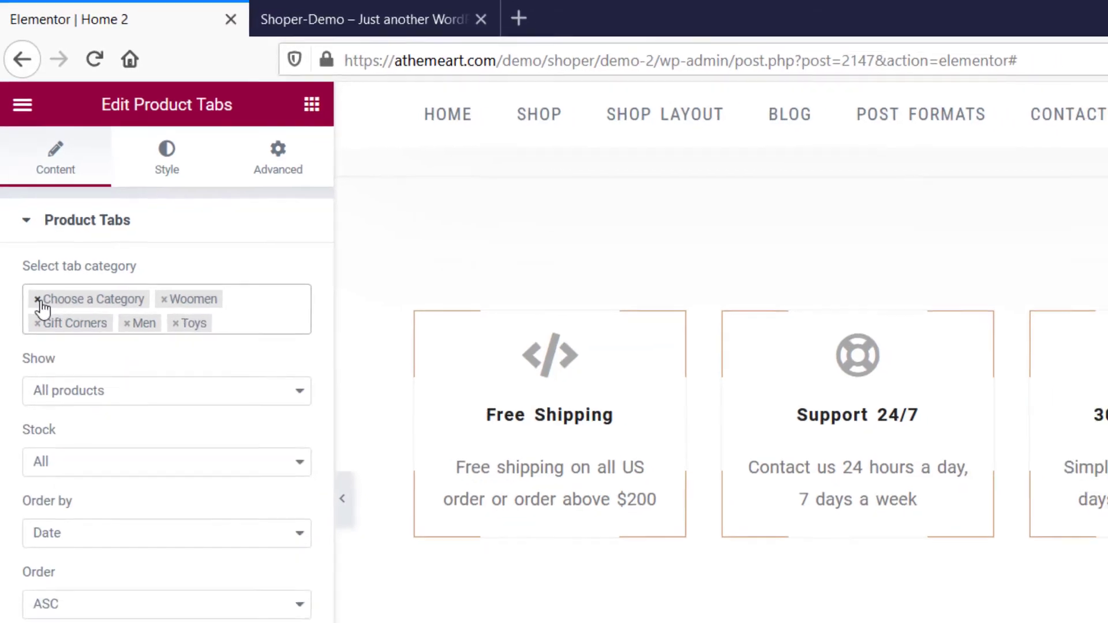
pyautogui.click(39, 312)
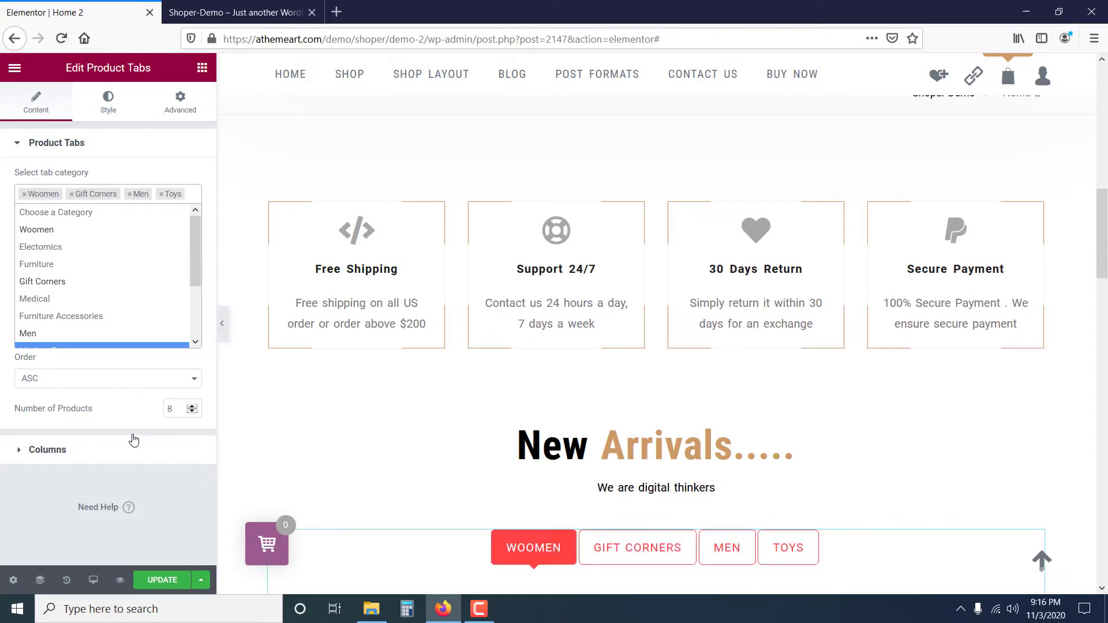
pyautogui.click(133, 441)
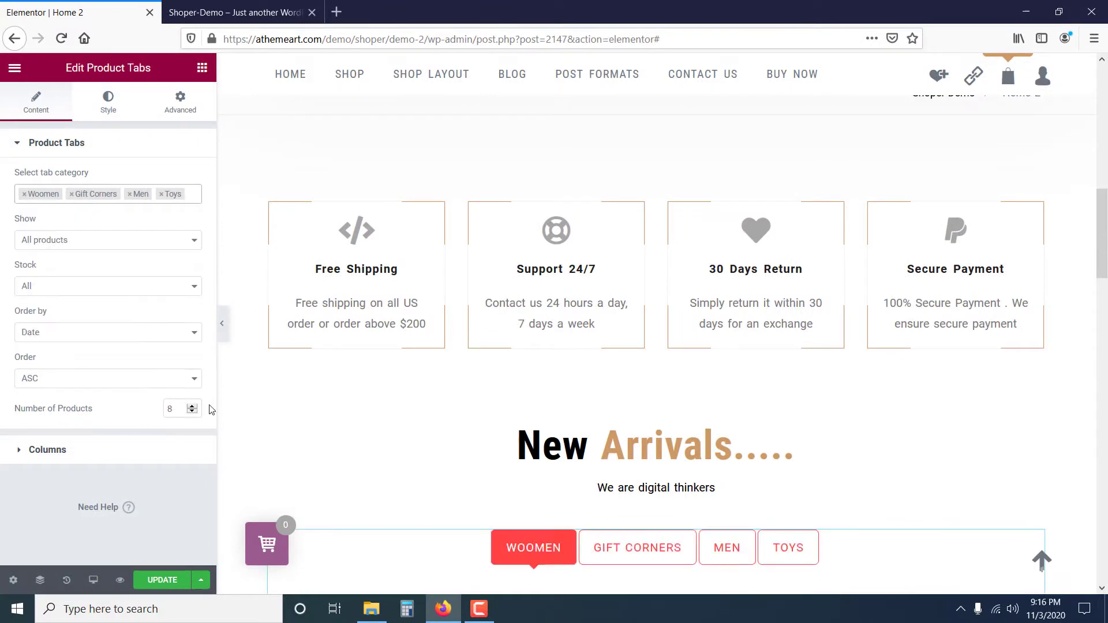
# Review the product grid and set the Product Tabs' desktop column count to Columns 4.
pyautogui.scroll(-5, 448, 403)
pyautogui.scroll(-2, 580, 502)
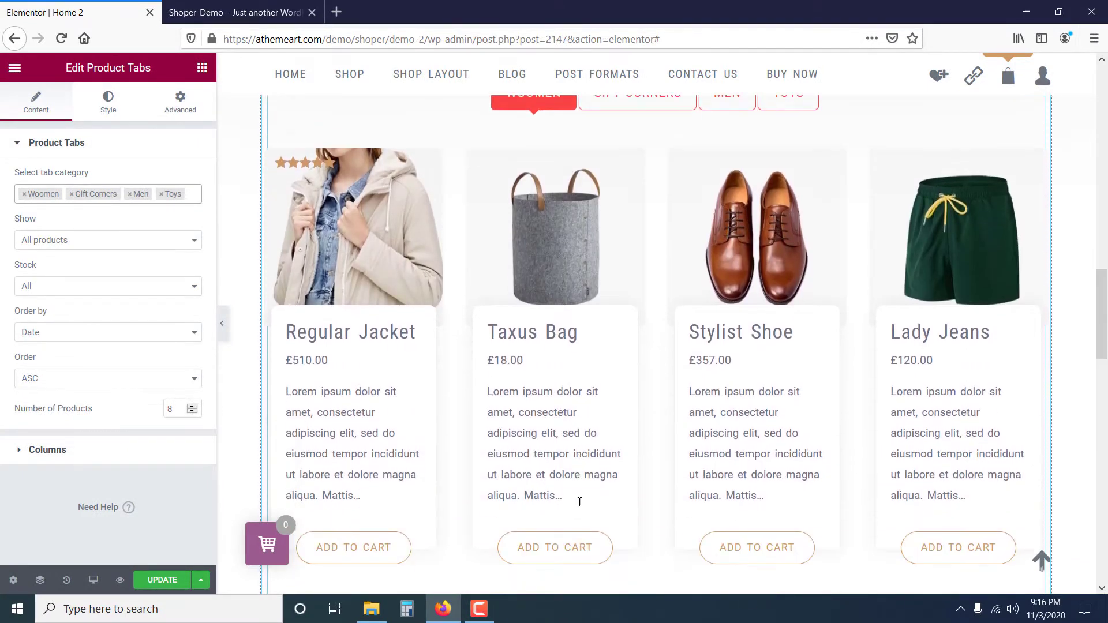
pyautogui.click(103, 453)
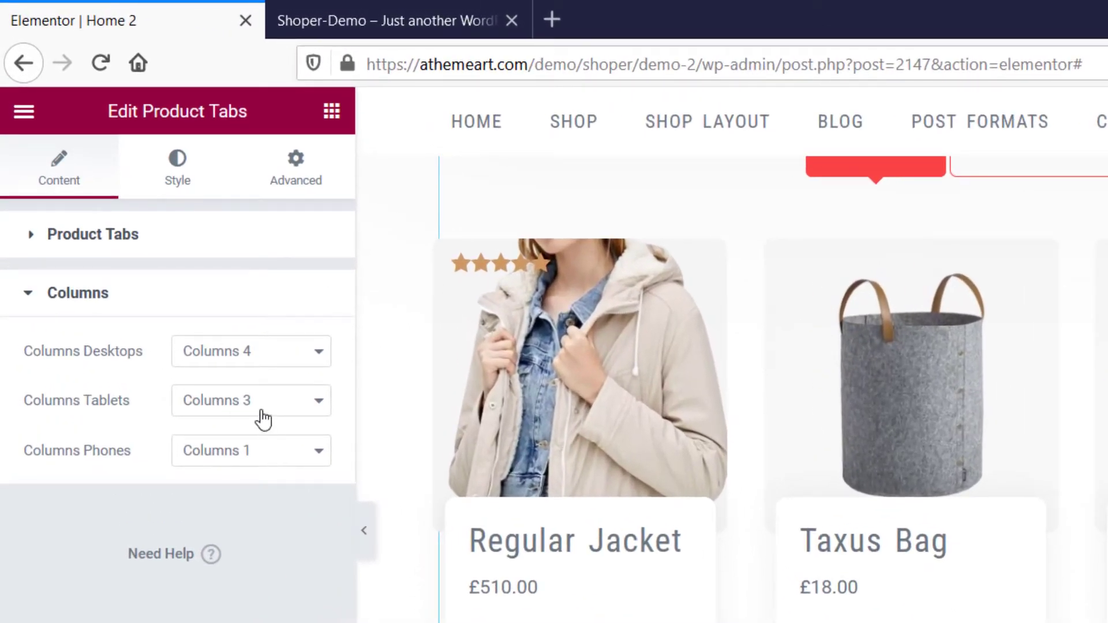
pyautogui.click(252, 363)
pyautogui.click(264, 462)
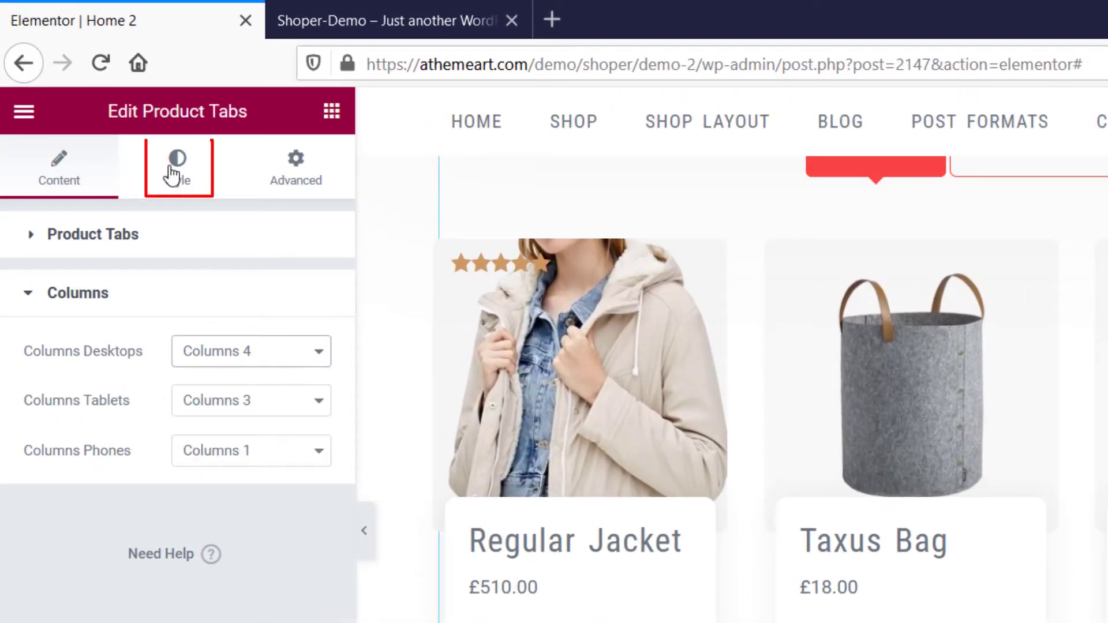
# Change the Product Tabs' tab text color to a semi-transparent dark grey.
pyautogui.click(169, 179)
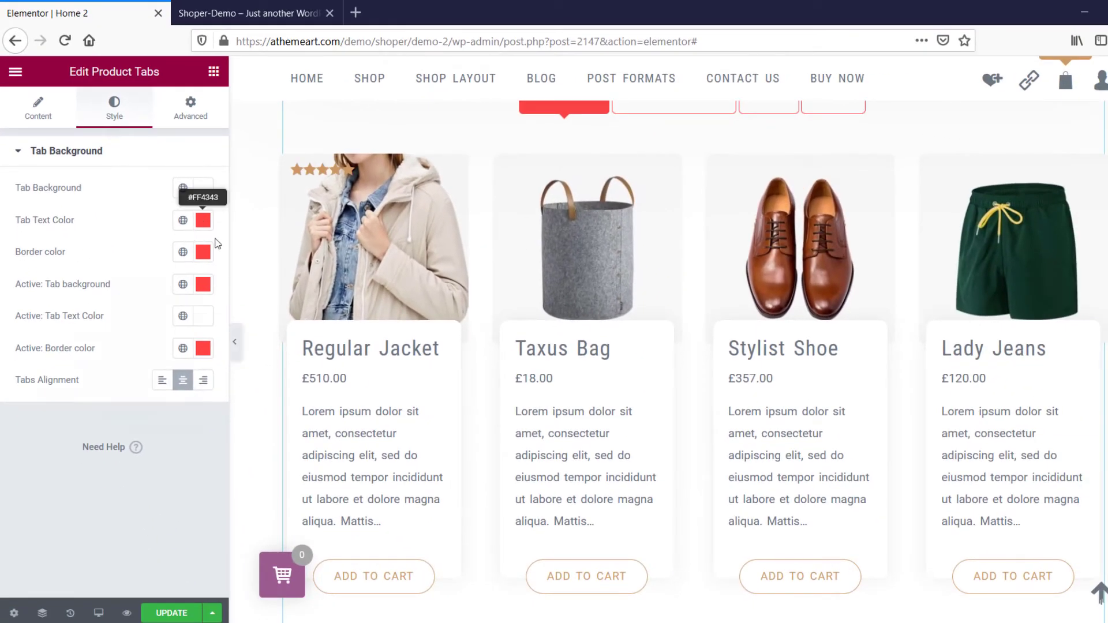
pyautogui.click(200, 223)
pyautogui.click(138, 434)
pyautogui.click(37, 375)
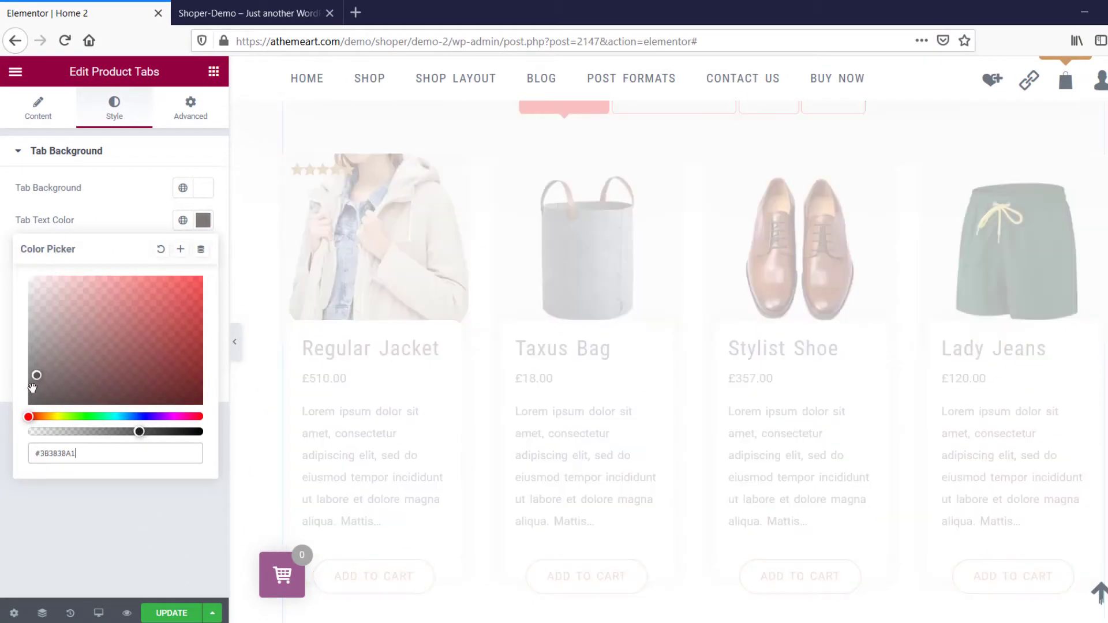
pyautogui.click(92, 503)
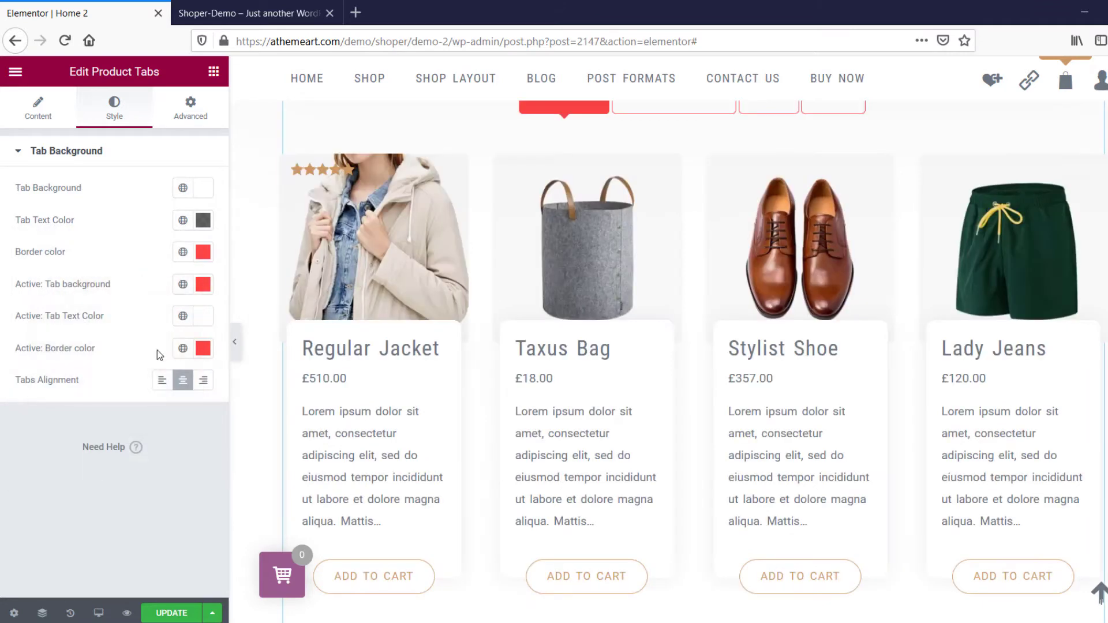
# Set the Product Tabs' border color to near-black and the active tab background to #1C1A1A.
pyautogui.click(203, 252)
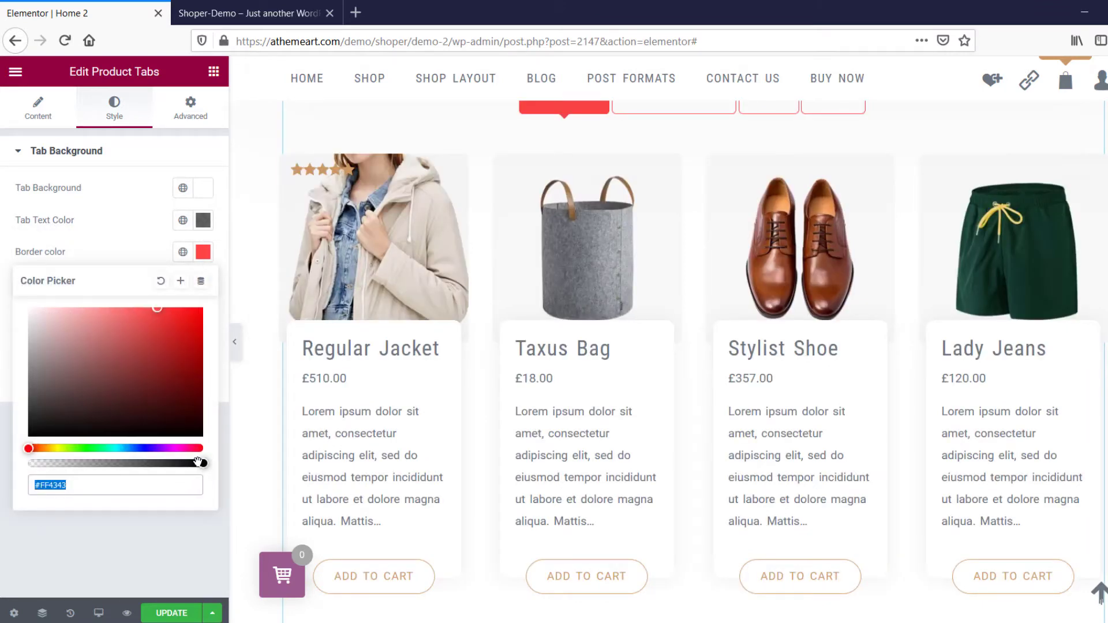
pyautogui.click(54, 423)
pyautogui.click(135, 530)
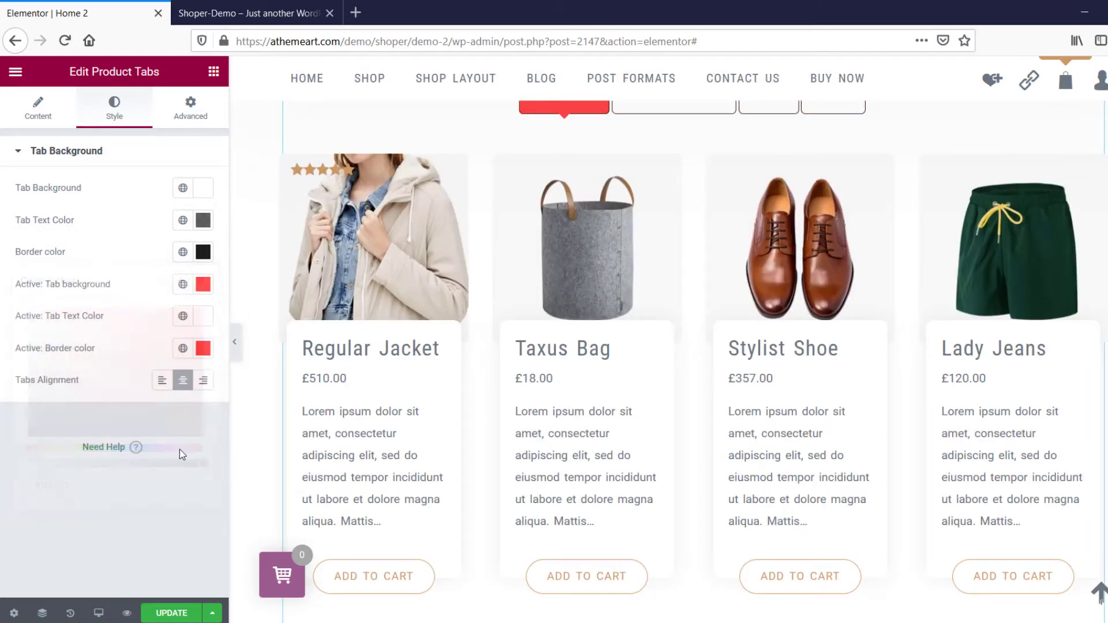
pyautogui.click(204, 284)
pyautogui.click(30, 453)
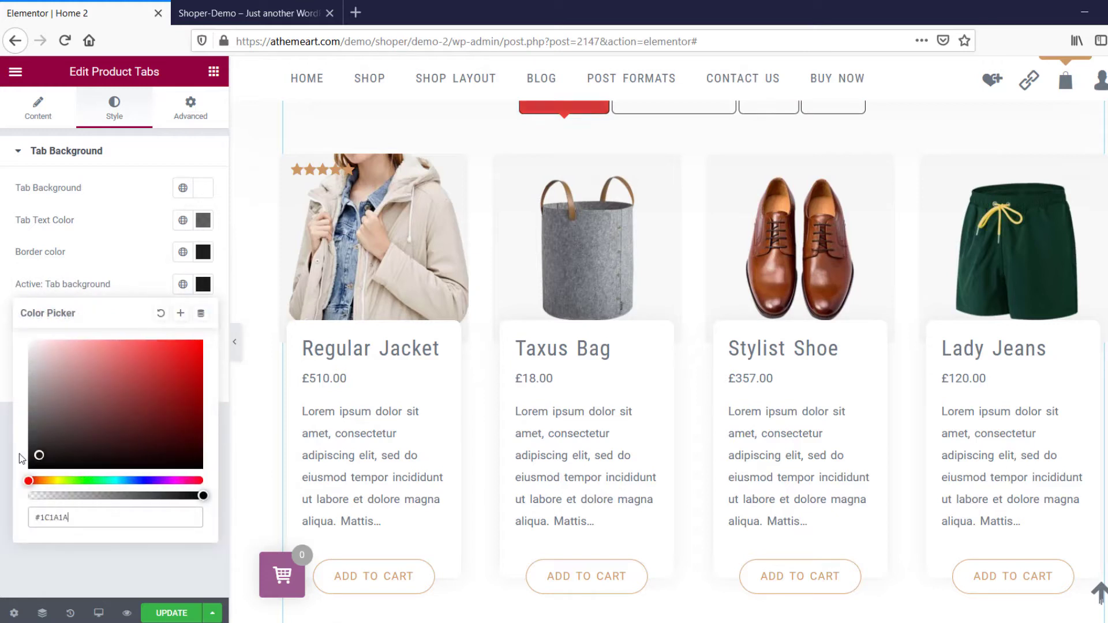
pyautogui.click(124, 550)
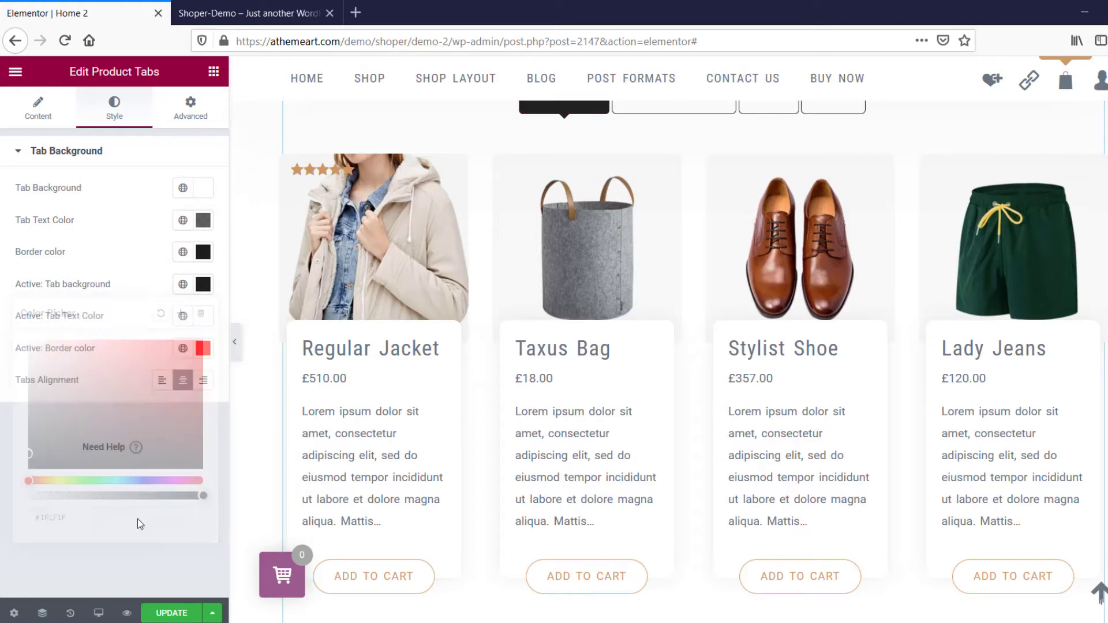
# Set the Product Tabs' active border color to #0D0D0D and update the page.
pyautogui.click(203, 348)
pyautogui.moveTo(72, 526); pyautogui.dragTo(30, 526)
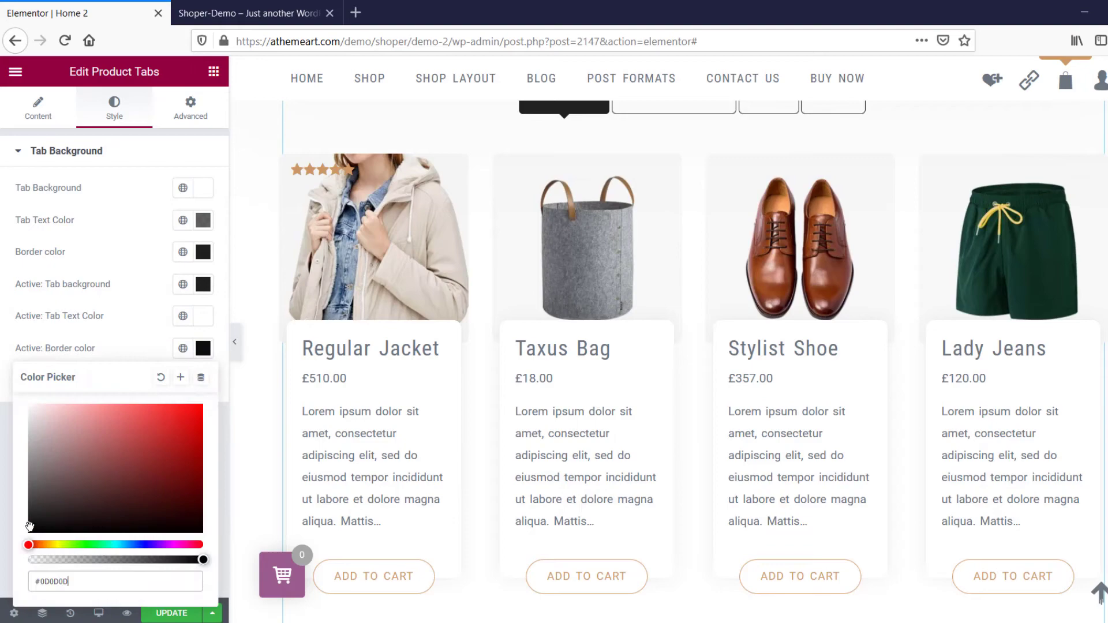
pyautogui.click(94, 316)
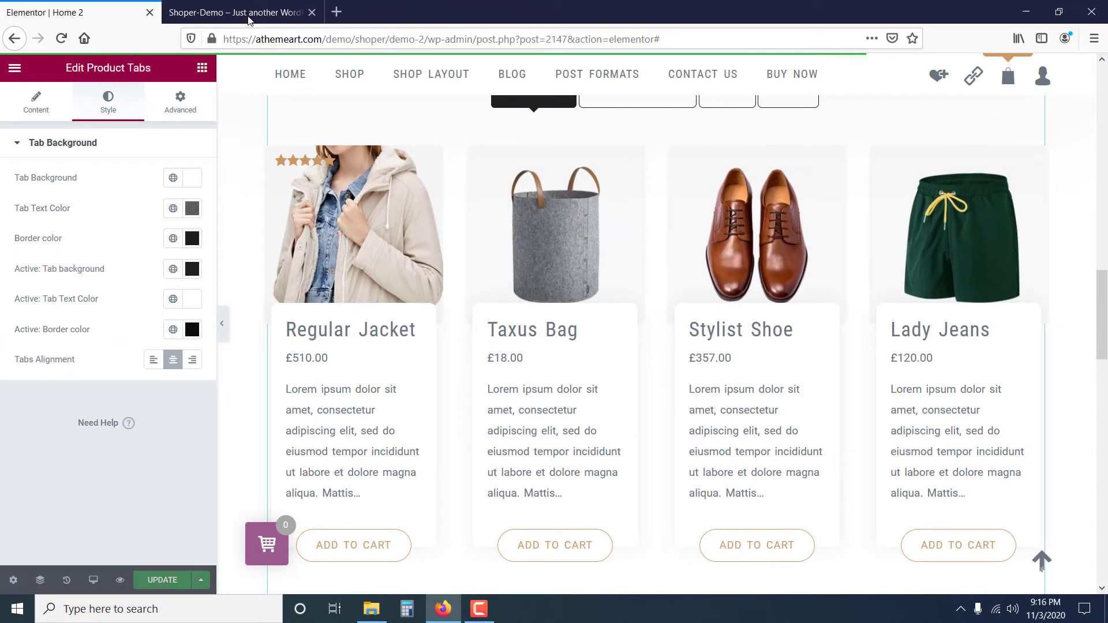
# Examine the demo page's "Trading in weekend" heading and the product row below it.
pyautogui.click(249, 14)
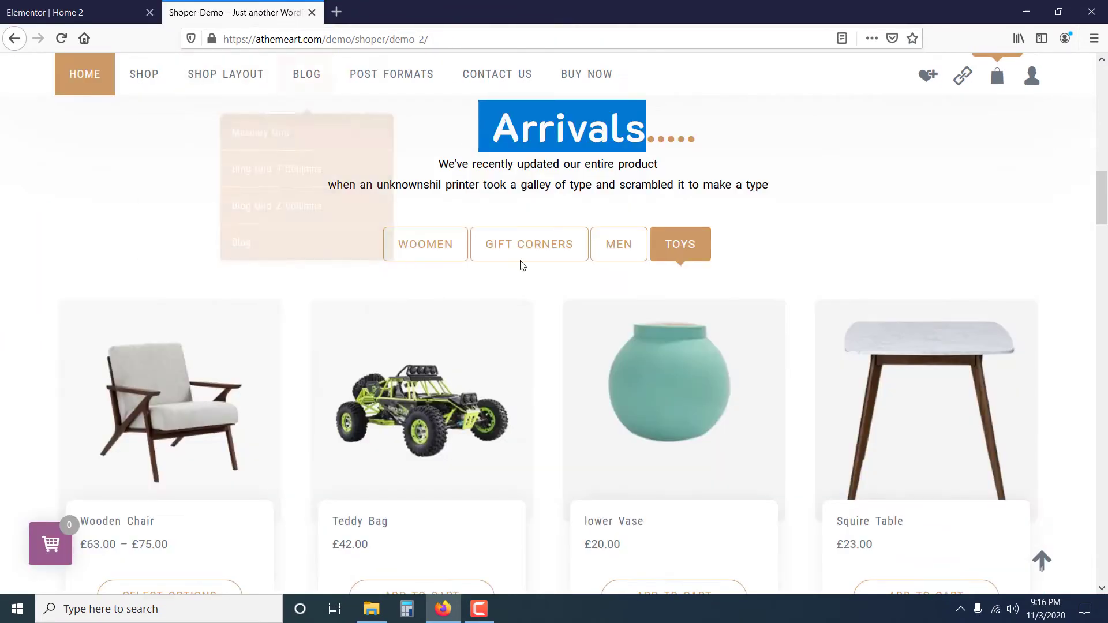
pyautogui.scroll(-10, 586, 309)
pyautogui.scroll(-1, 608, 310)
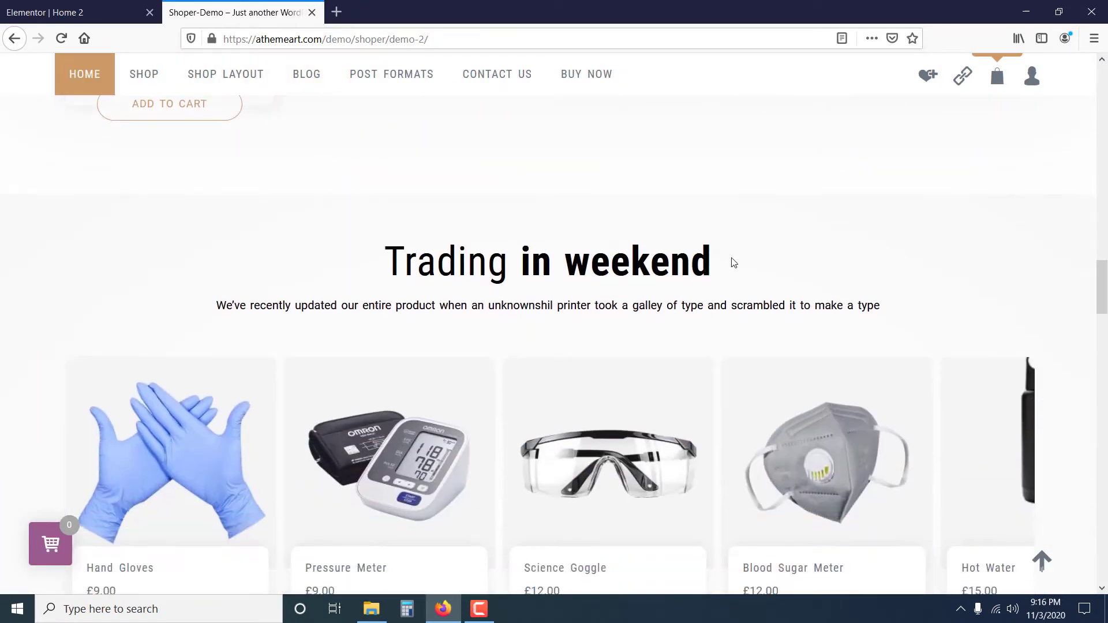
pyautogui.moveTo(732, 260); pyautogui.dragTo(370, 267)
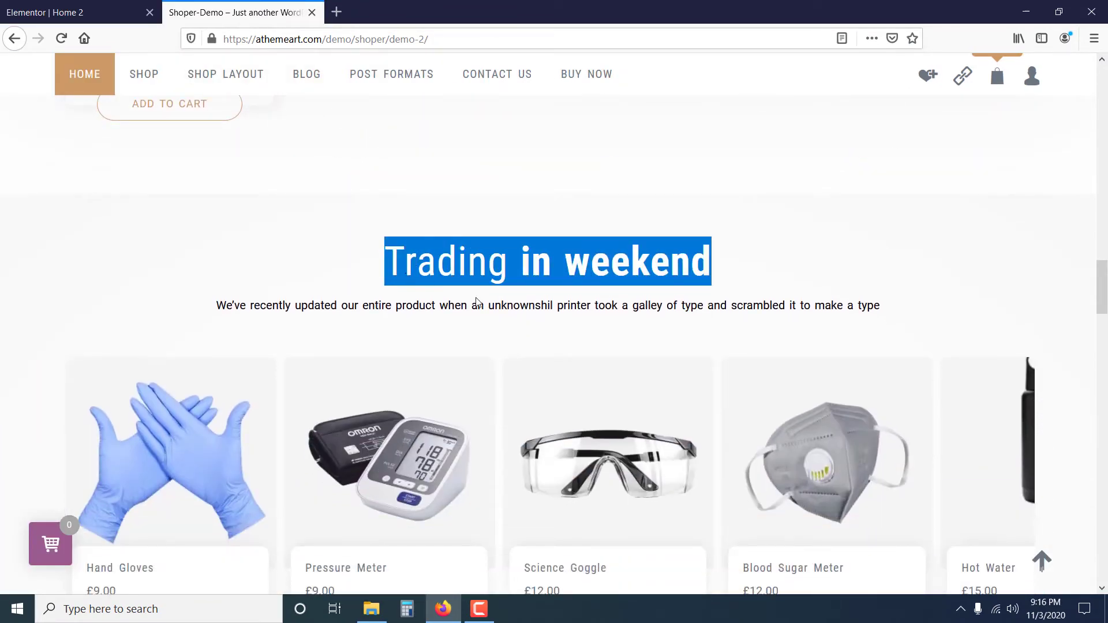
pyautogui.scroll(-5, 478, 298)
pyautogui.scroll(2, 478, 297)
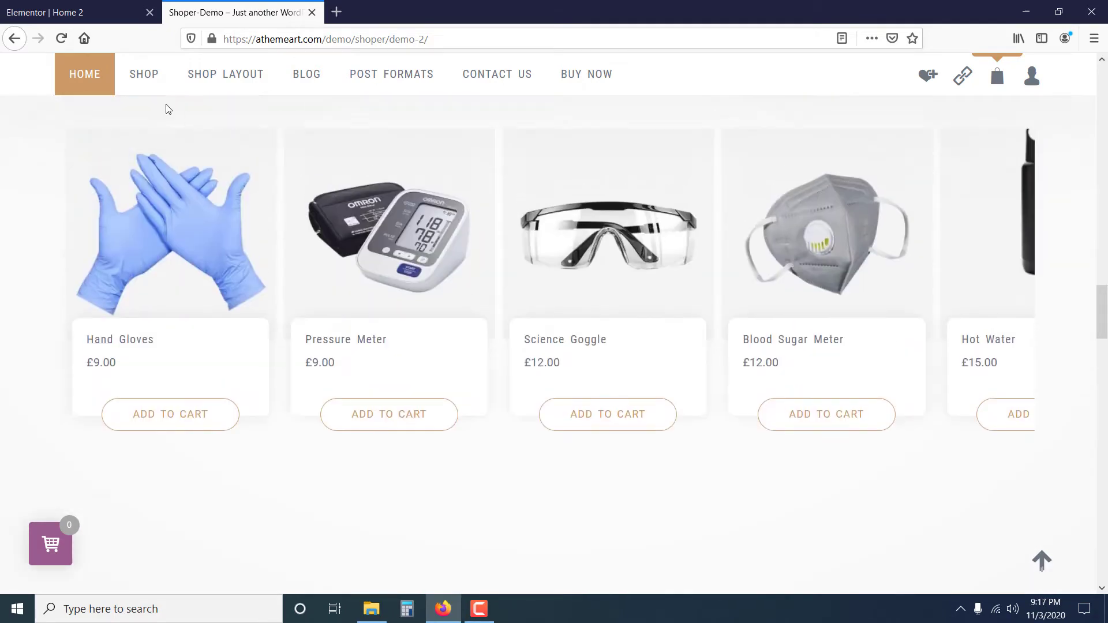
# Add a single-column section below the Product Tabs on the home 2 page, with 50 px top and bottom margins.
pyautogui.click(67, 8)
pyautogui.scroll(-10, 626, 280)
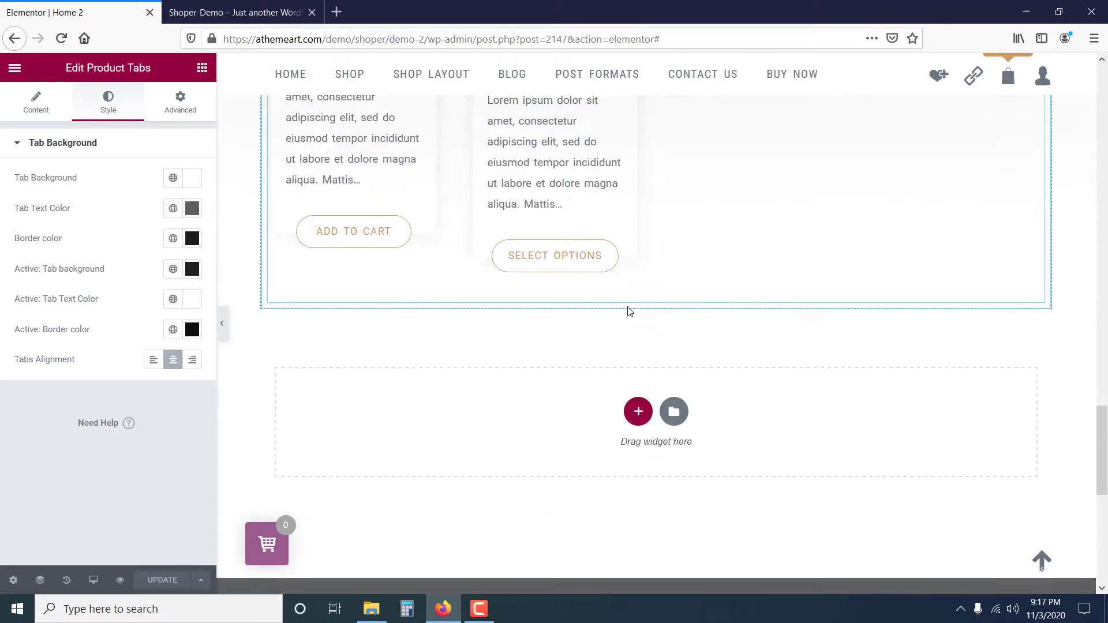
pyautogui.scroll(-1, 643, 355)
pyautogui.click(638, 334)
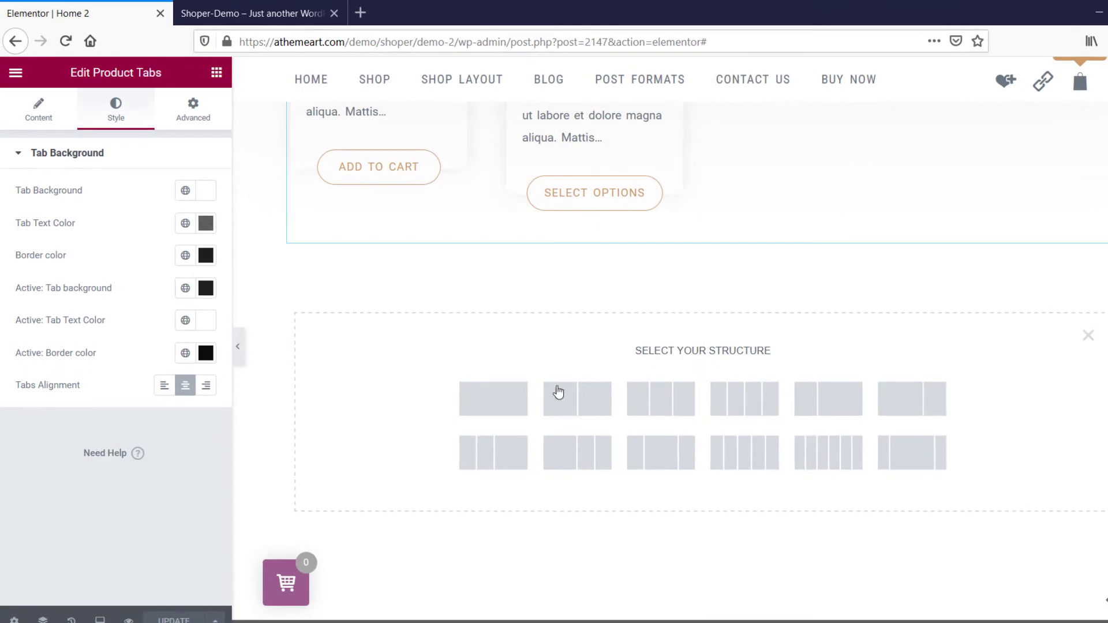
pyautogui.click(495, 399)
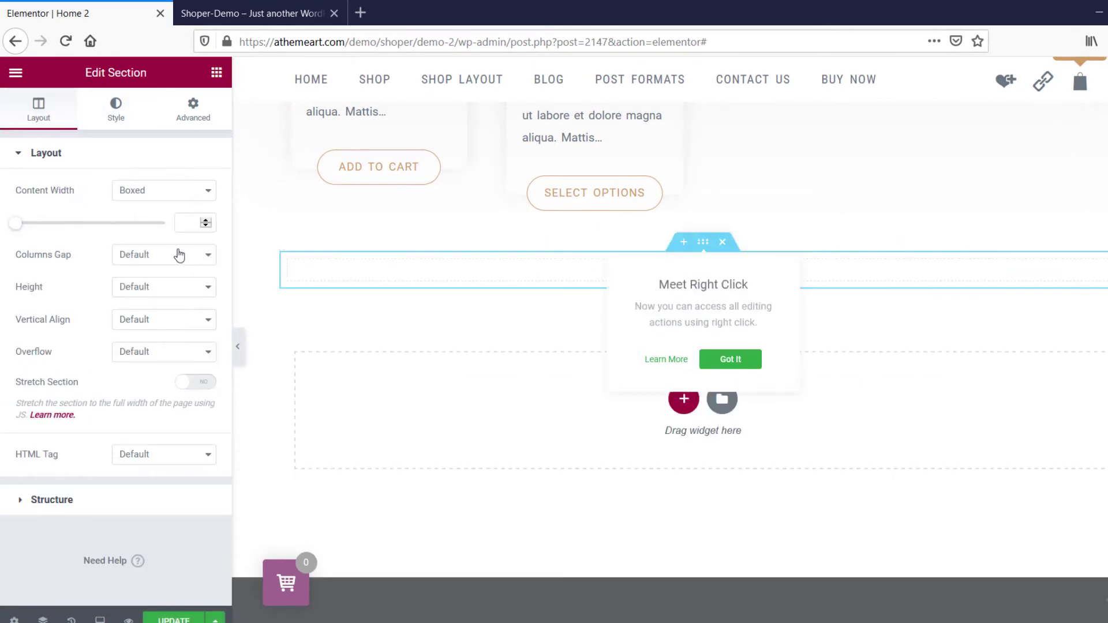
pyautogui.click(192, 111)
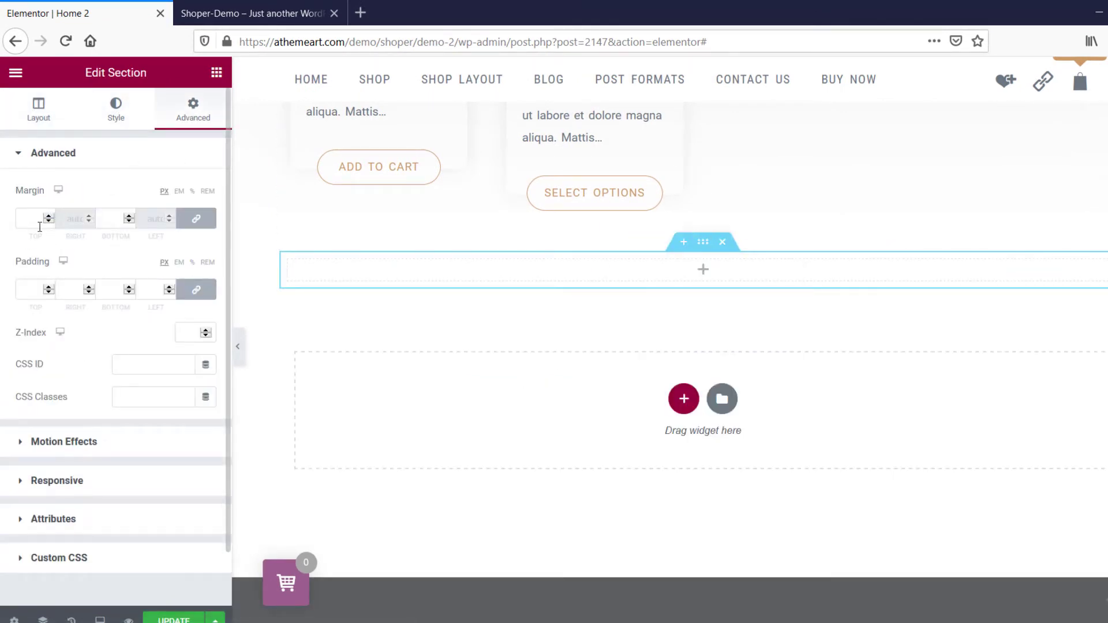
pyautogui.click(40, 225)
pyautogui.write('50')
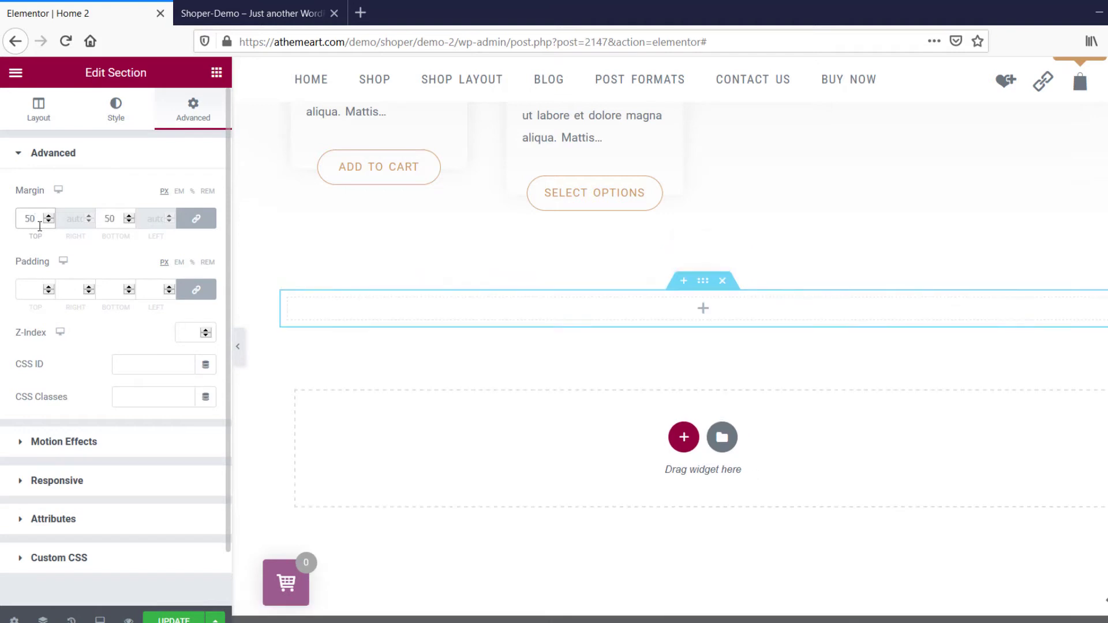
# Insert a Section Heading widget in the new section and title it "Trading in weekend".
pyautogui.click(216, 73)
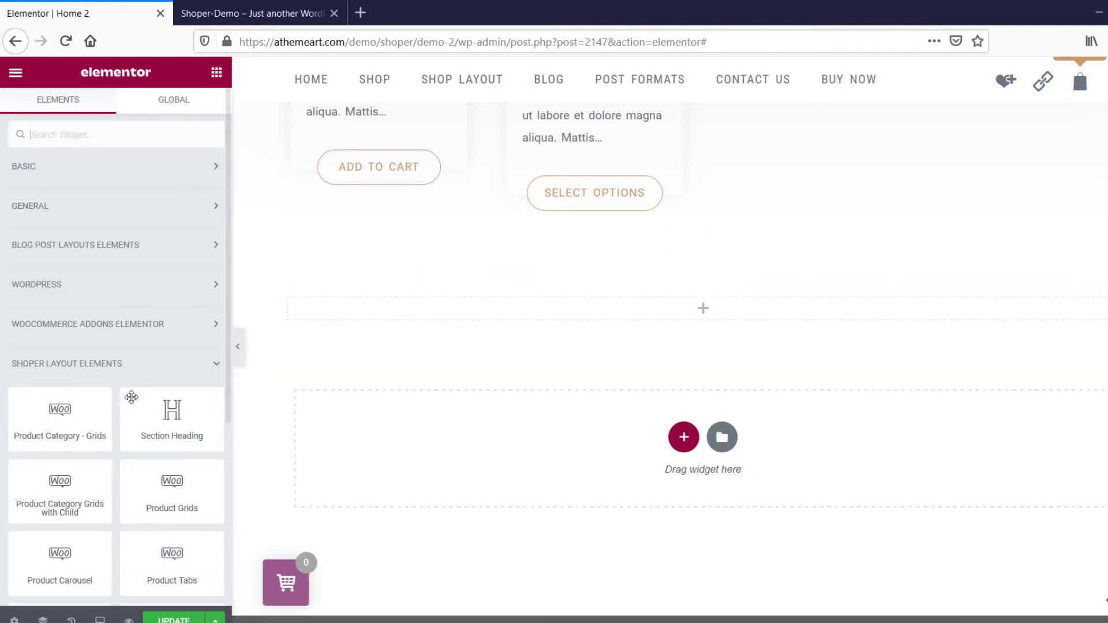
pyautogui.moveTo(168, 421); pyautogui.dragTo(734, 312)
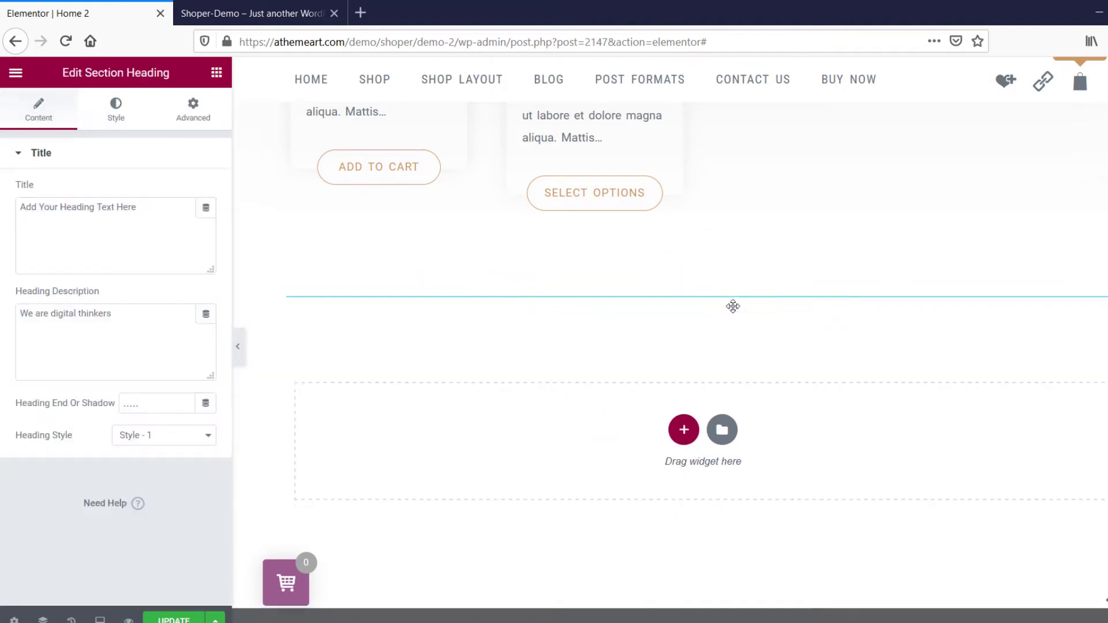
pyautogui.click(147, 214)
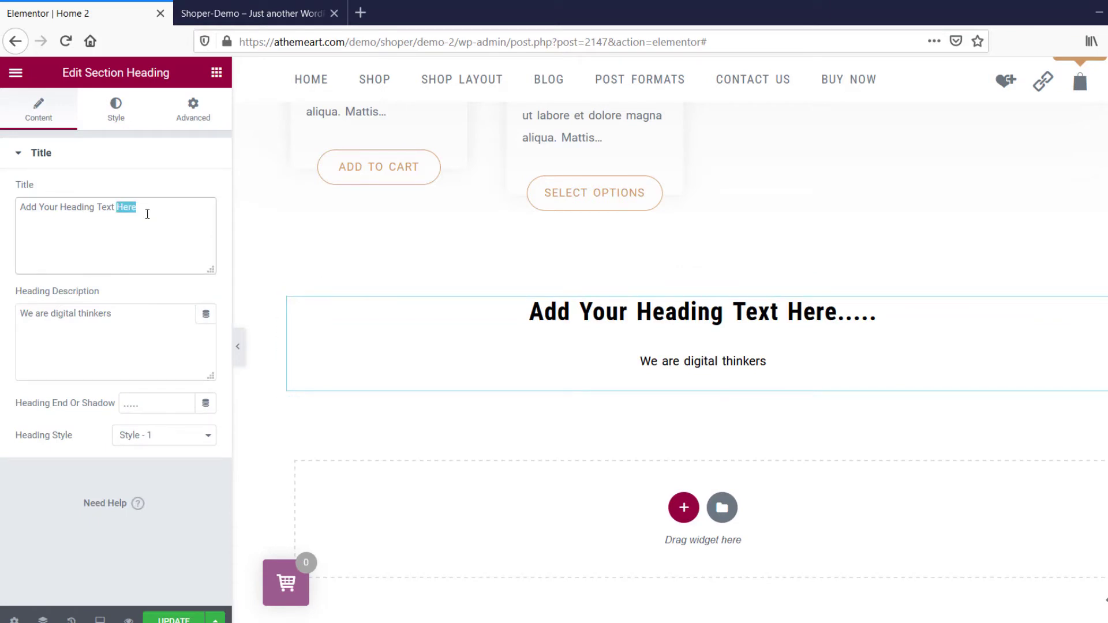
pyautogui.tripleClick(147, 214)
pyautogui.write('Trading in weekend')
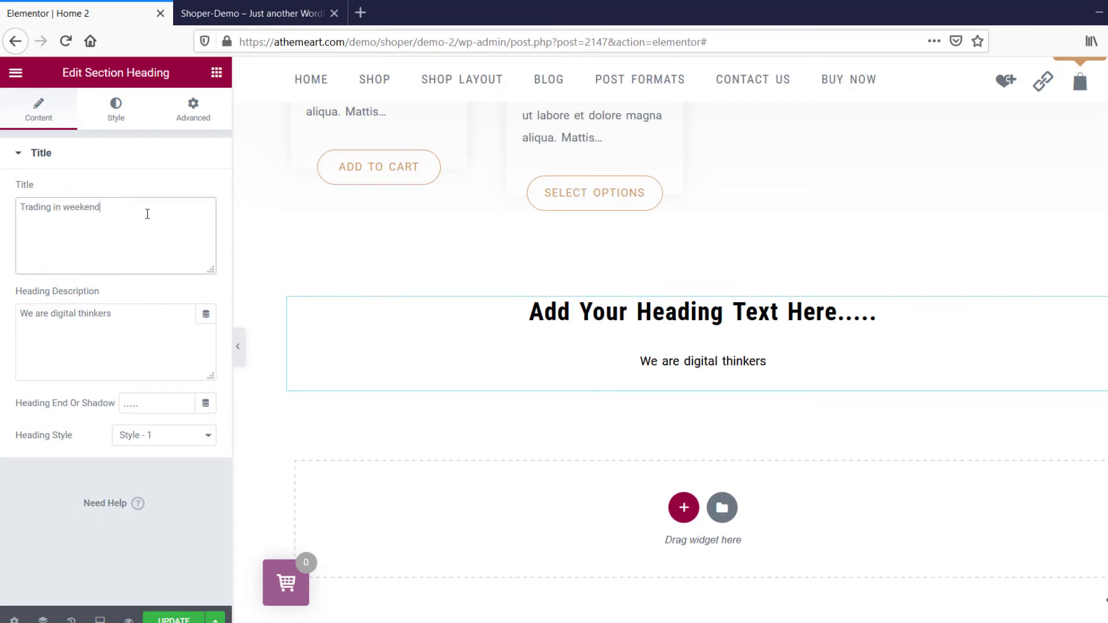
pyautogui.press('Tab')
# Set the section heading's spacing to 11 and its heading style to Medium.
pyautogui.click(110, 114)
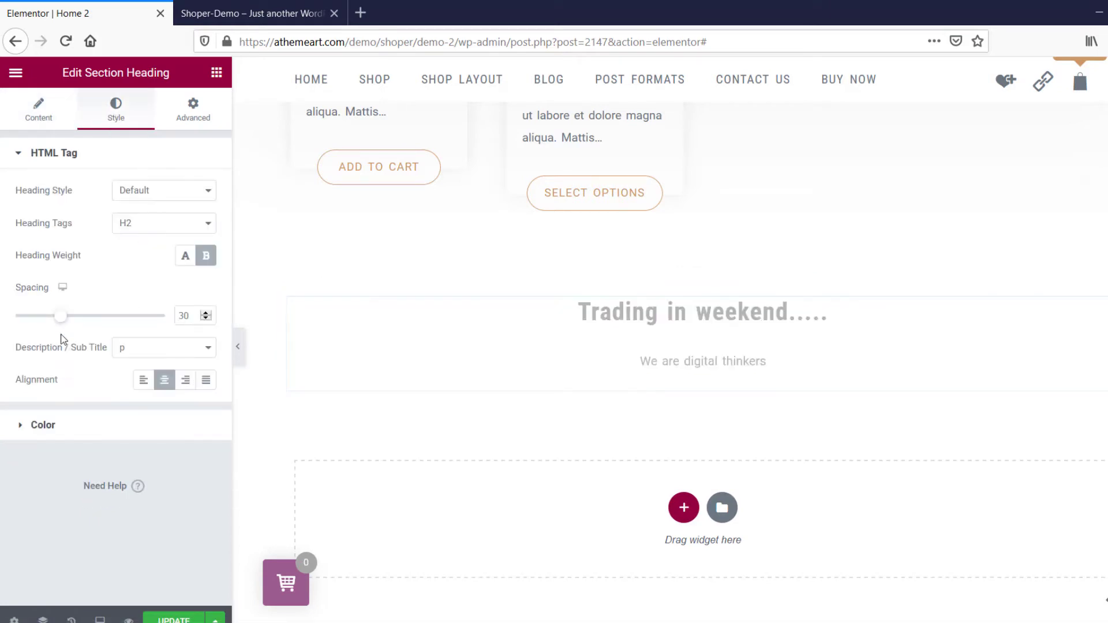
pyautogui.moveTo(60, 316); pyautogui.dragTo(30, 323)
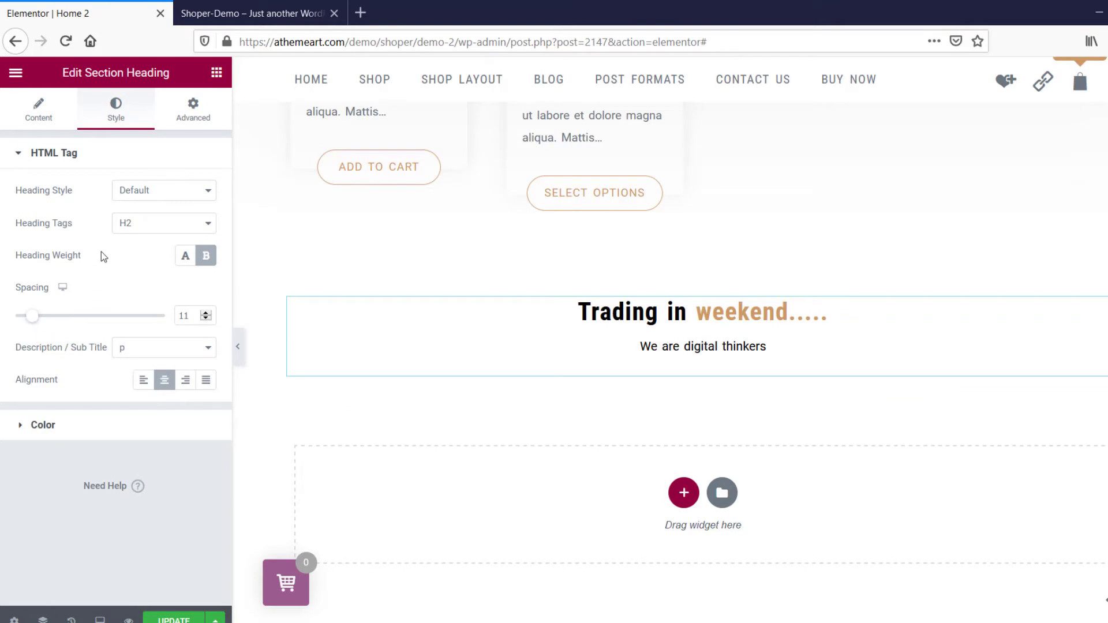
pyautogui.click(153, 192)
pyautogui.click(163, 243)
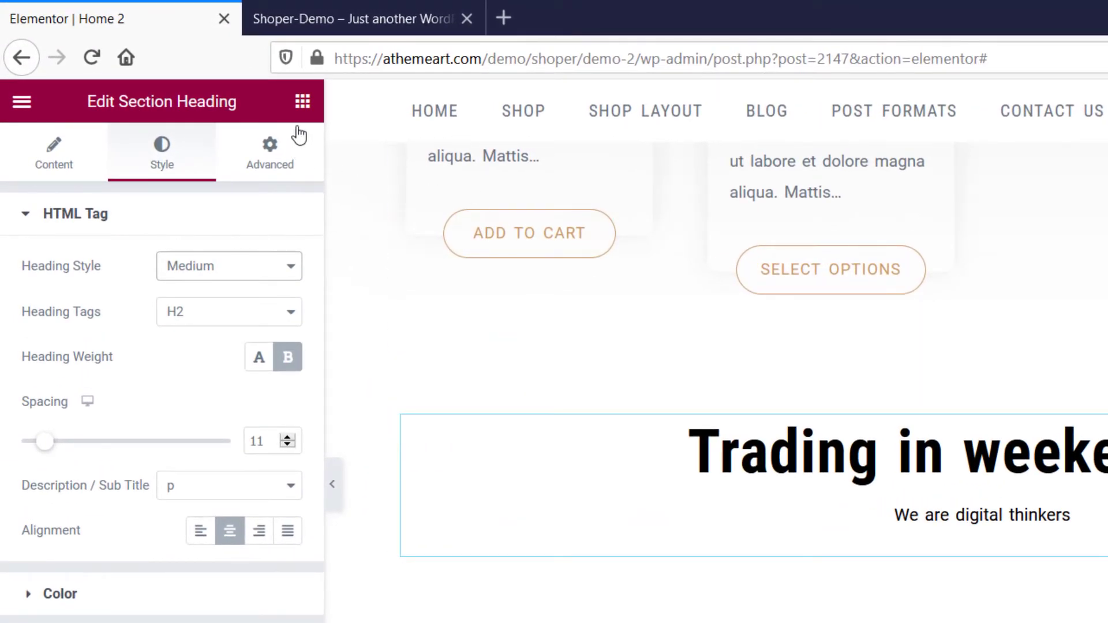
# Insert a Product Carousel widget below the "Trading in weekend" heading.
pyautogui.click(301, 107)
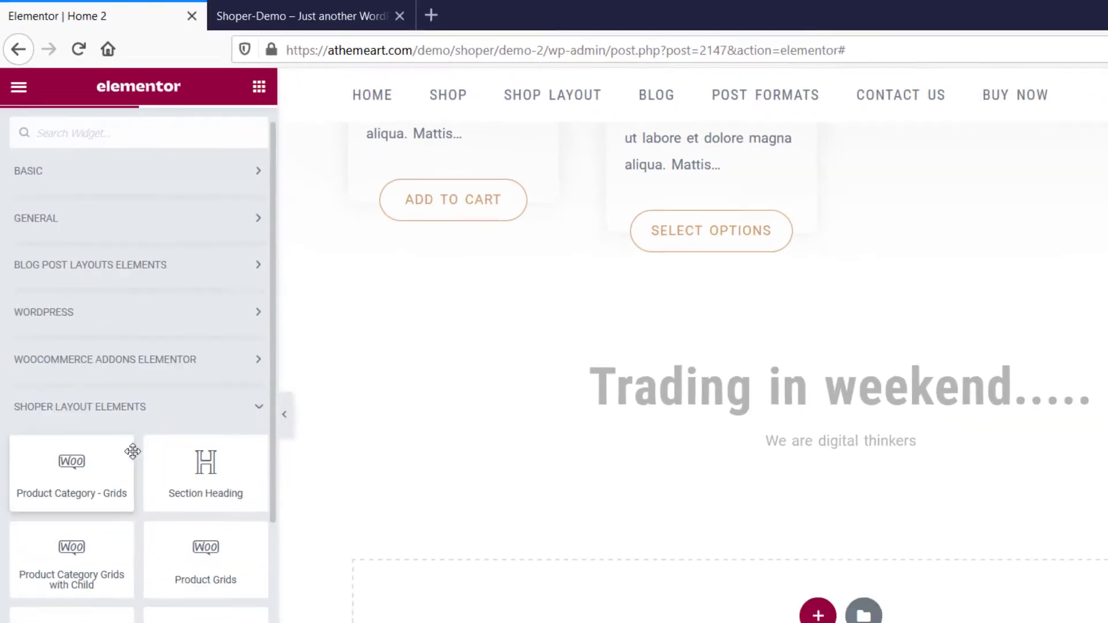
pyautogui.scroll(-5, 87, 346)
pyautogui.moveTo(55, 319); pyautogui.dragTo(671, 423)
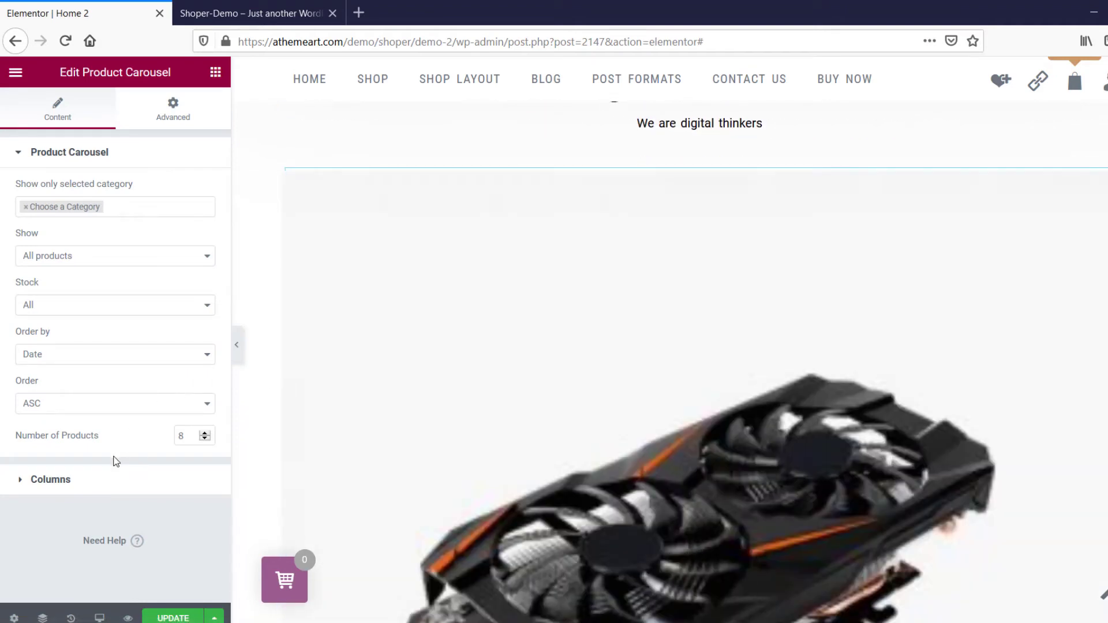
# Set the Product Carousel to Columns 3 on desktops and Columns 2 on tablets.
pyautogui.click(107, 488)
pyautogui.click(177, 231)
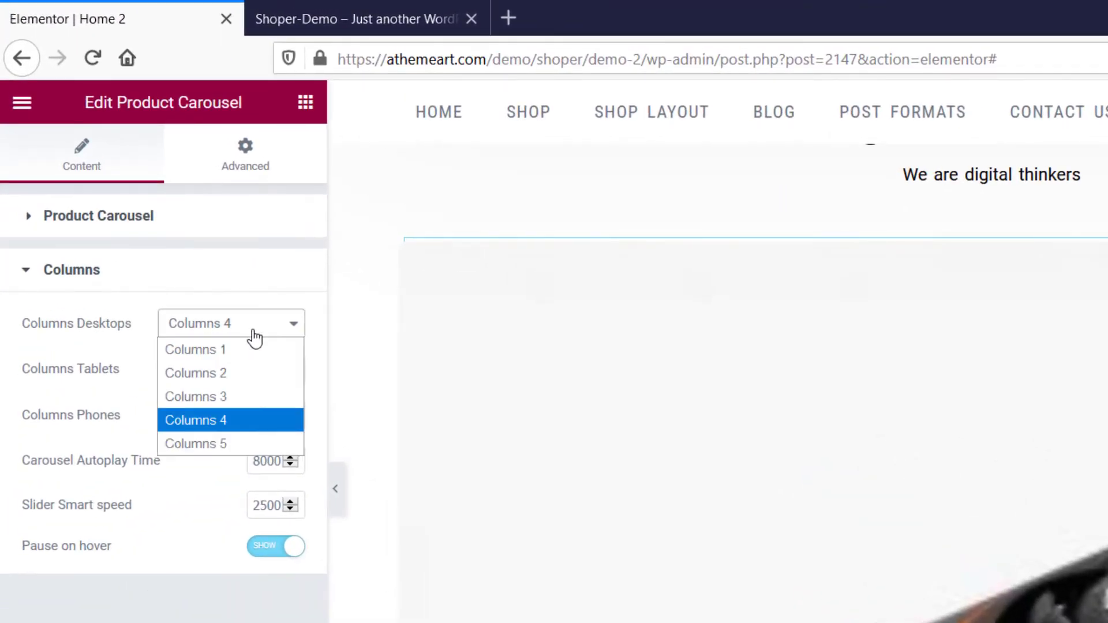
pyautogui.click(247, 397)
pyautogui.click(243, 381)
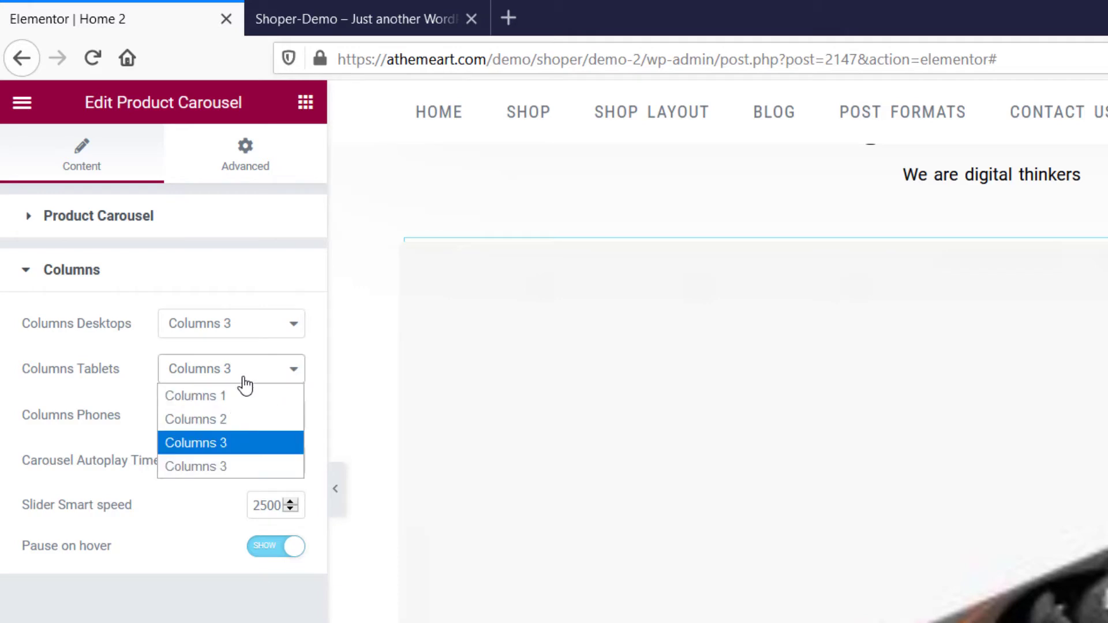
pyautogui.click(231, 419)
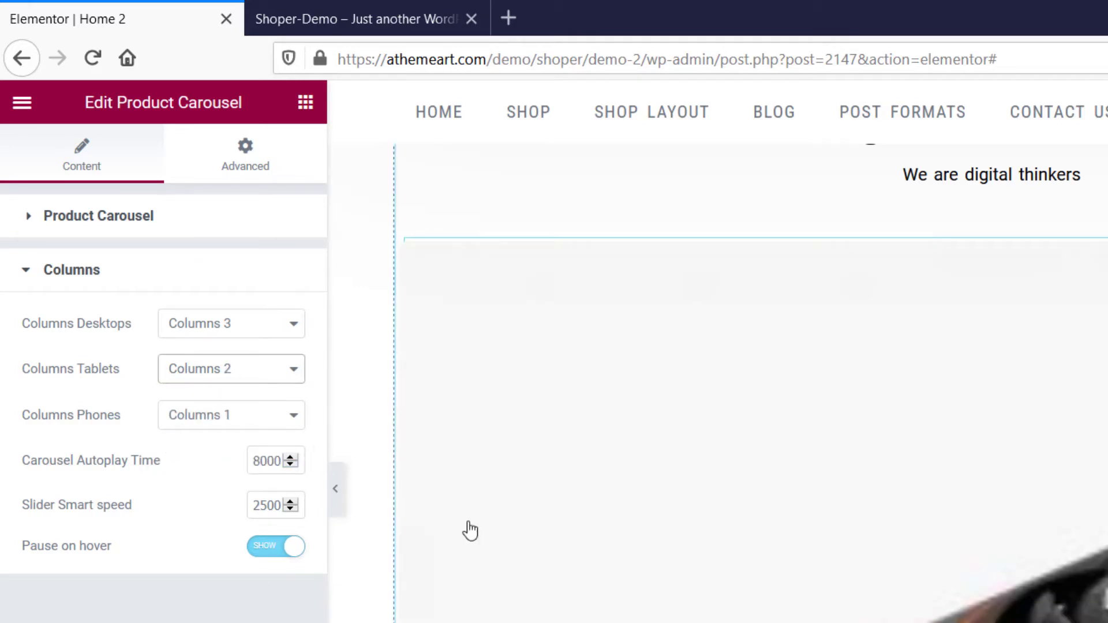
# Check the carousel preview and examine the Price Table heading and pricing plans on the demo page.
pyautogui.scroll(-5, 588, 493)
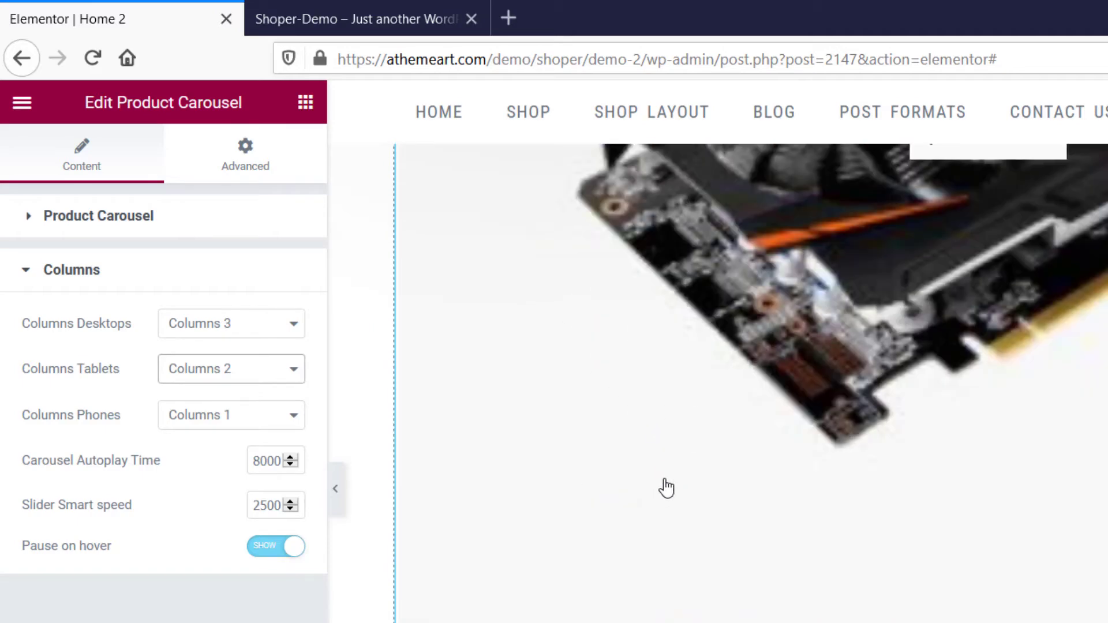
pyautogui.click(358, 19)
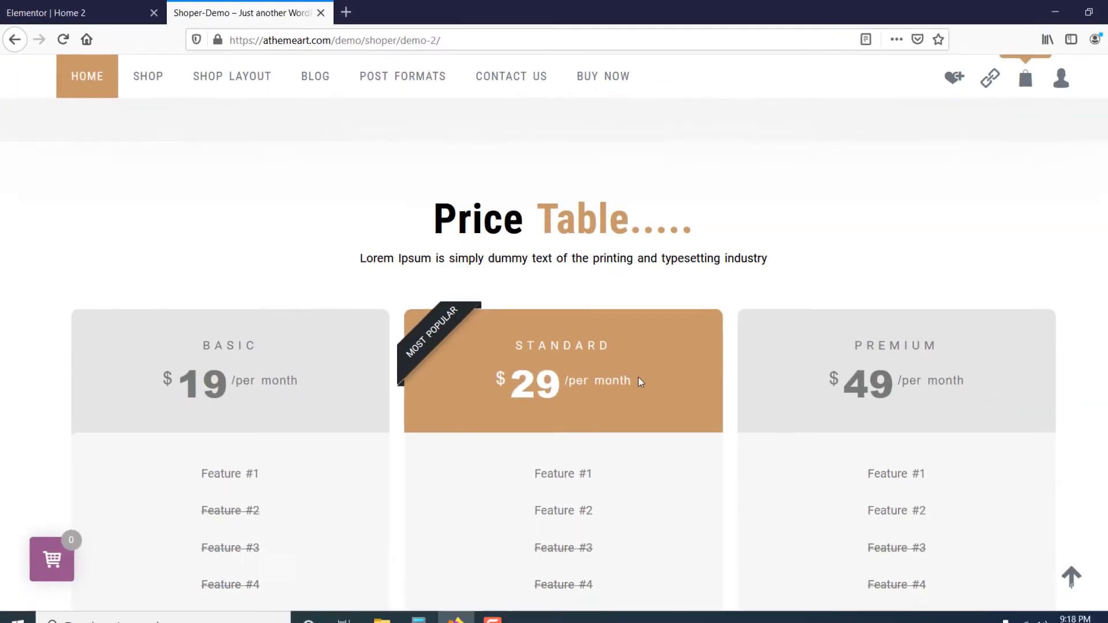
pyautogui.moveTo(412, 209); pyautogui.dragTo(631, 212)
pyautogui.hotkey('ctrl', 'c')
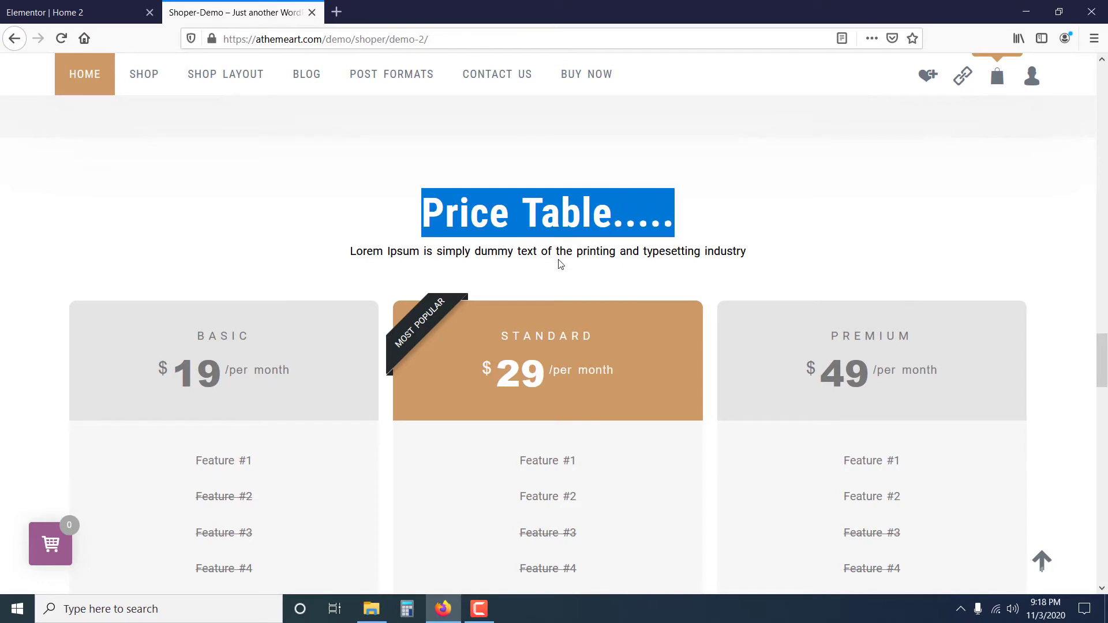
pyautogui.scroll(-1, 566, 254)
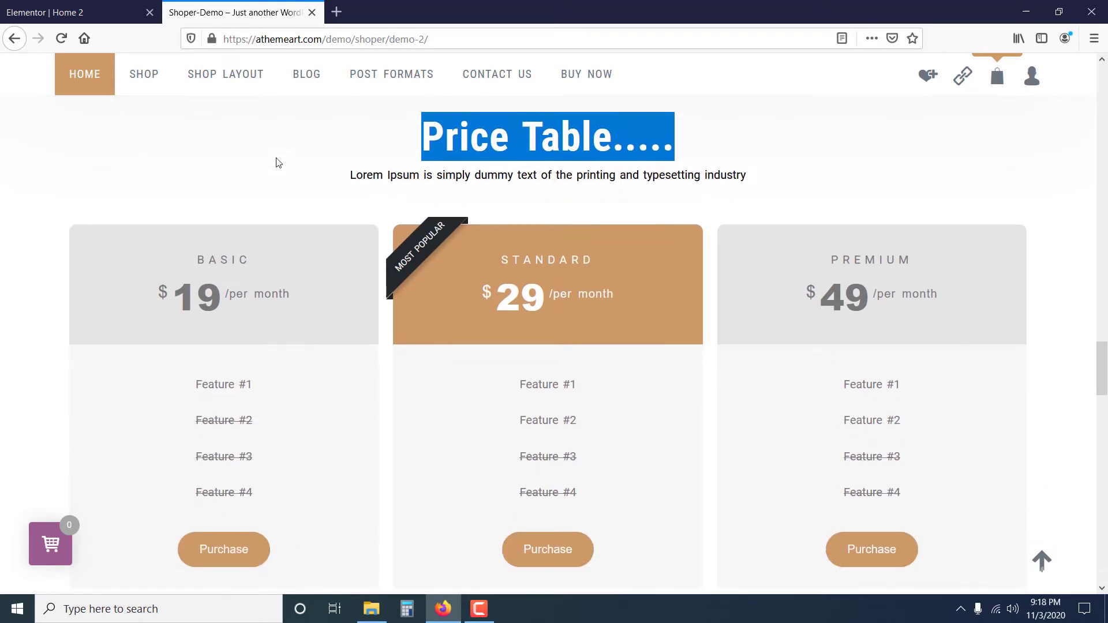
pyautogui.hotkey('ctrl', 'Tab')
# Add a single-column section below the product carousel and set its top and bottom margins to 50 px.
pyautogui.scroll(-15, 507, 347)
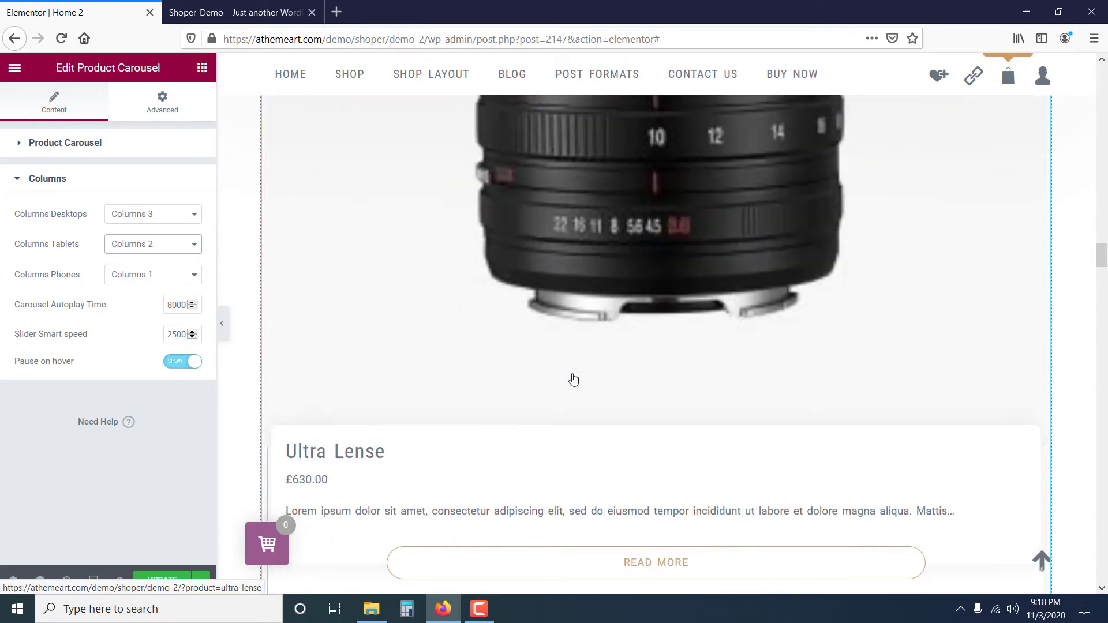
pyautogui.scroll(-15, 585, 391)
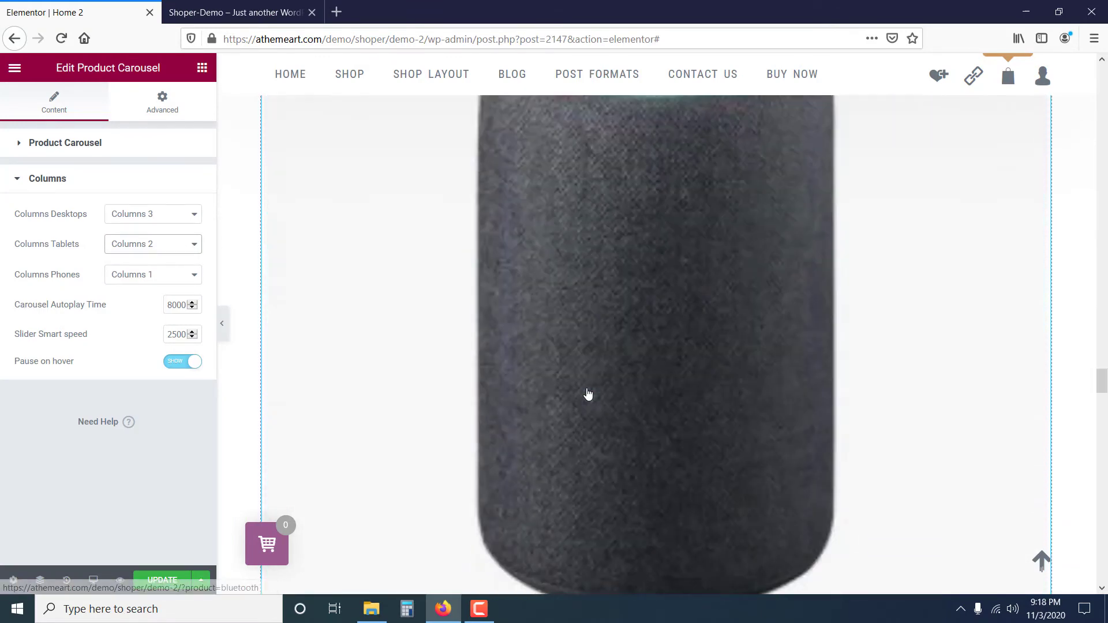
pyautogui.scroll(-15, 716, 404)
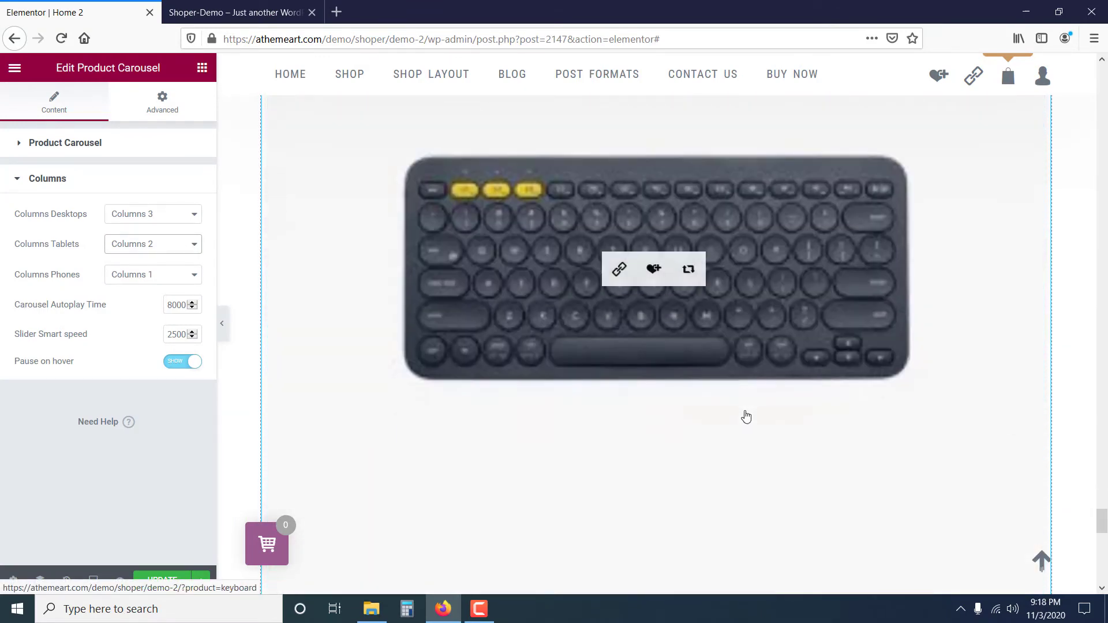
pyautogui.scroll(5, 745, 416)
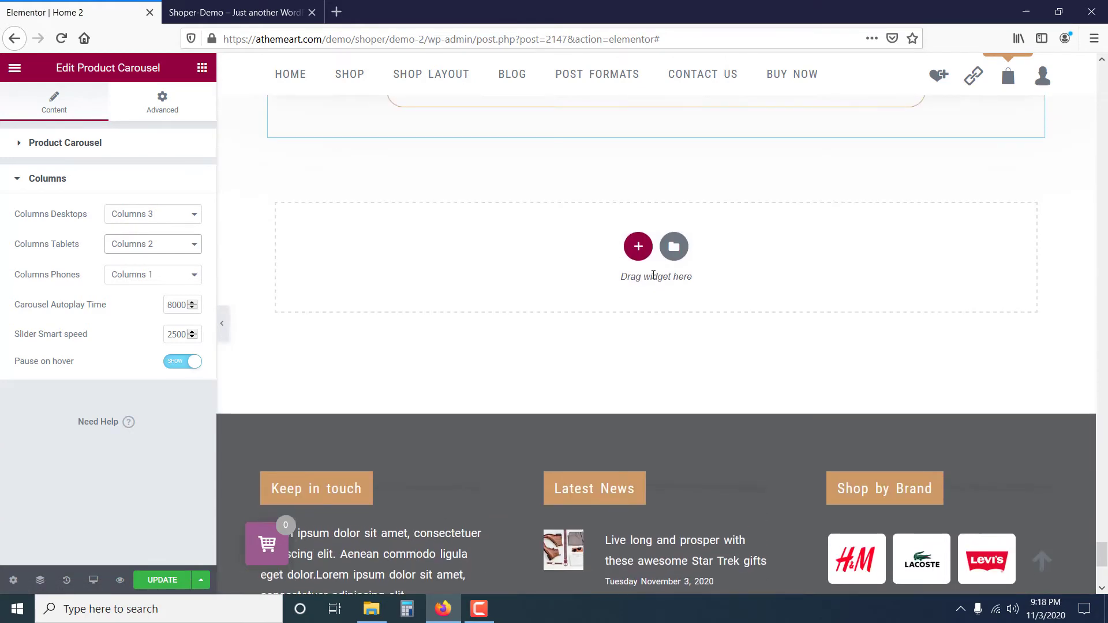
pyautogui.click(638, 247)
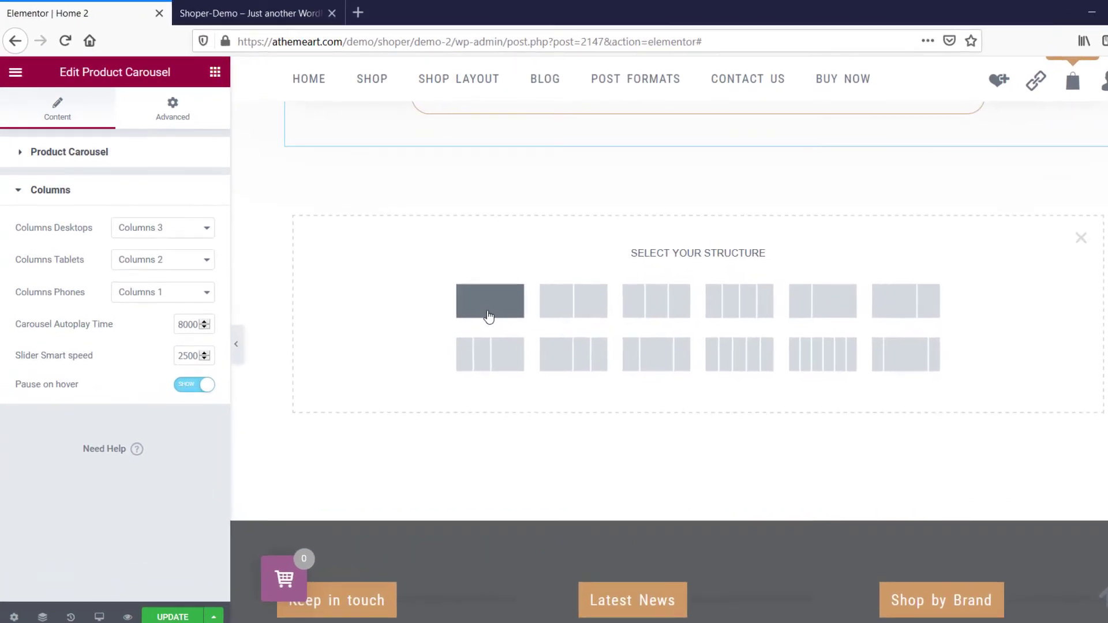
pyautogui.click(462, 294)
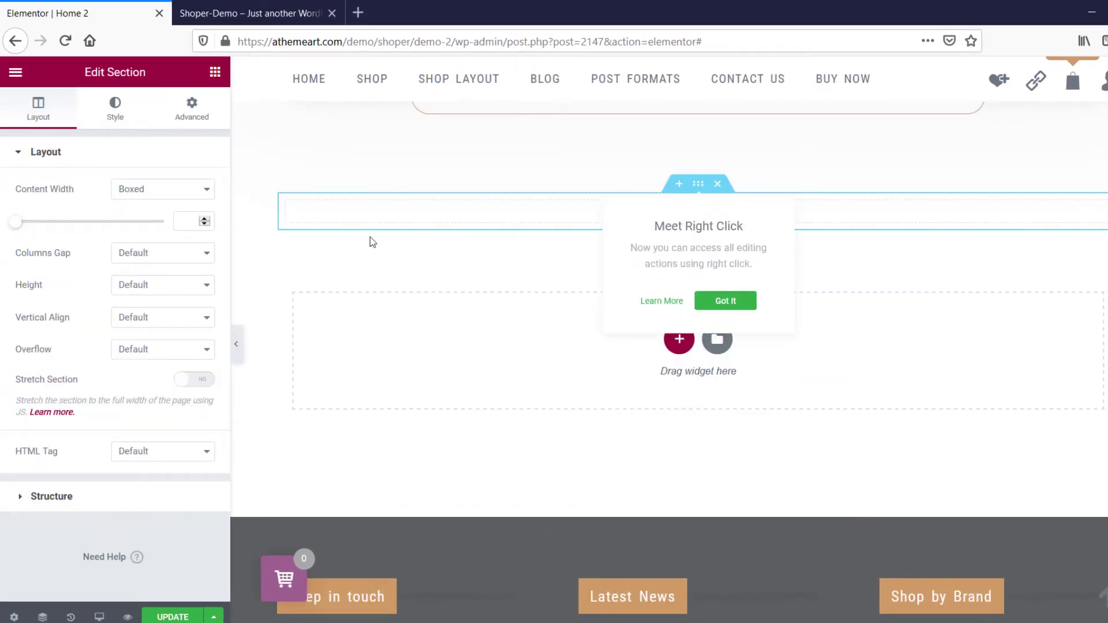
pyautogui.click(188, 113)
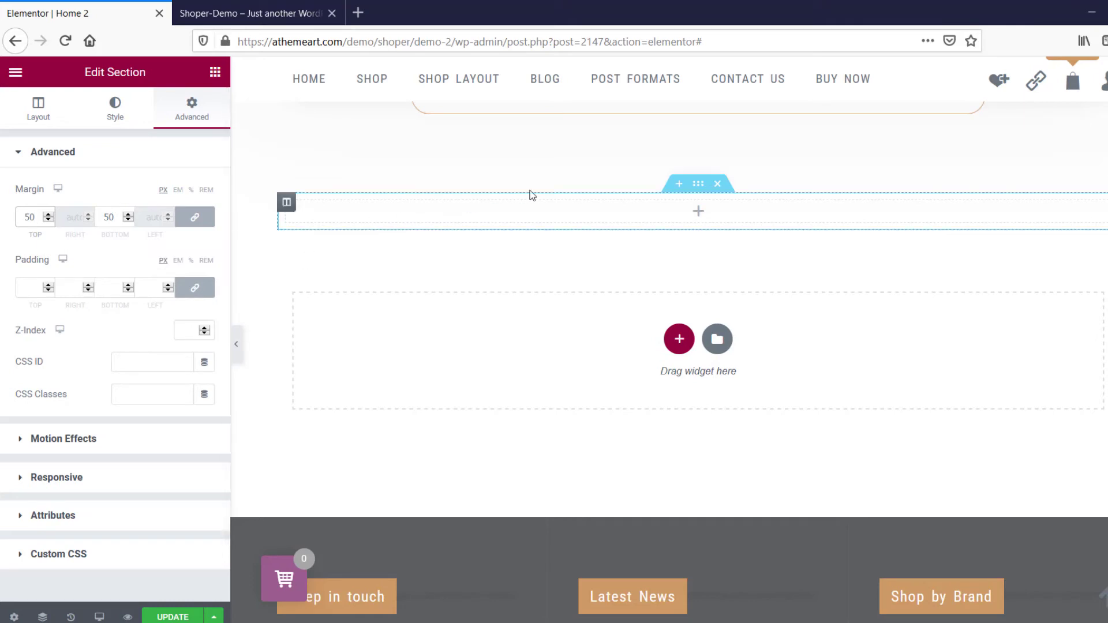
# Insert a Section Heading widget in the new section and set its title to "Price Table.....".
pyautogui.click(700, 215)
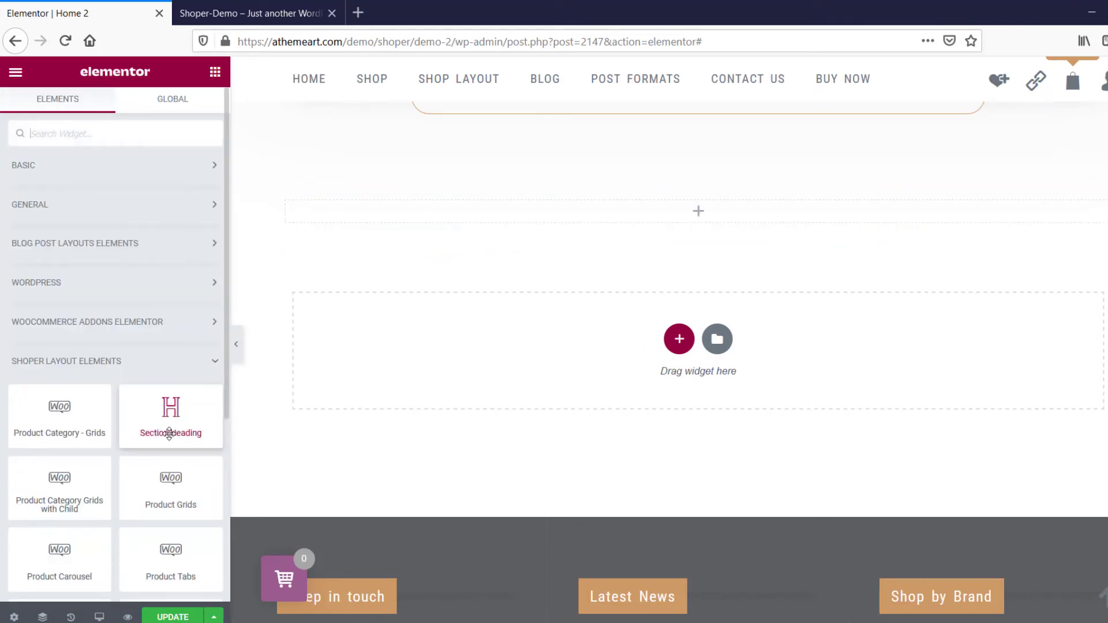
pyautogui.moveTo(166, 425); pyautogui.dragTo(709, 215)
pyautogui.tripleClick(105, 226)
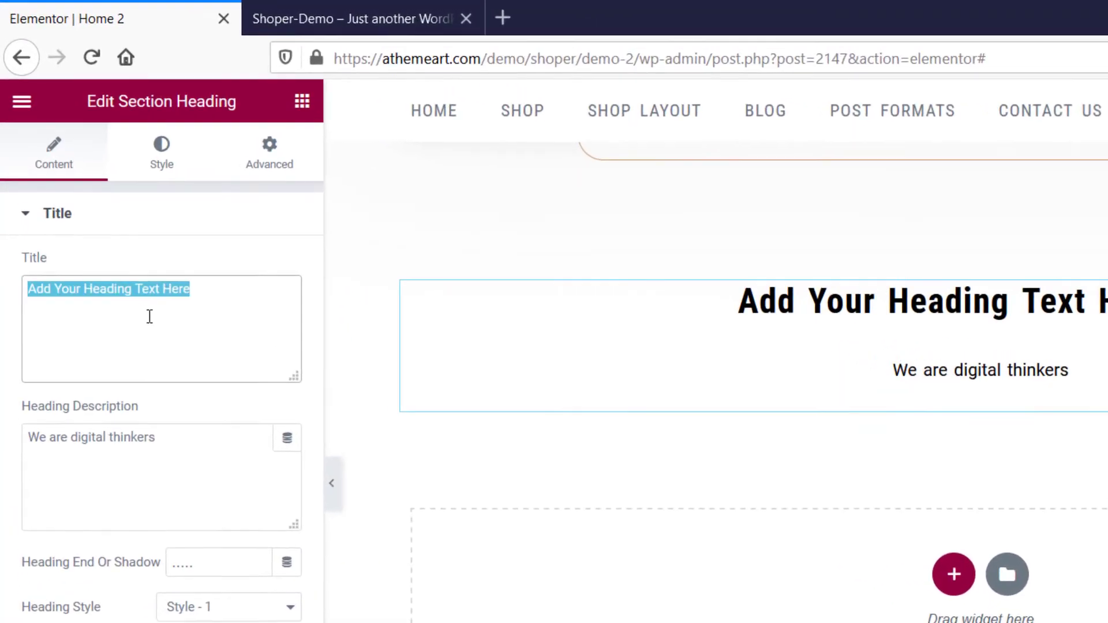
pyautogui.hotkey('ctrl', 'v')
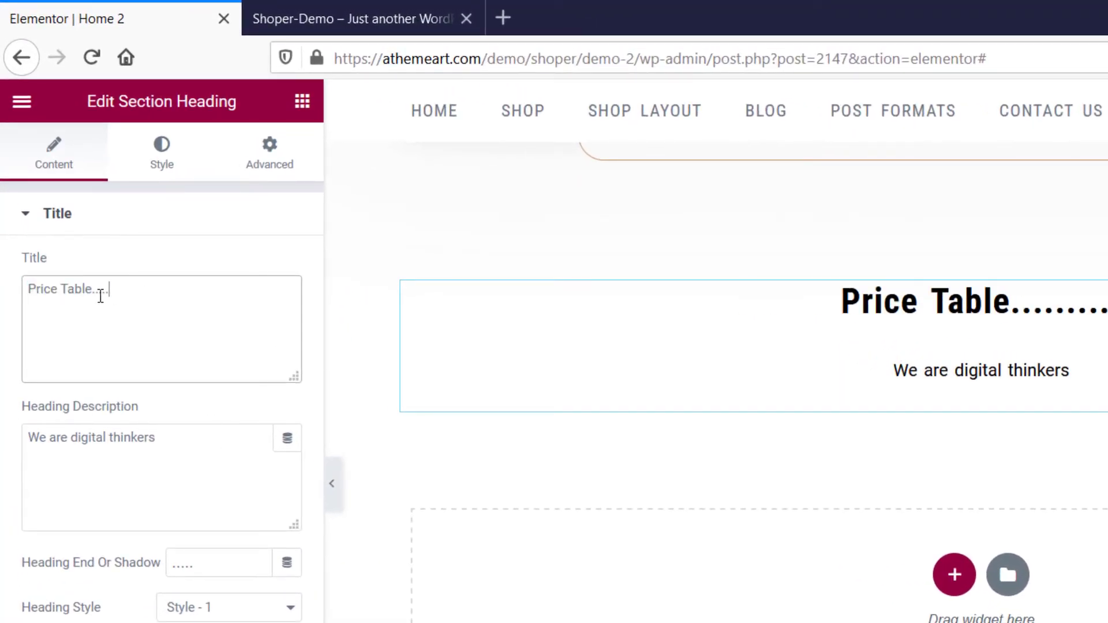
# Set the Price Table heading's style to Medium and reduce its spacing.
pyautogui.click(162, 151)
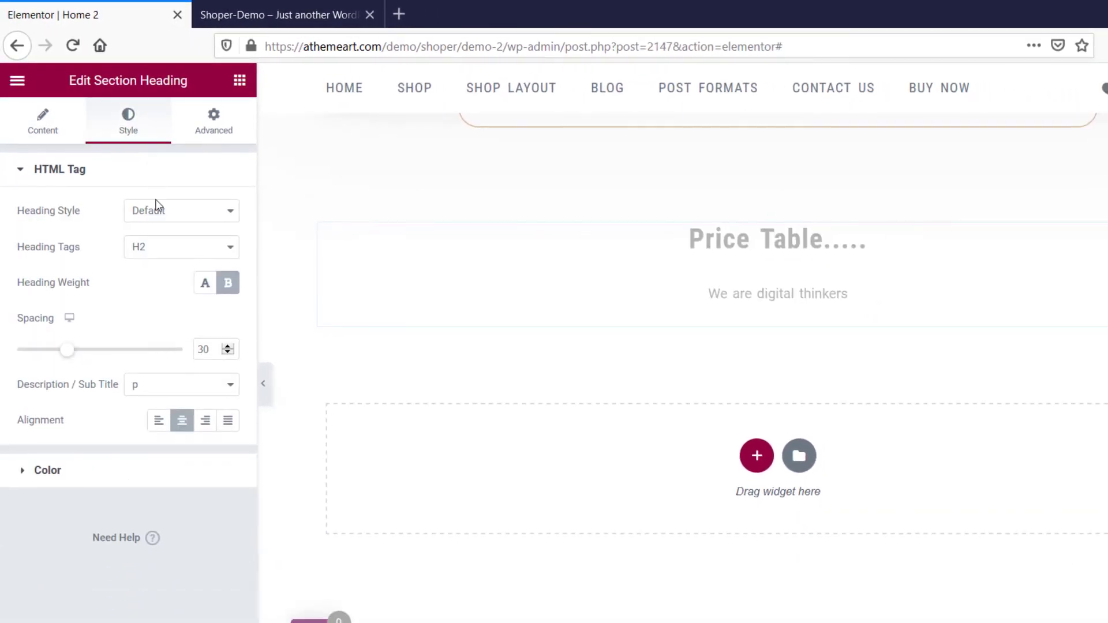
pyautogui.click(179, 251)
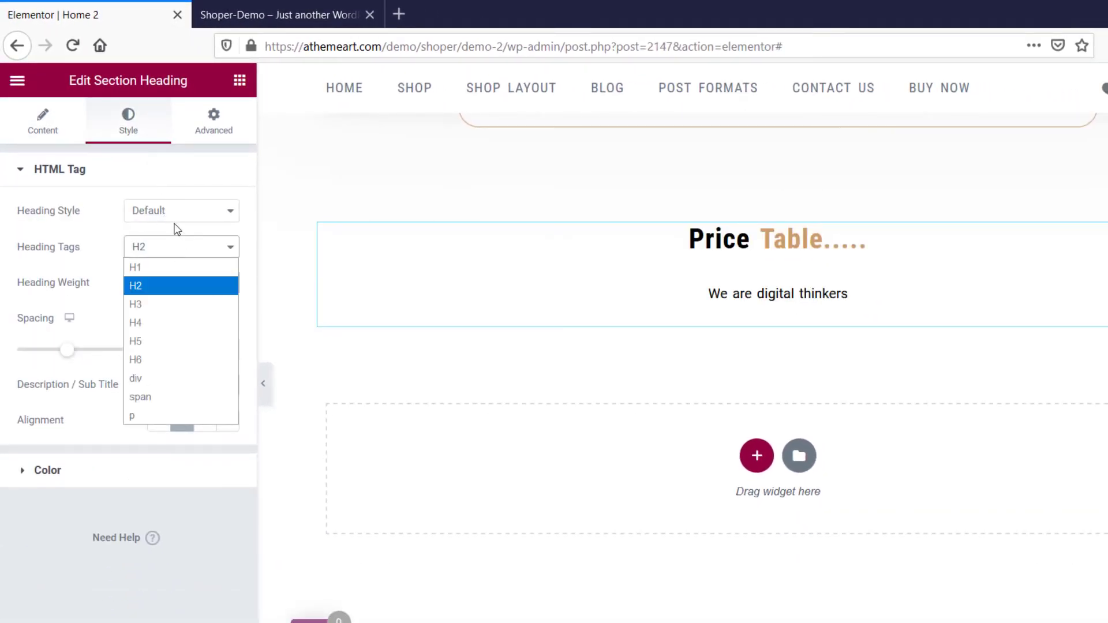
pyautogui.click(174, 219)
pyautogui.click(179, 268)
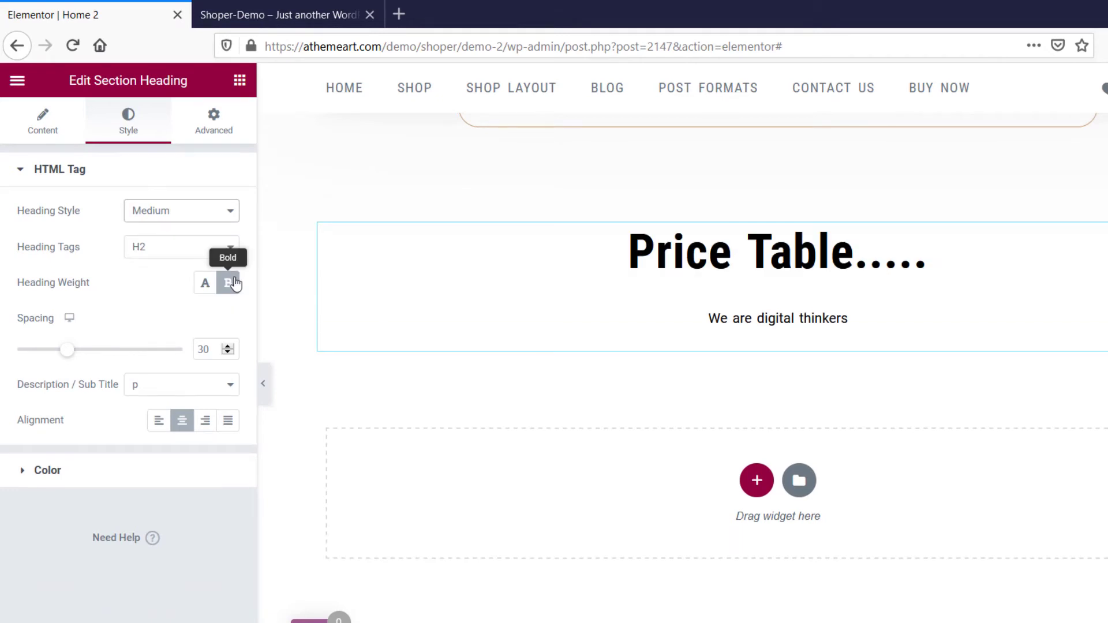
pyautogui.moveTo(54, 356); pyautogui.dragTo(33, 352)
# Insert an Inner Section below the Price Table heading and add a third column to it.
pyautogui.click(240, 82)
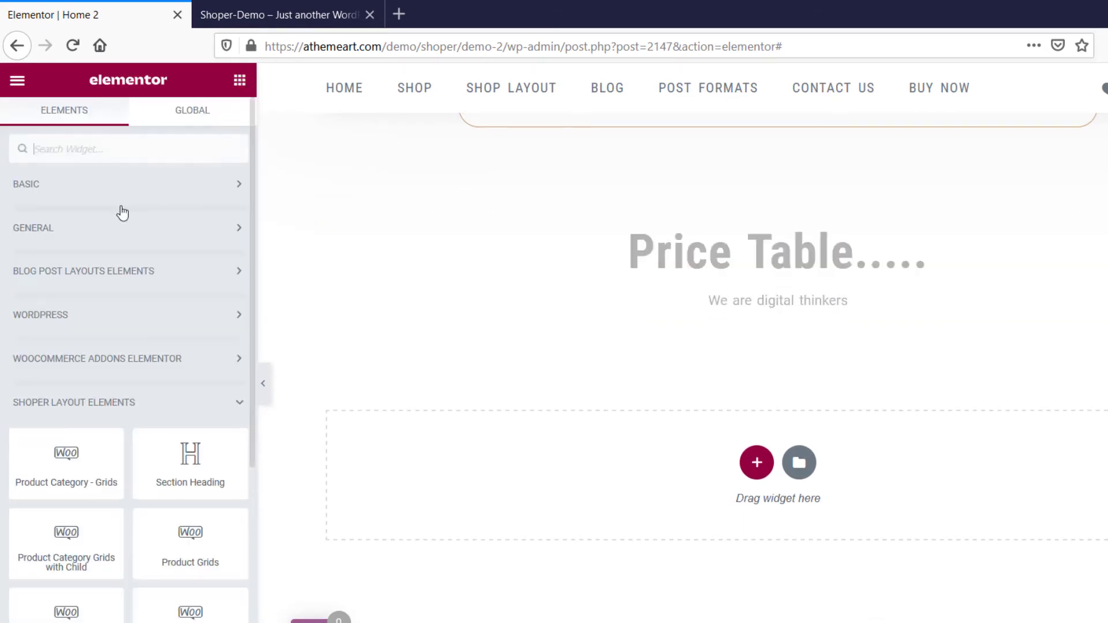
pyautogui.click(109, 186)
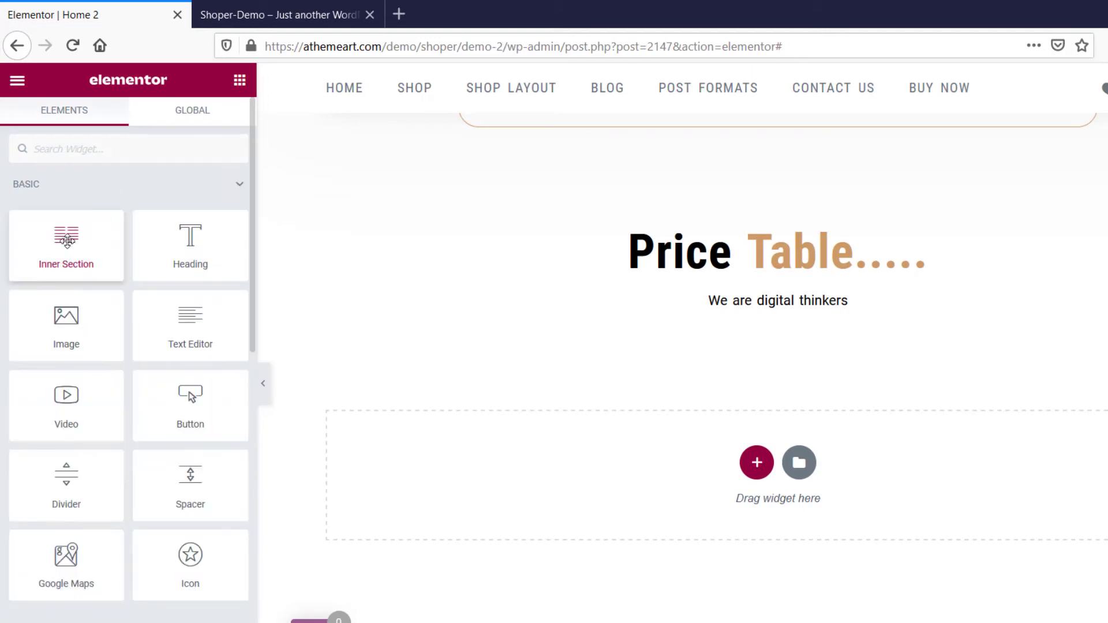
pyautogui.moveTo(66, 243); pyautogui.dragTo(757, 310)
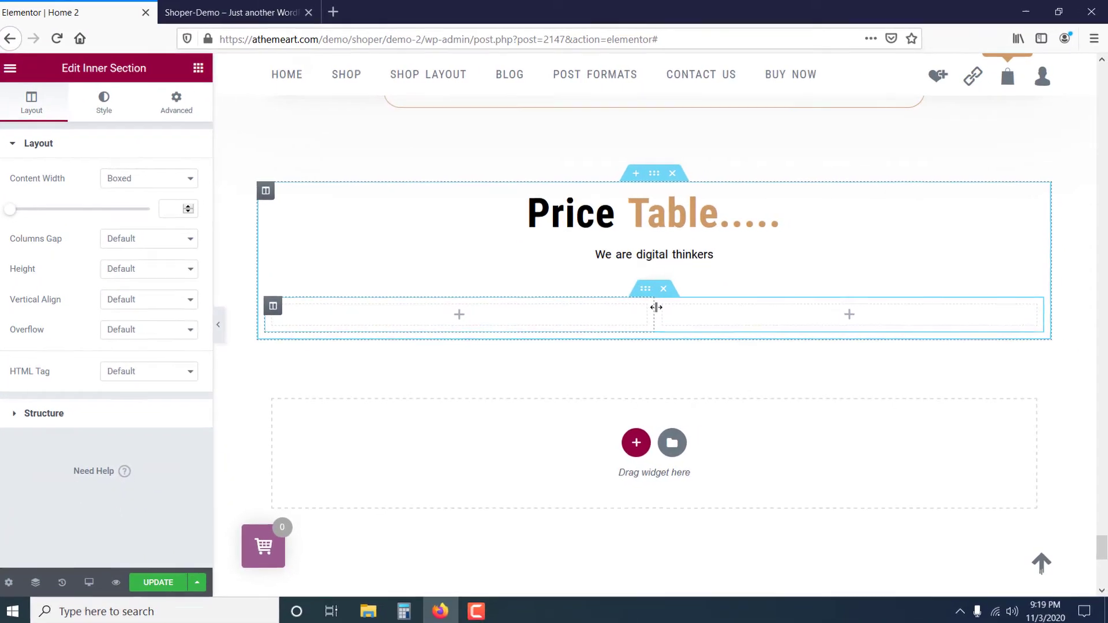
pyautogui.rightClick(657, 307)
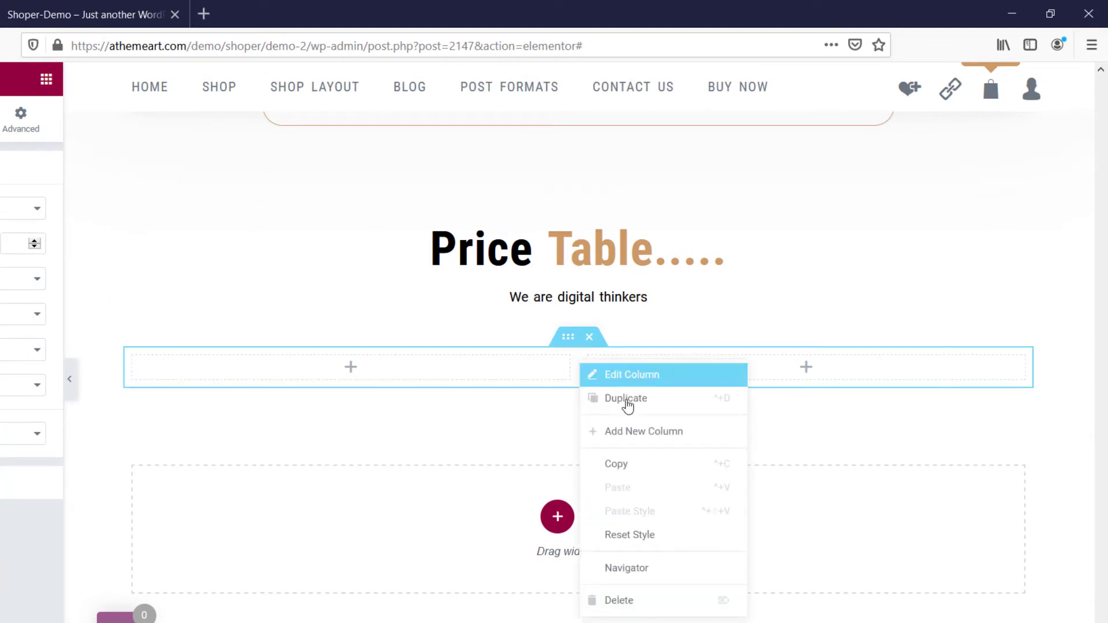
pyautogui.click(657, 437)
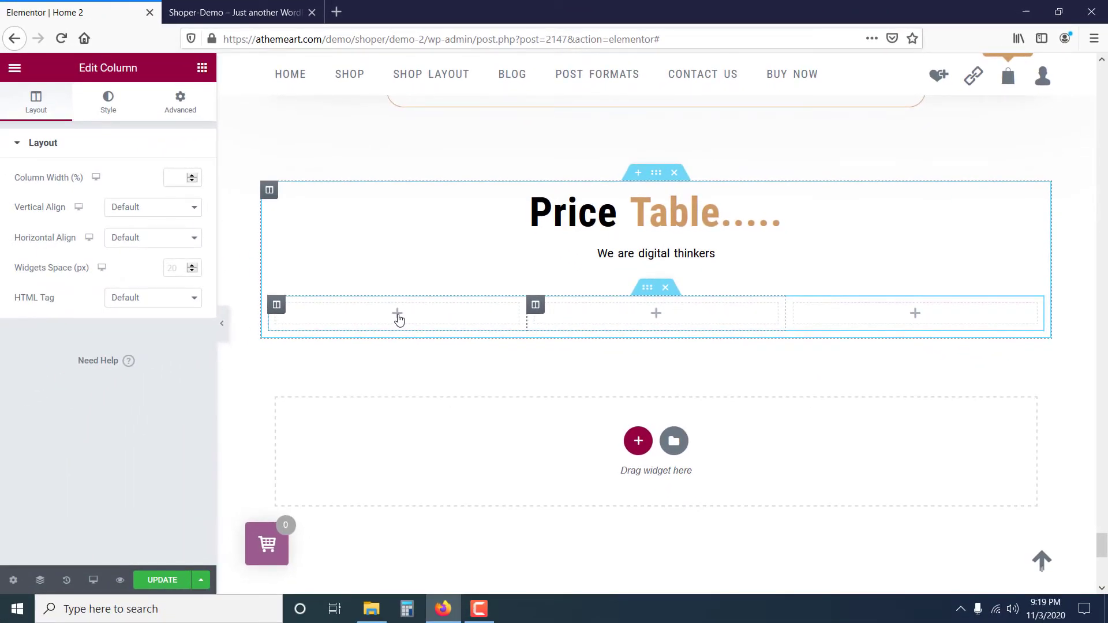
# Insert a Price Table widget in the first column of the inner section.
pyautogui.click(398, 317)
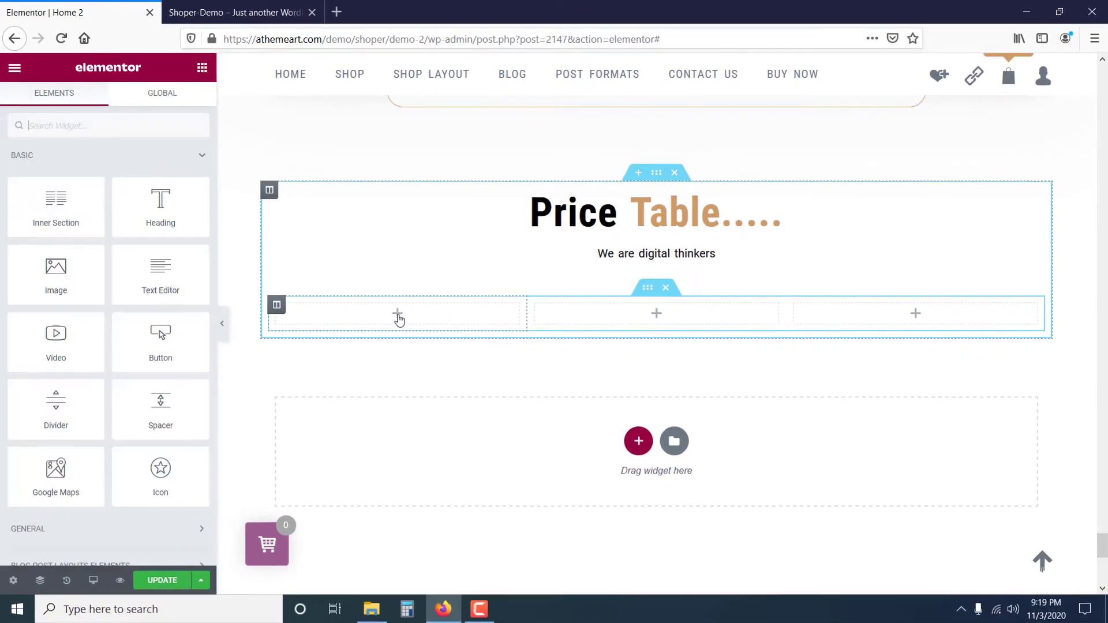
pyautogui.scroll(-3, 98, 410)
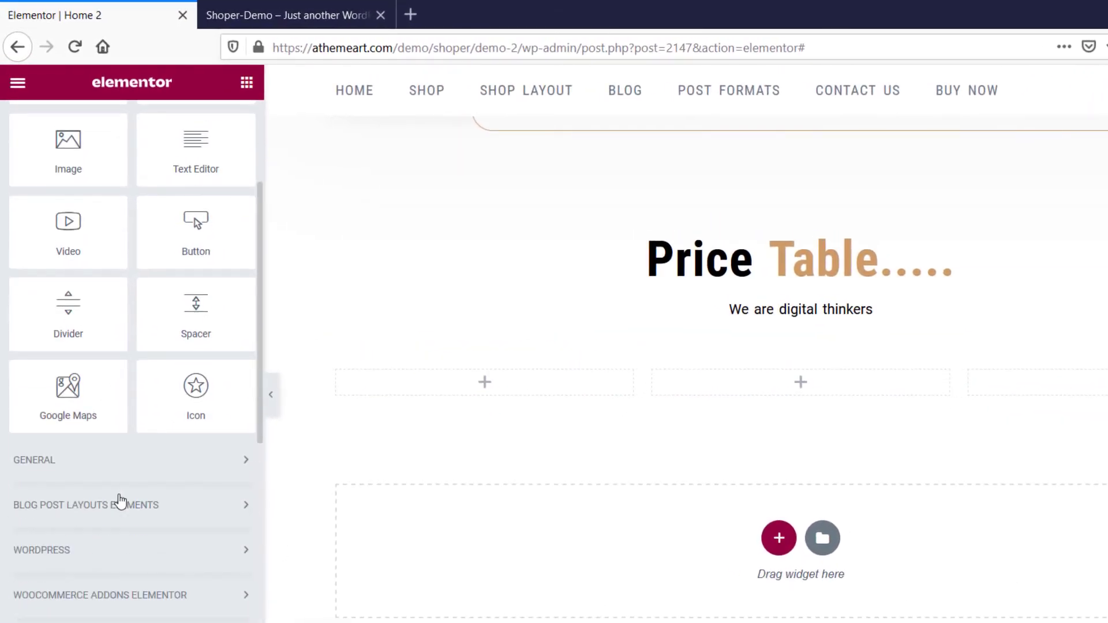
pyautogui.scroll(-5, 120, 501)
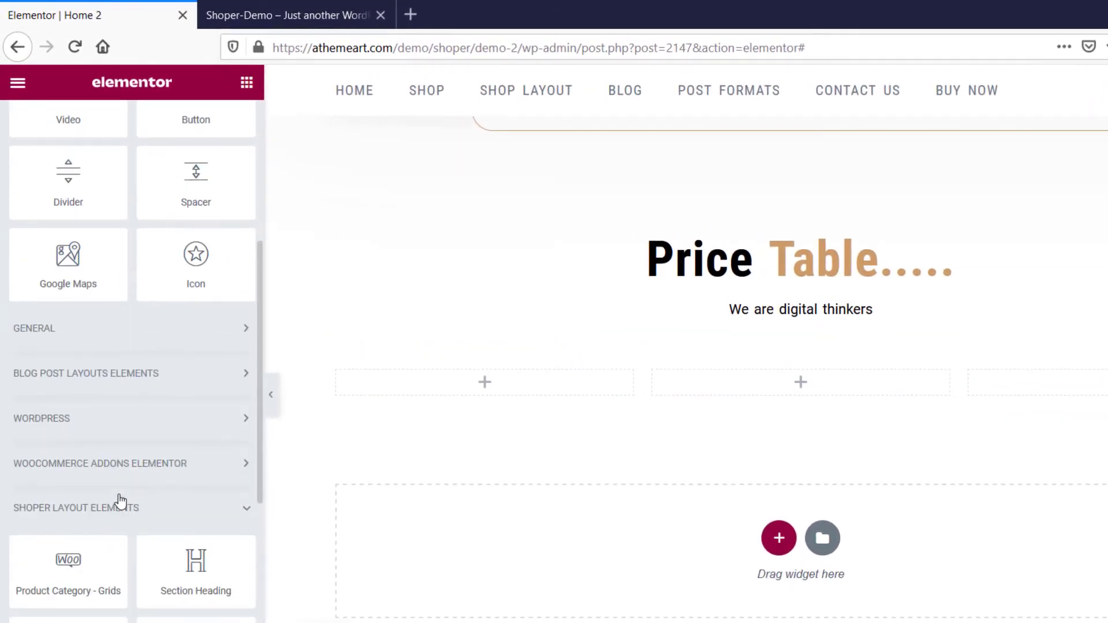
pyautogui.scroll(-2, 84, 466)
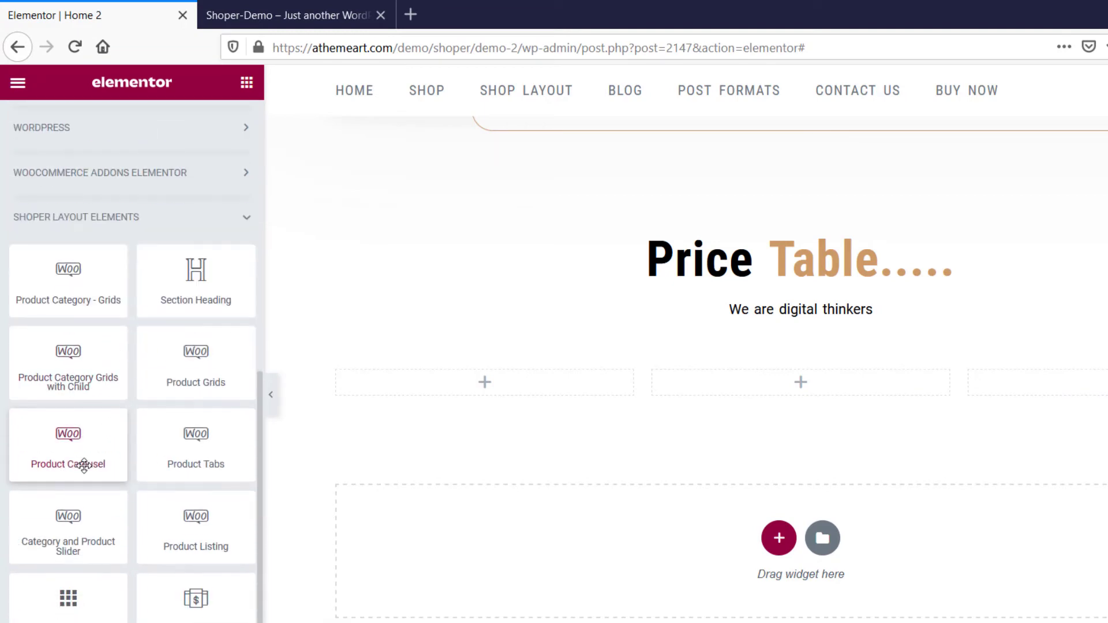
pyautogui.scroll(-2, 99, 323)
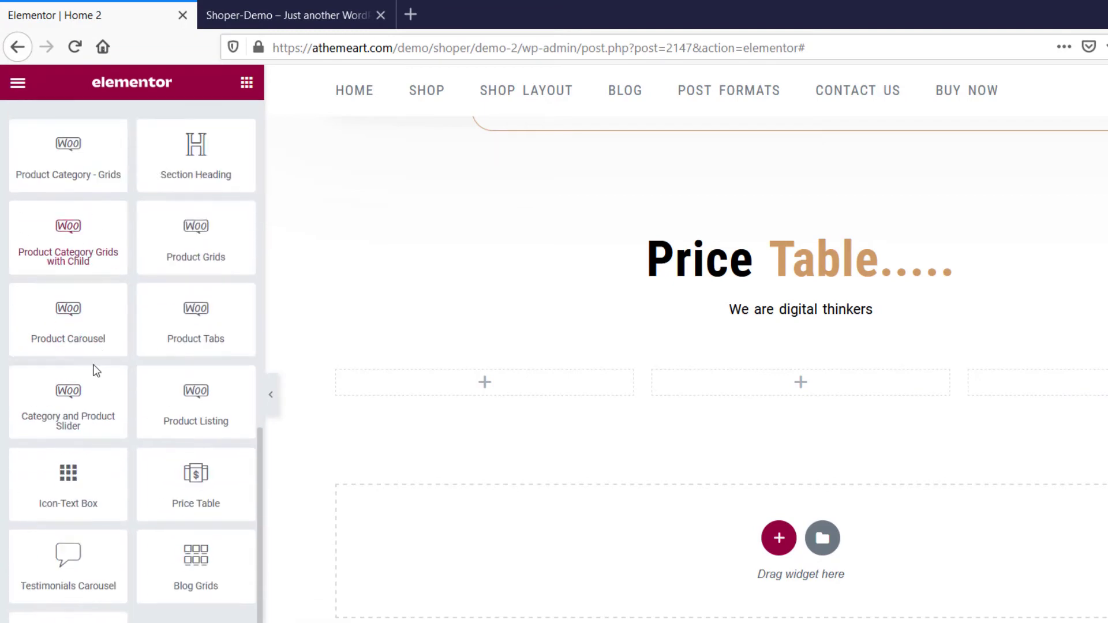
pyautogui.moveTo(202, 488); pyautogui.dragTo(498, 388)
# Insert a Price Table widget in the middle column of the inner section.
pyautogui.click(758, 472)
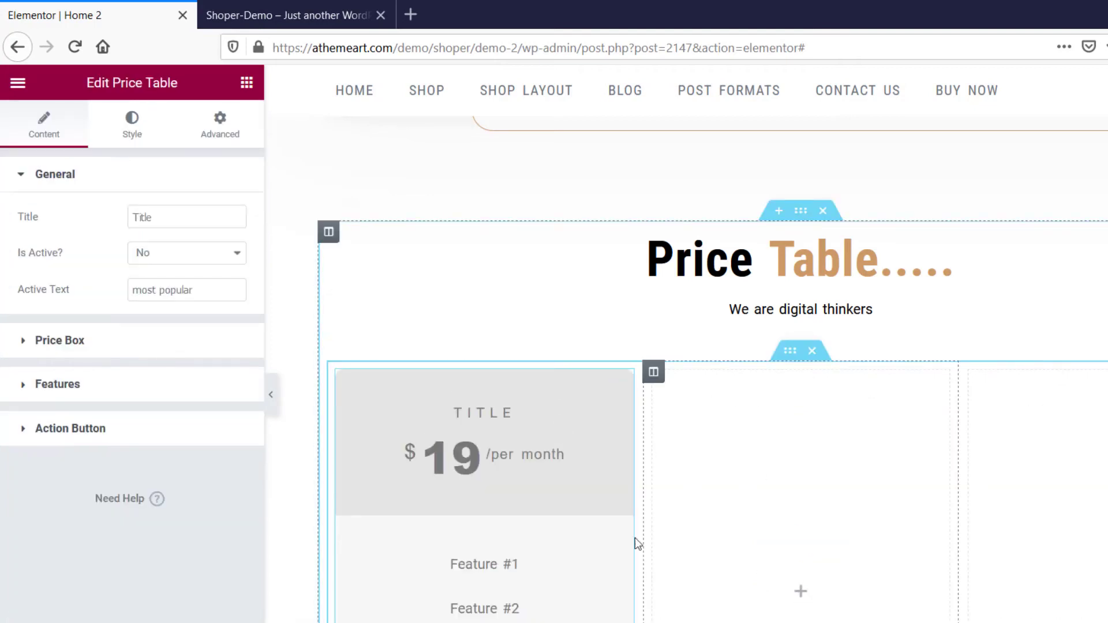
pyautogui.scroll(-3, 108, 569)
pyautogui.scroll(3, 123, 564)
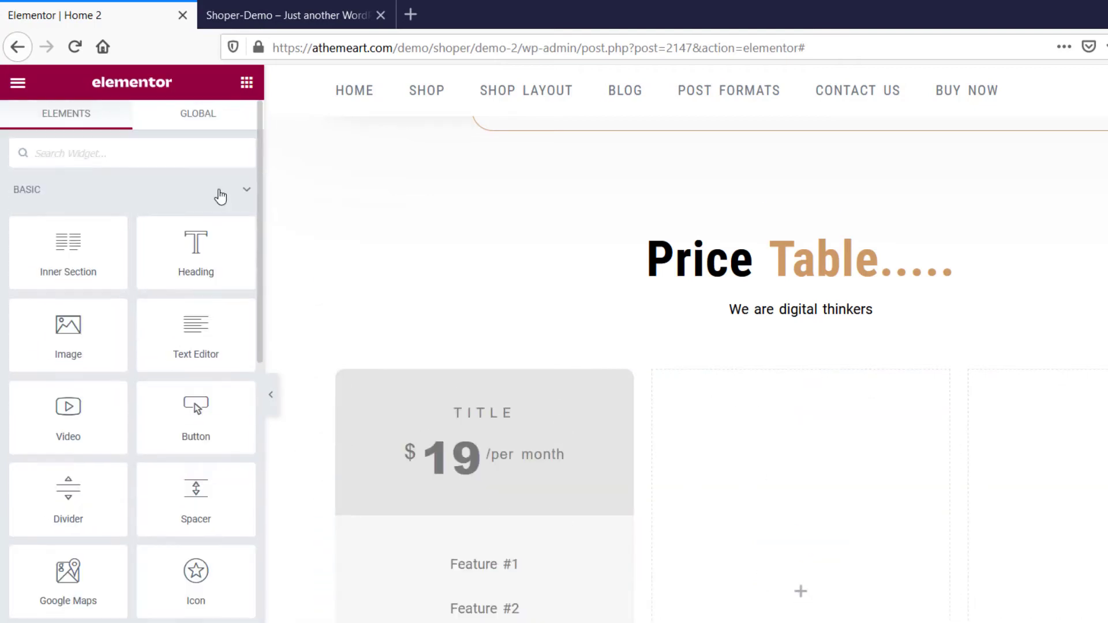
pyautogui.click(230, 188)
pyautogui.scroll(-3, 71, 561)
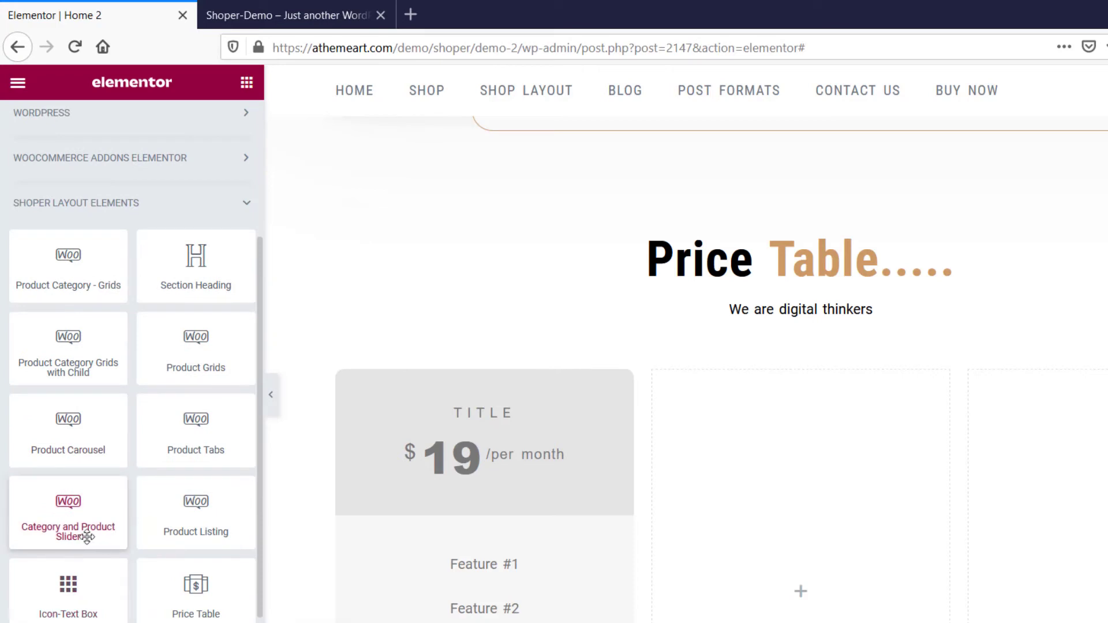
pyautogui.scroll(-1, 71, 542)
pyautogui.moveTo(196, 548); pyautogui.dragTo(769, 562)
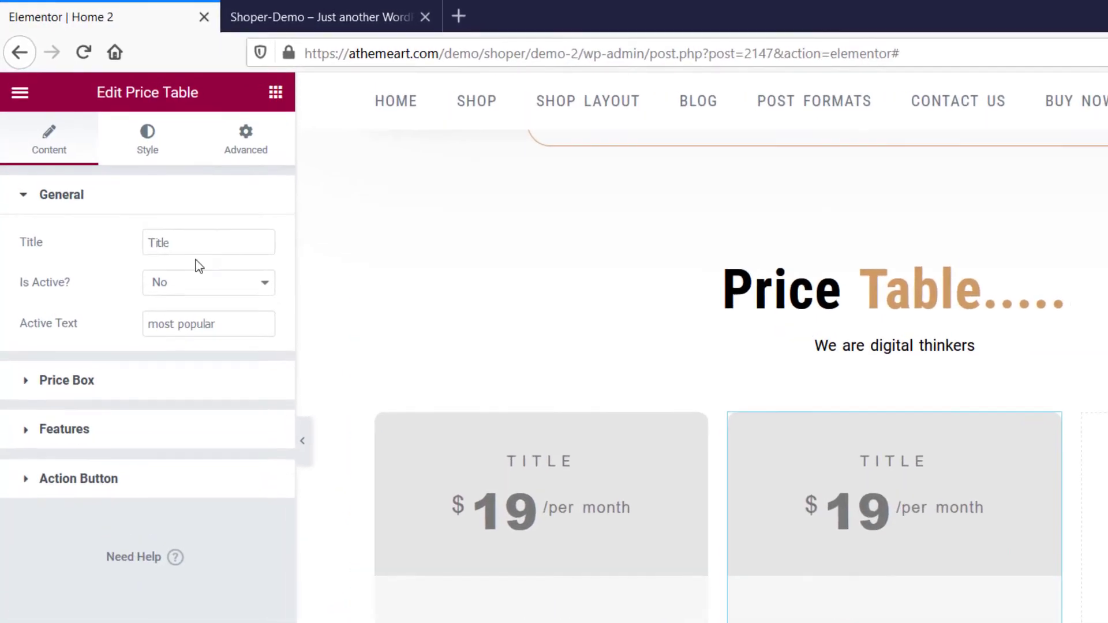
# Title the middle price table "GOLD ITEM", make it active, and set its active text to "HOT OFFER".
pyautogui.doubleClick(176, 222)
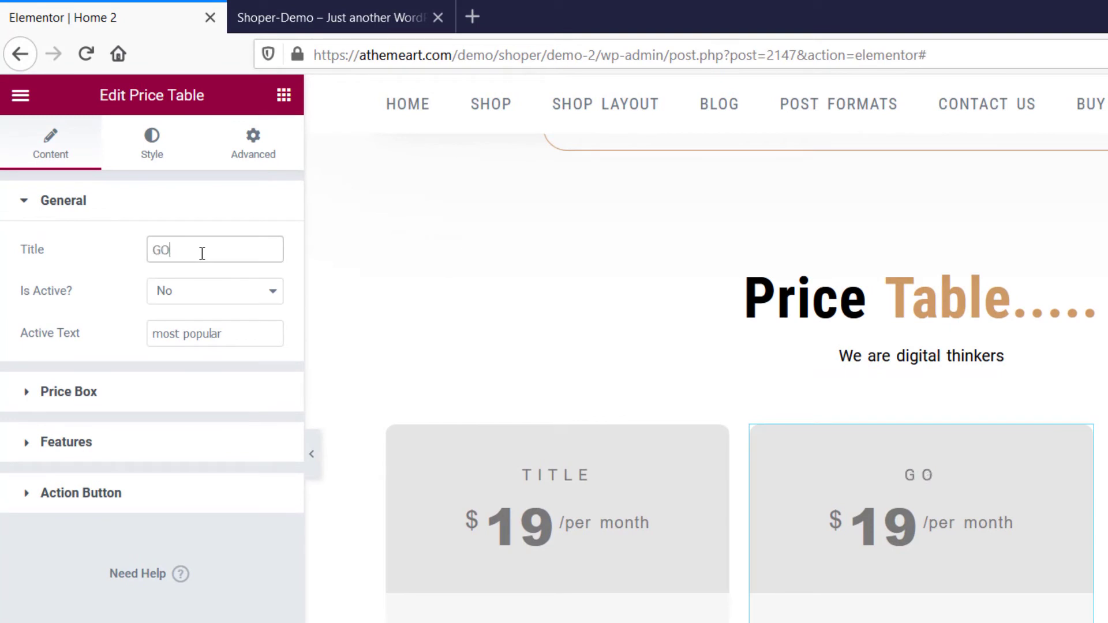
pyautogui.write('GOLD ITEM')
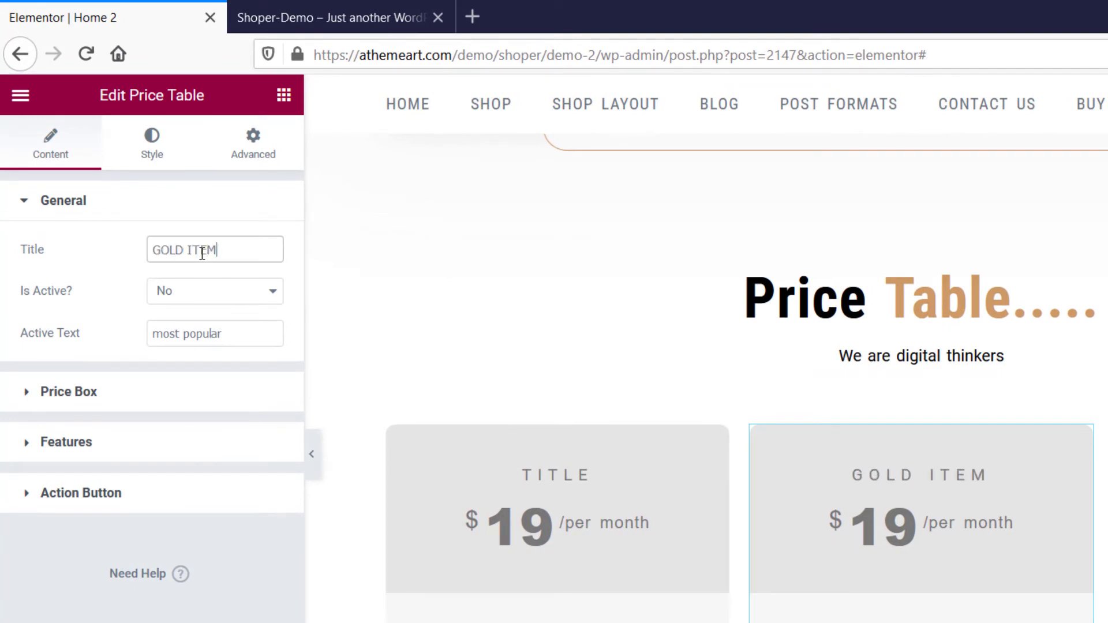
pyautogui.click(210, 299)
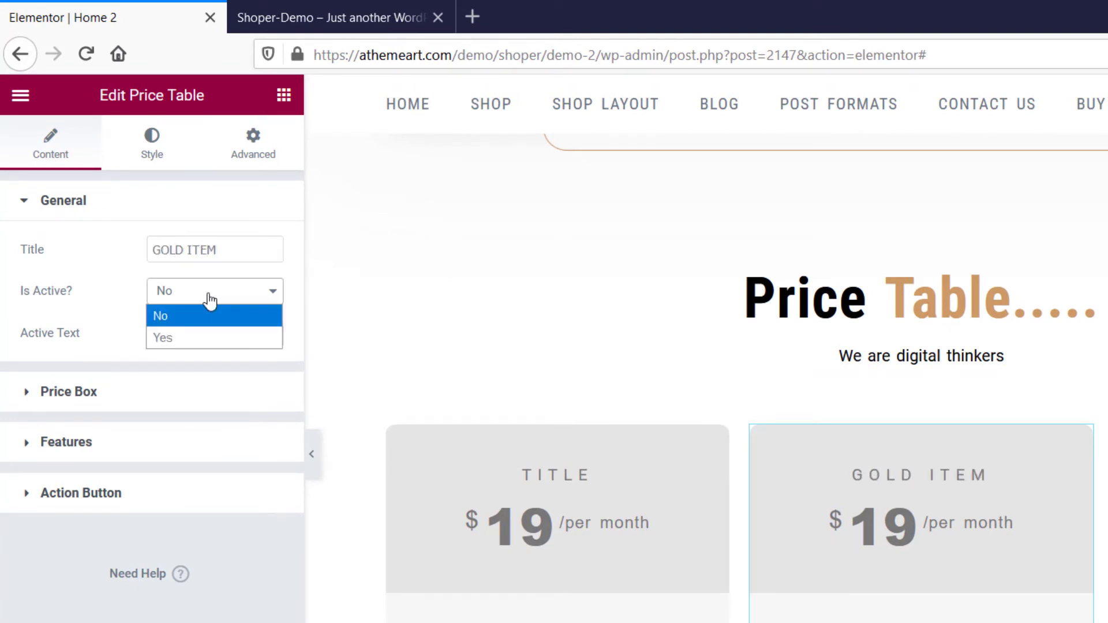
pyautogui.click(210, 336)
pyautogui.moveTo(262, 344); pyautogui.dragTo(153, 338)
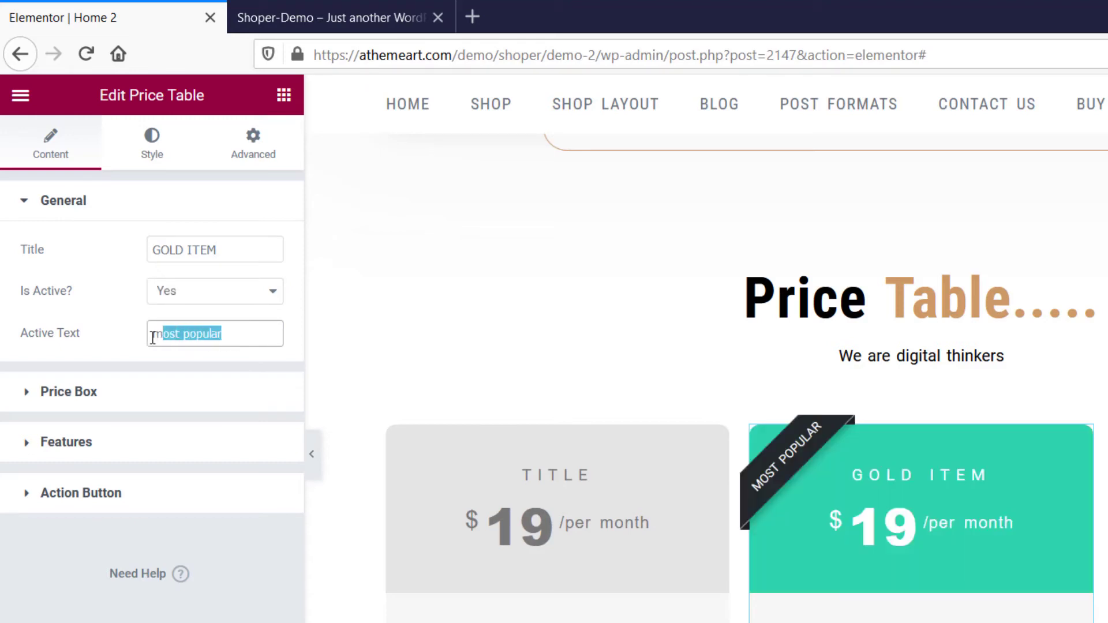
pyautogui.write('HOT OFFER')
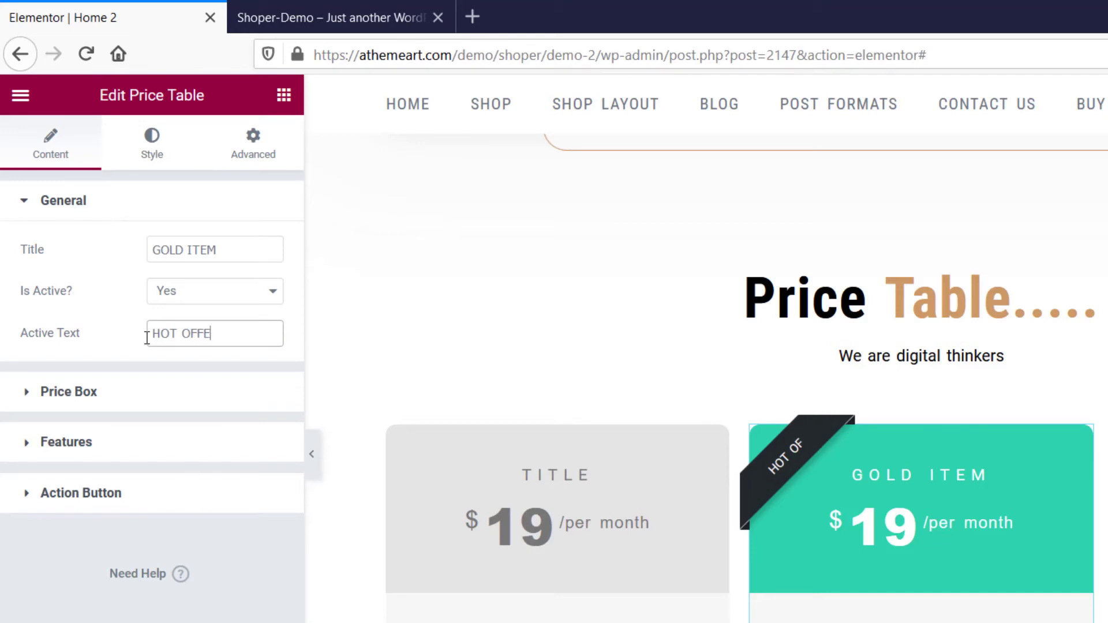
# Set the GOLD ITEM table's price value to 29 and add a new item to its features list.
pyautogui.click(107, 401)
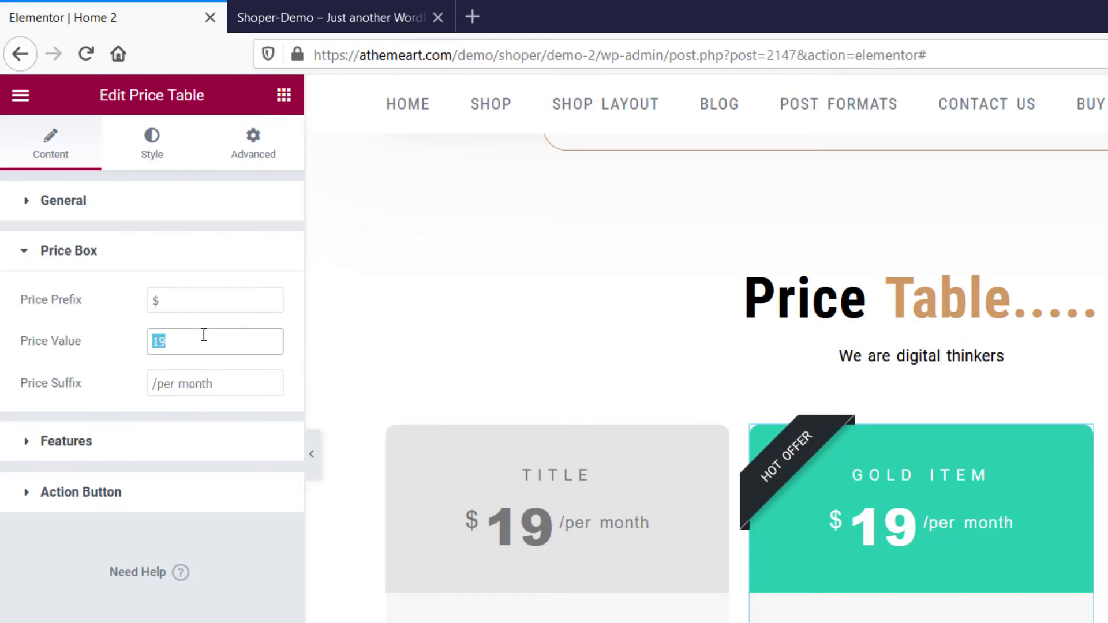
pyautogui.write('29')
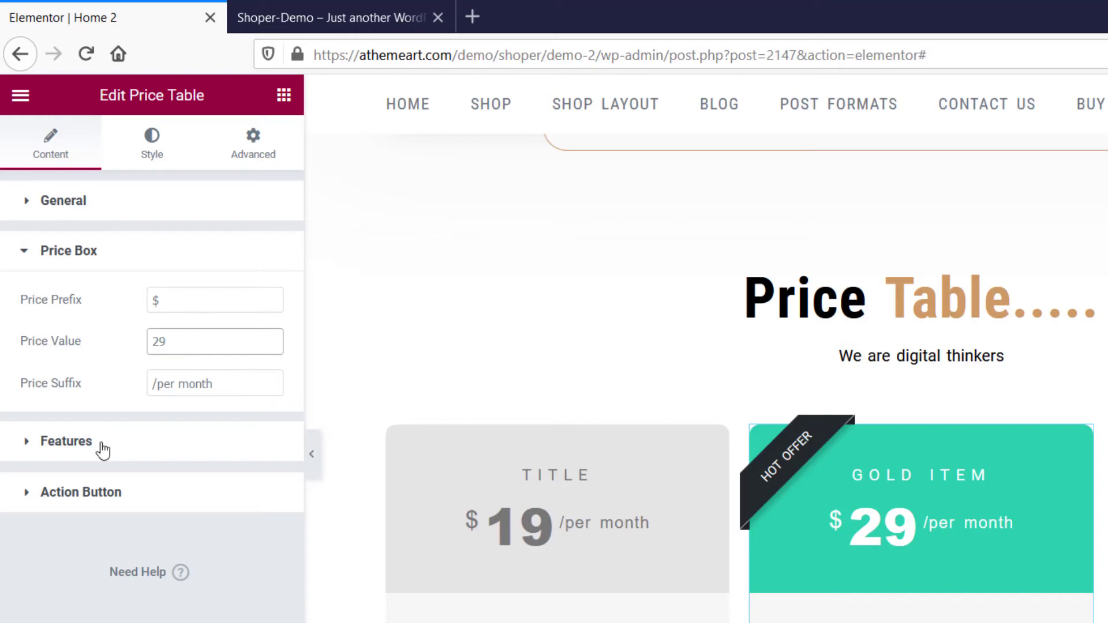
pyautogui.click(103, 450)
pyautogui.click(115, 471)
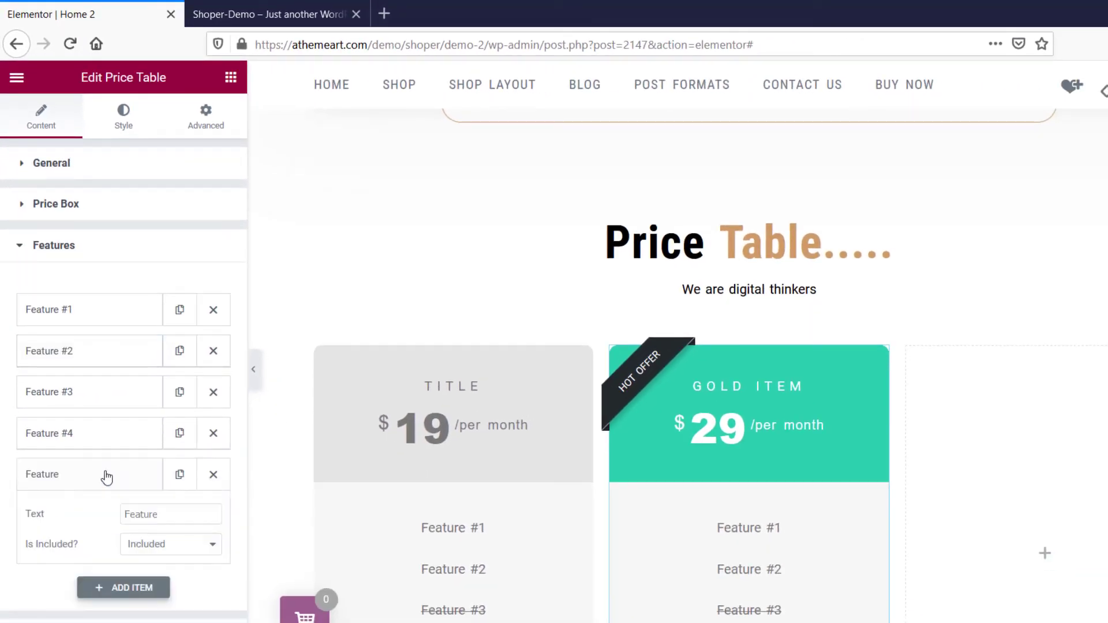
pyautogui.scroll(-1, 140, 512)
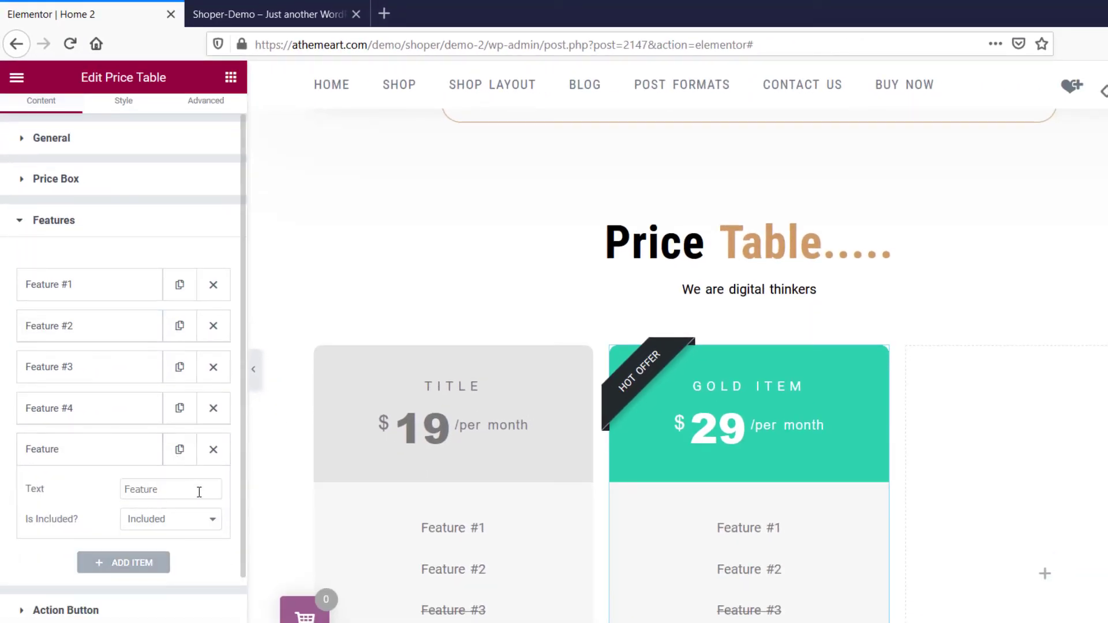
# Delete the extra blank feature from the GOLD ITEM table and rename its first feature "Hello world 1".
pyautogui.click(213, 450)
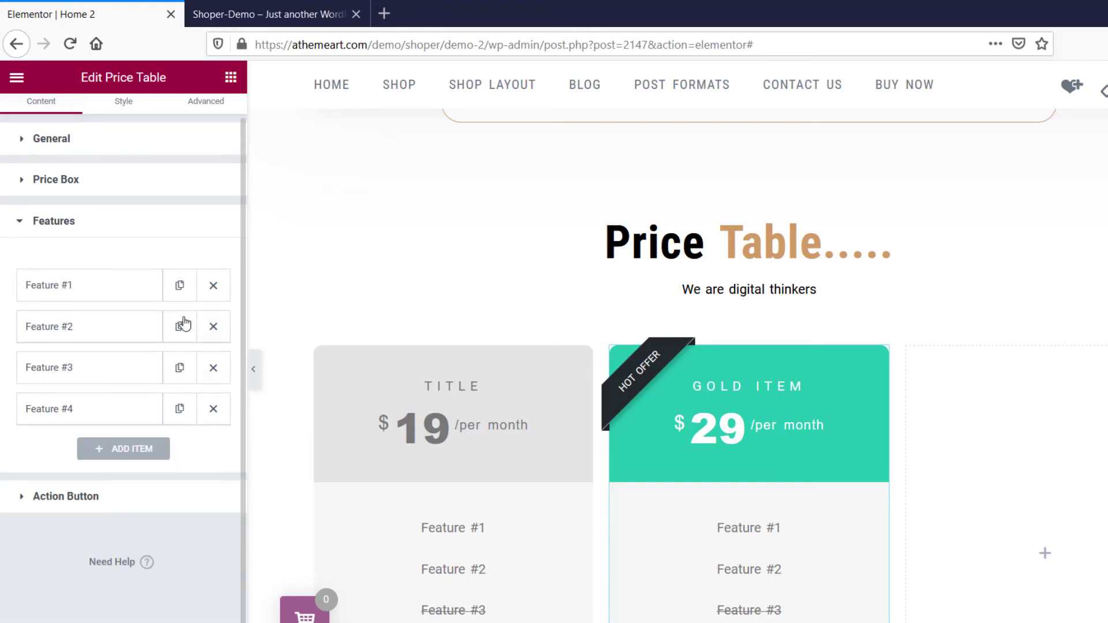
pyautogui.click(123, 291)
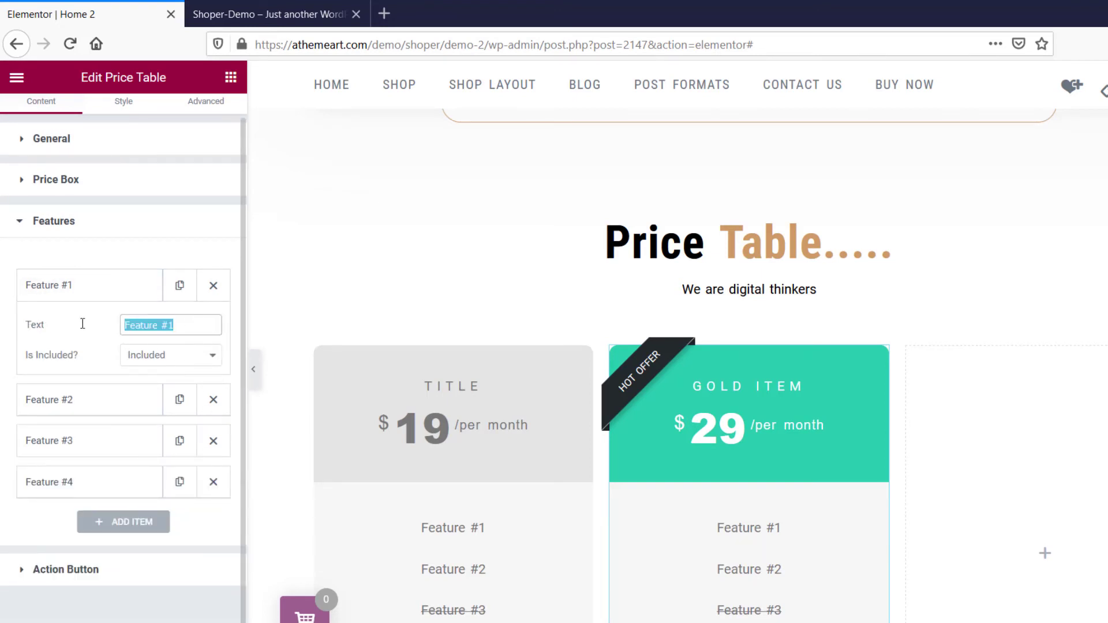
pyautogui.write('Hello world 1')
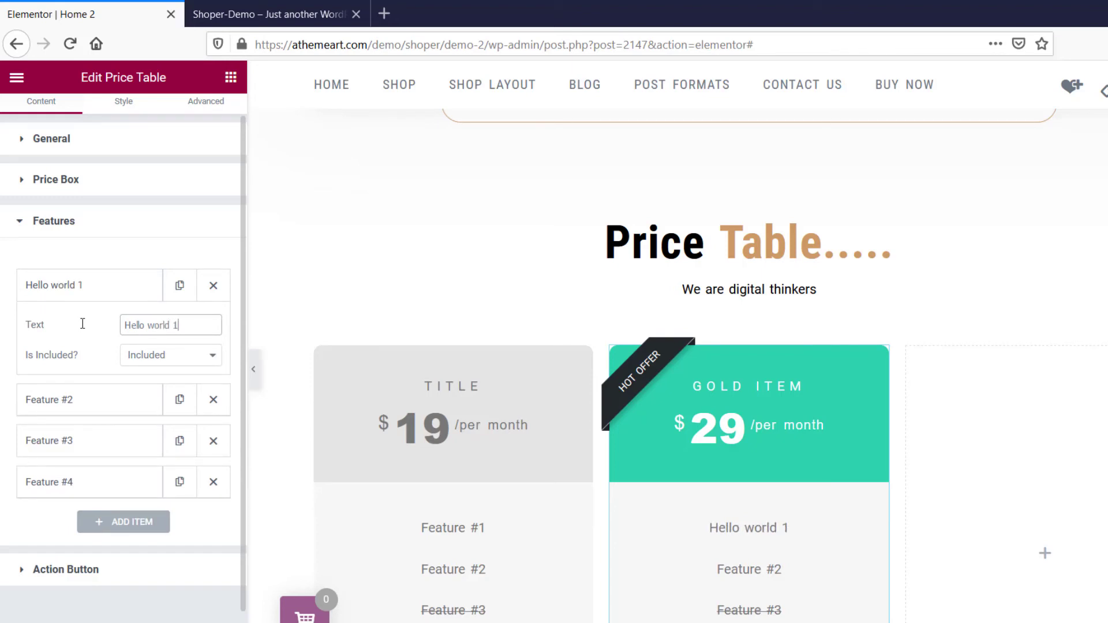
# Try the Excluded option on the GOLD ITEM table's first feature and restore it to Included.
pyautogui.click(155, 359)
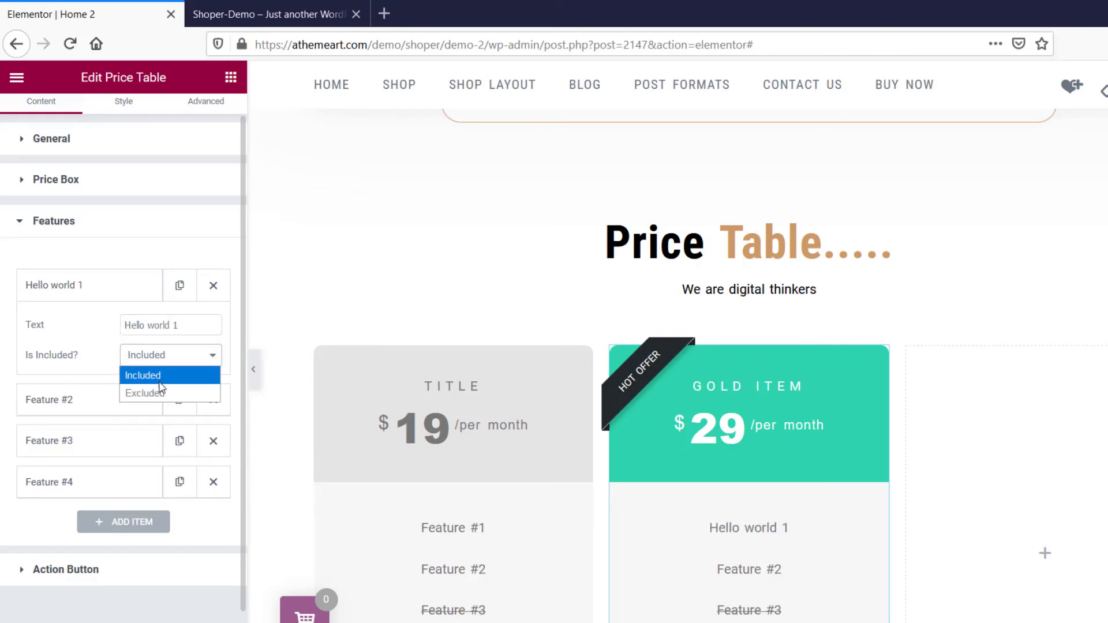
pyautogui.click(160, 387)
pyautogui.click(172, 366)
pyautogui.click(168, 374)
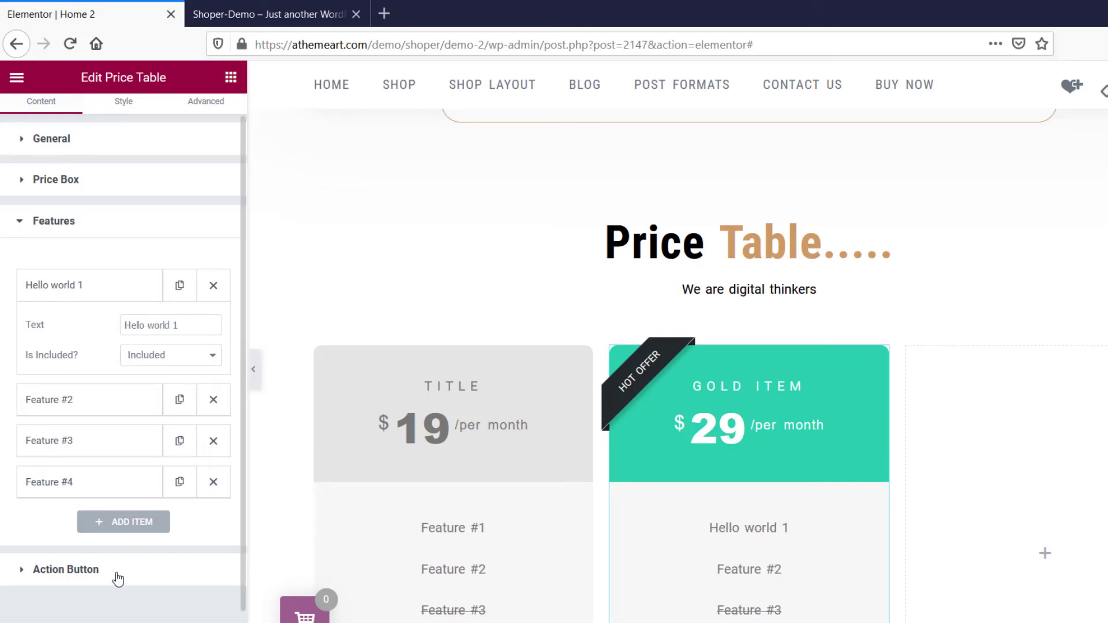
# Set the active header background color of the GOLD ITEM table to near-black #101111.
pyautogui.click(117, 578)
pyautogui.click(133, 131)
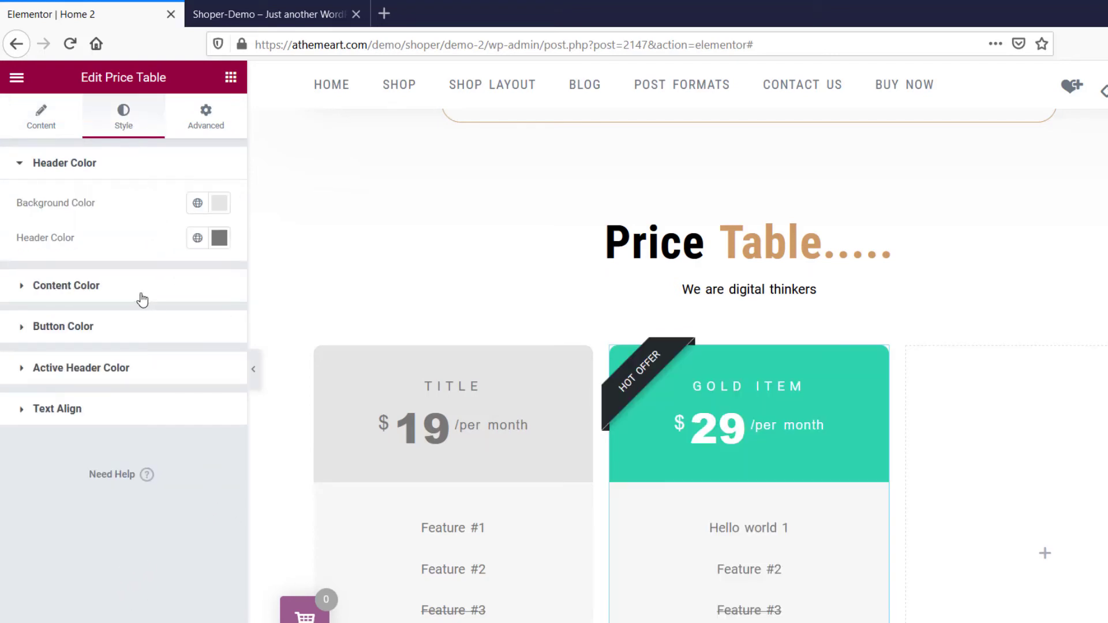
pyautogui.click(128, 380)
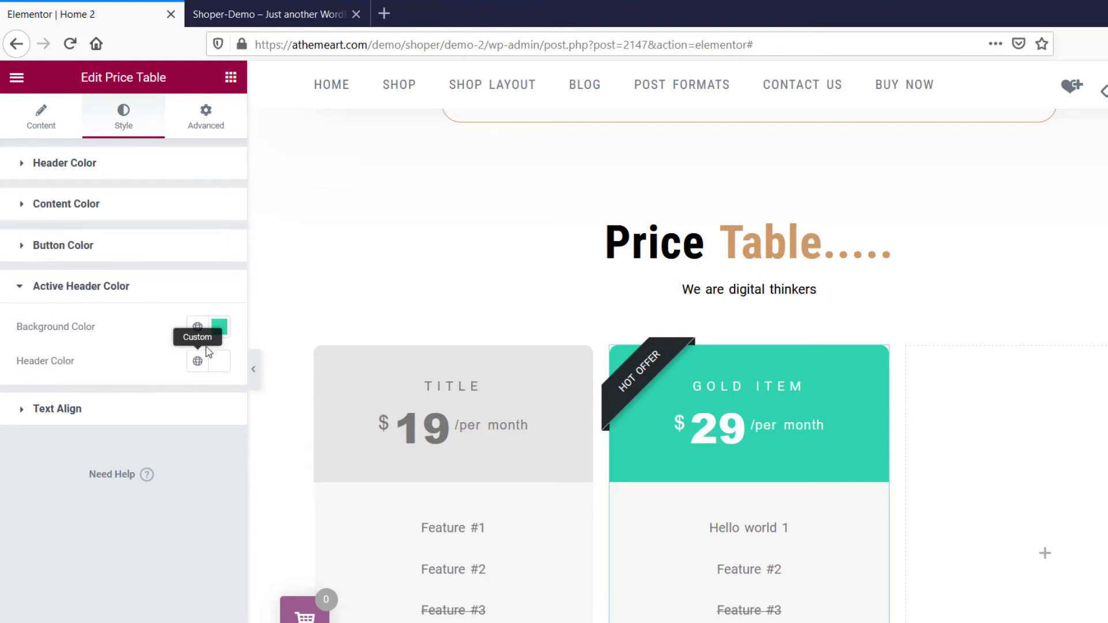
pyautogui.click(219, 326)
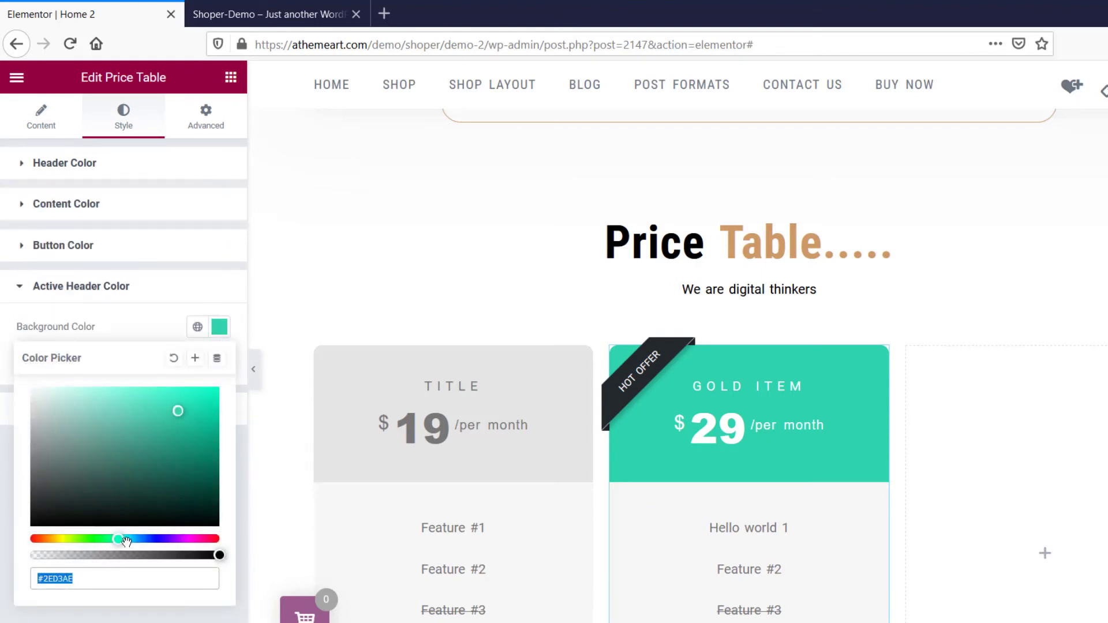
pyautogui.moveTo(110, 499)
pyautogui.mouseDown()
pyautogui.moveTo(35, 420)
pyautogui.moveTo(76, 396)
pyautogui.moveTo(76, 442)
pyautogui.moveTo(45, 517)
pyautogui.mouseUp()
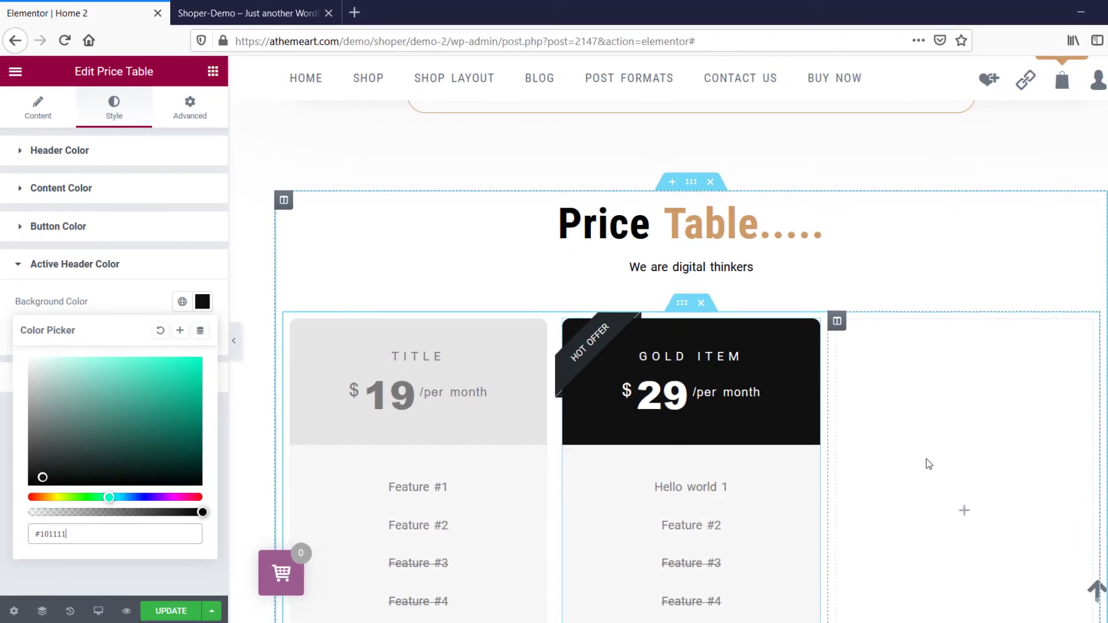
# Insert a Price Table widget in the empty third column of the inner section.
pyautogui.click(964, 511)
pyautogui.scroll(-3, 115, 554)
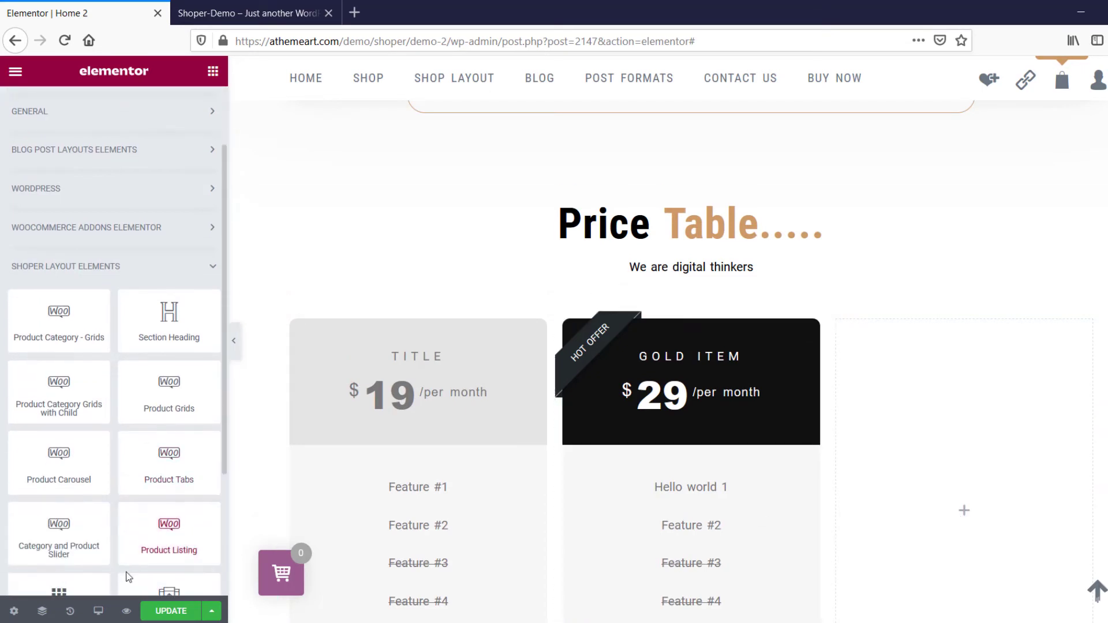
pyautogui.scroll(-2, 74, 532)
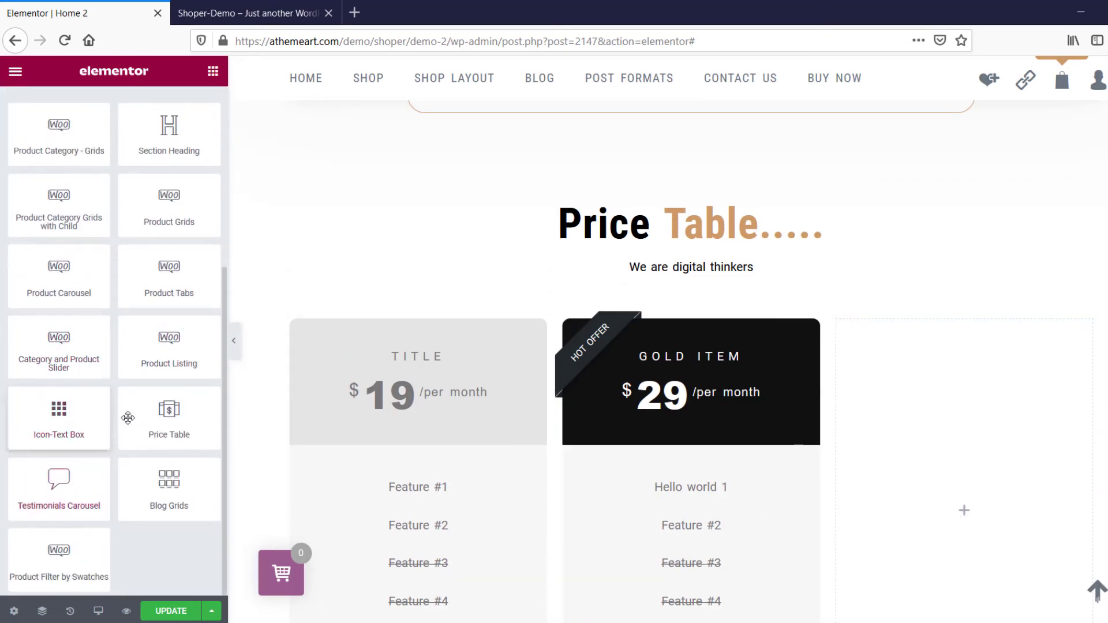
pyautogui.moveTo(169, 411); pyautogui.dragTo(936, 486)
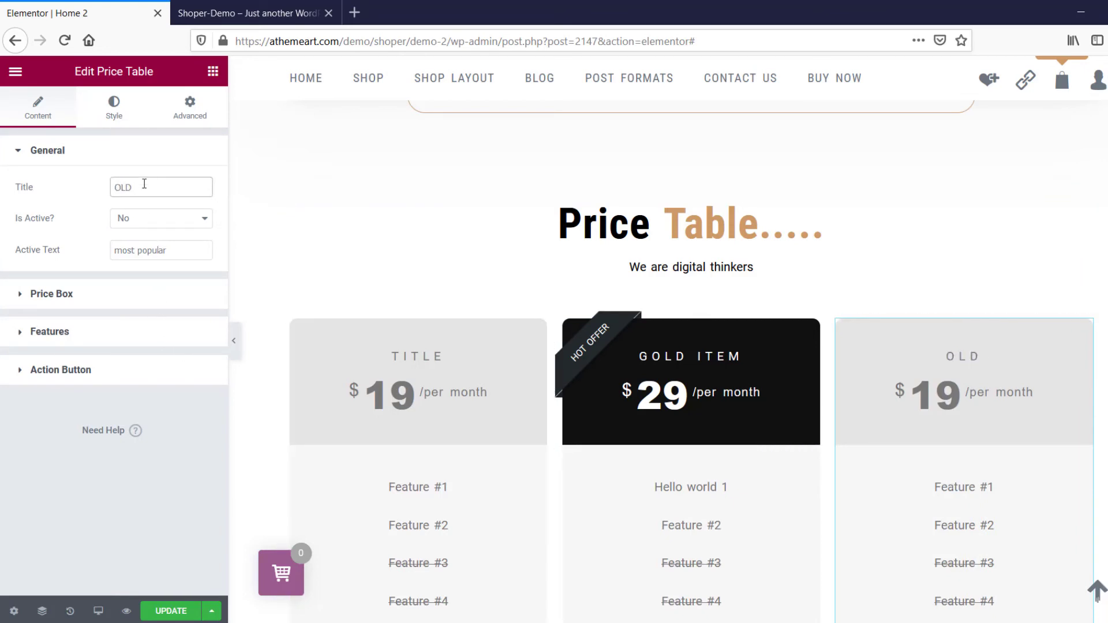
# Title the third price table "OLD ITEM" and set its price value to 1000.
pyautogui.click(144, 184)
pyautogui.write('OLD ITEM')
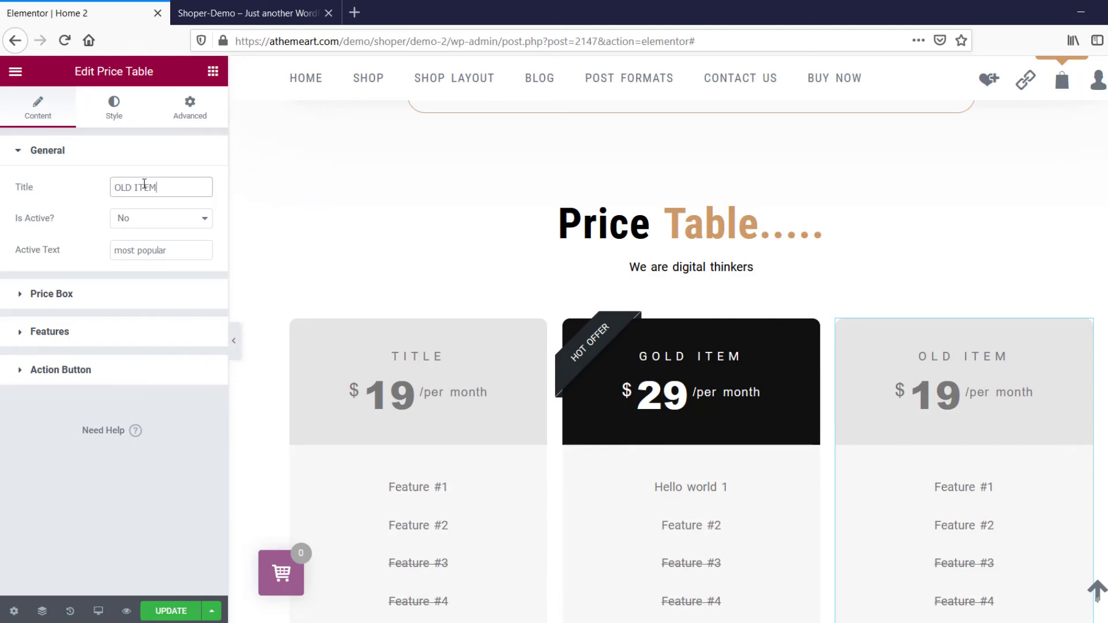
pyautogui.click(64, 296)
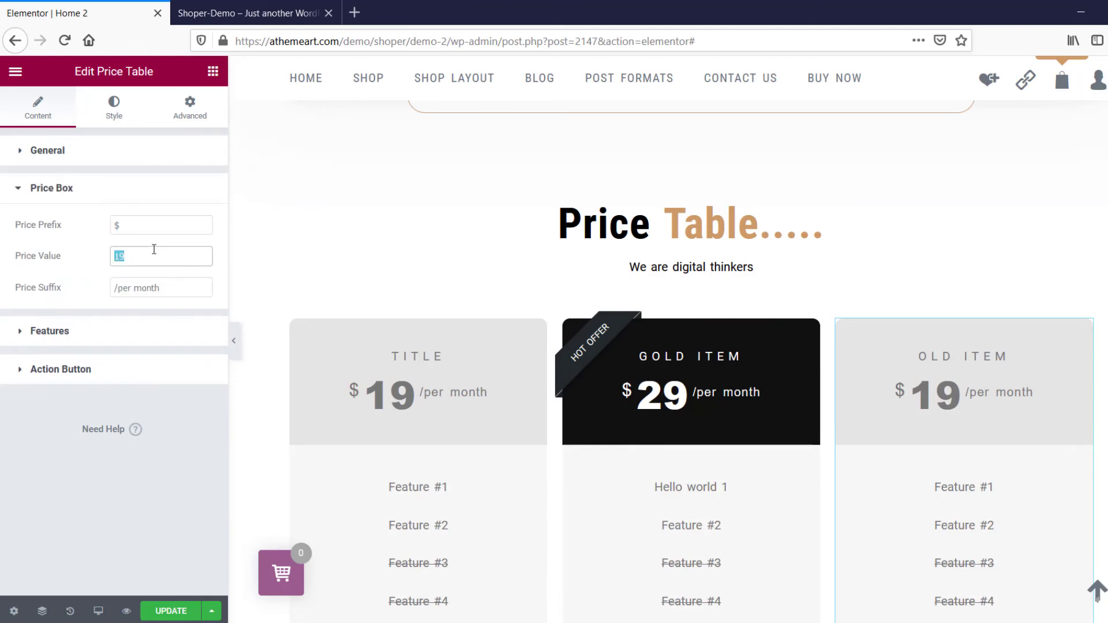
pyautogui.write('1000')
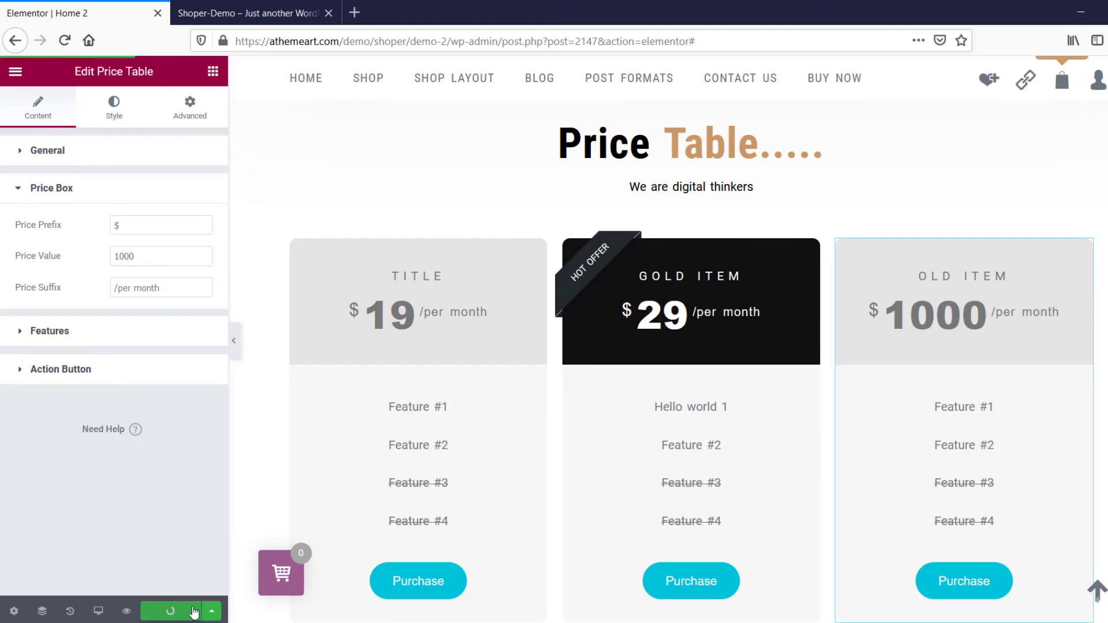
# Add a single-column section below the price tables with top and bottom margins of 50 px.
pyautogui.scroll(-5, 556, 476)
pyautogui.click(661, 425)
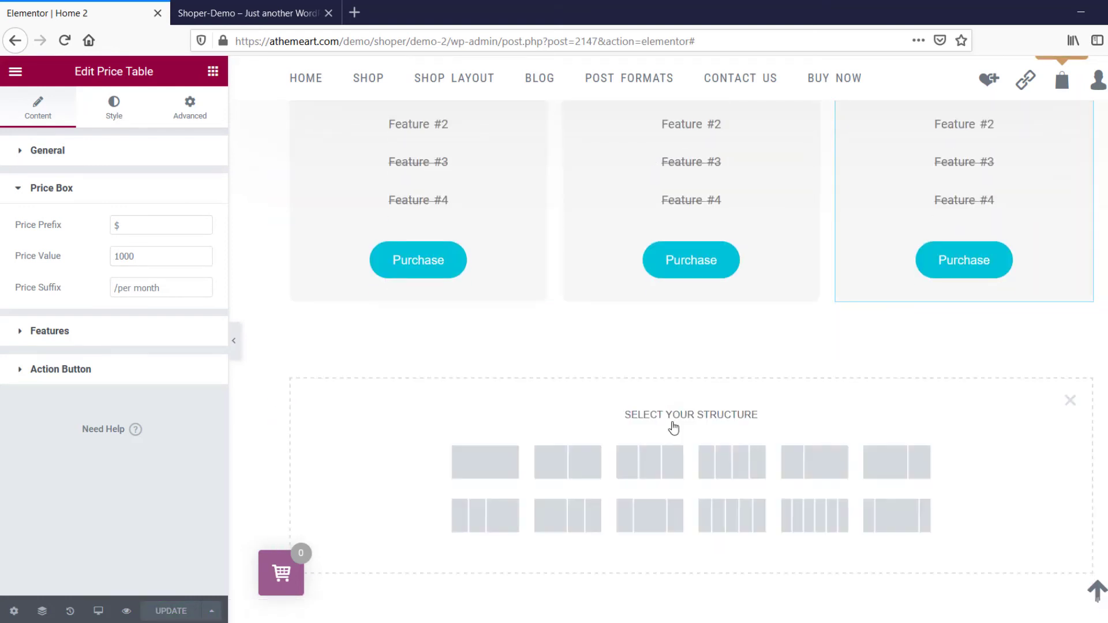
pyautogui.click(473, 482)
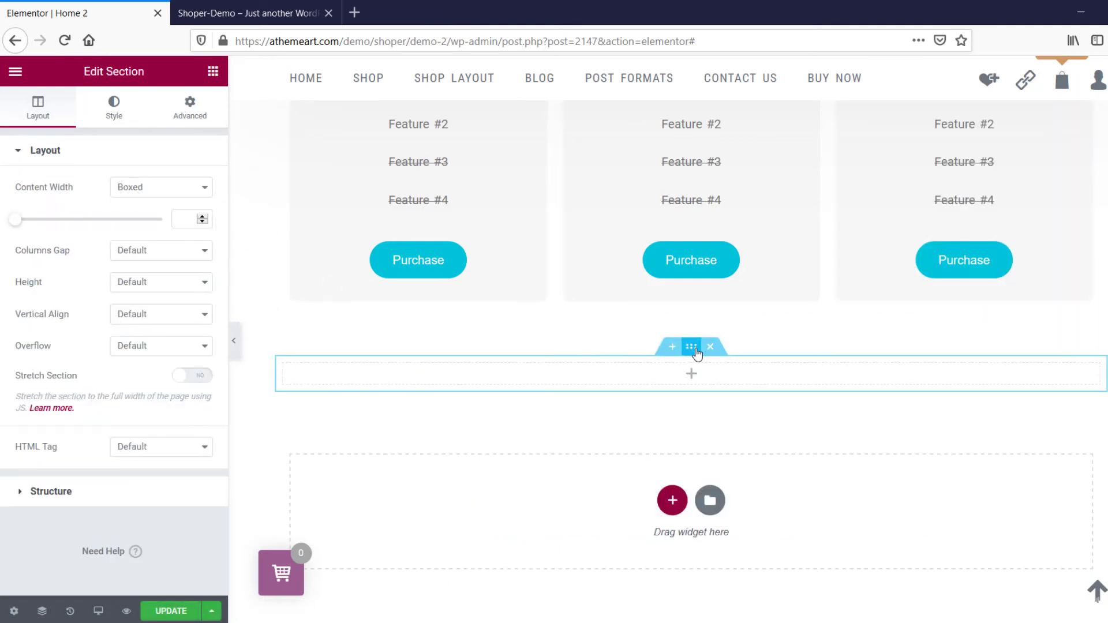
pyautogui.moveTo(696, 353)
pyautogui.click(189, 110)
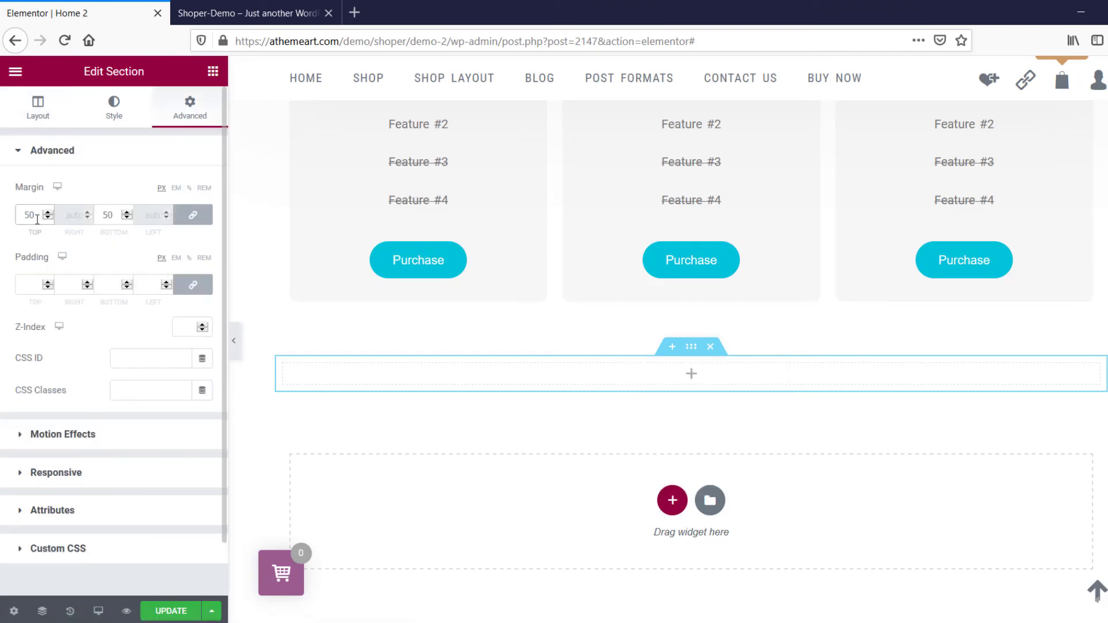
# Insert a Section Heading widget in the new section and title it "Form our blog".
pyautogui.click(692, 380)
pyautogui.scroll(-1, 153, 448)
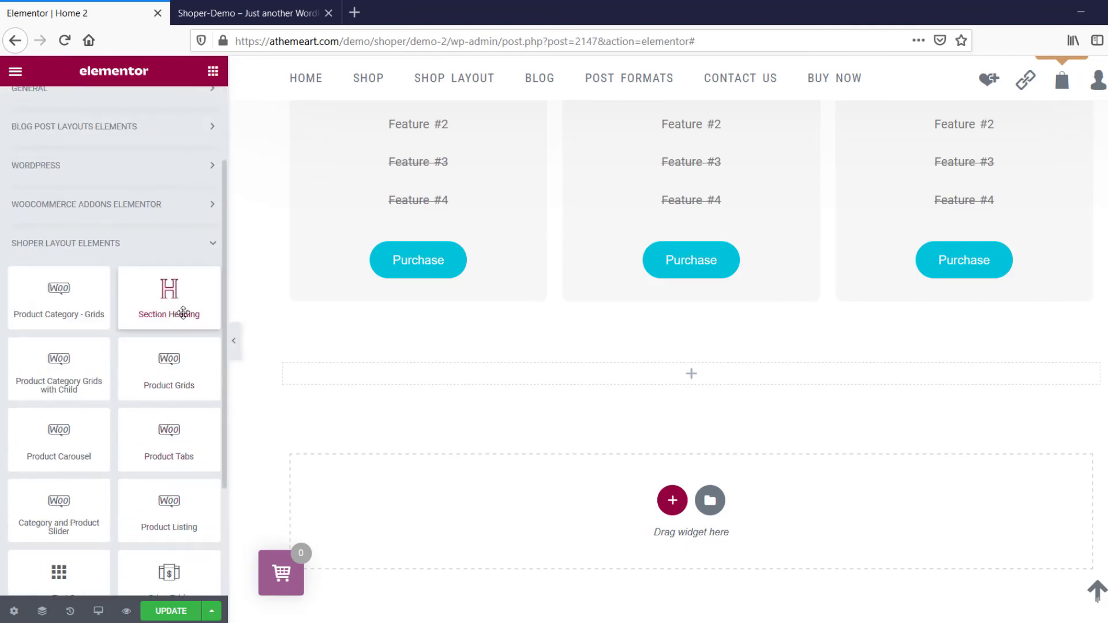
pyautogui.moveTo(183, 312); pyautogui.dragTo(722, 378)
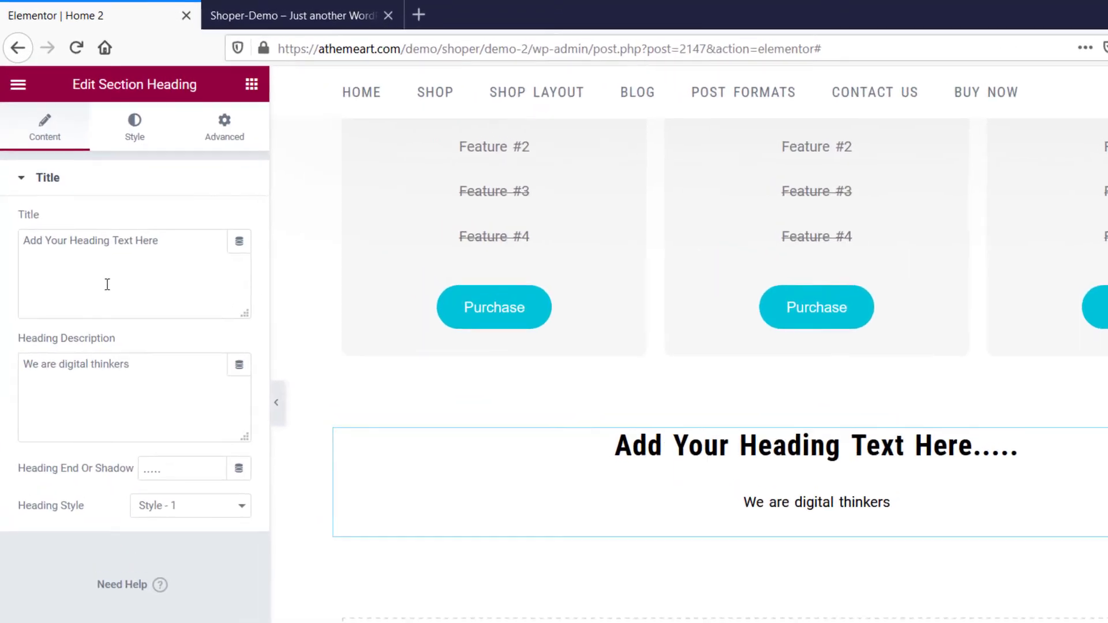
pyautogui.tripleClick(127, 245)
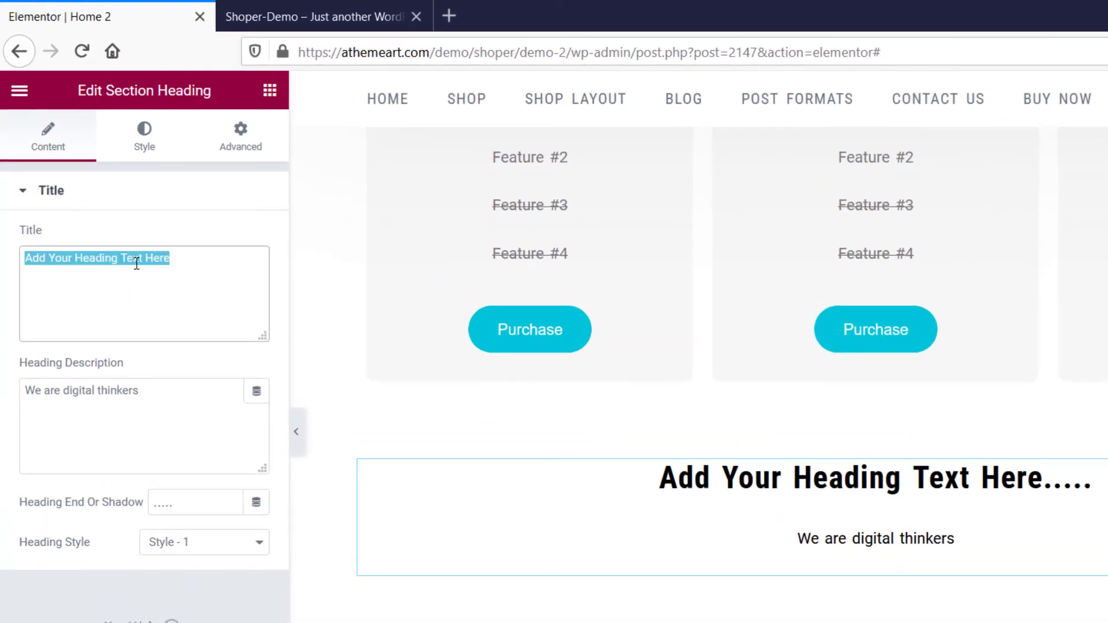
pyautogui.write('F')
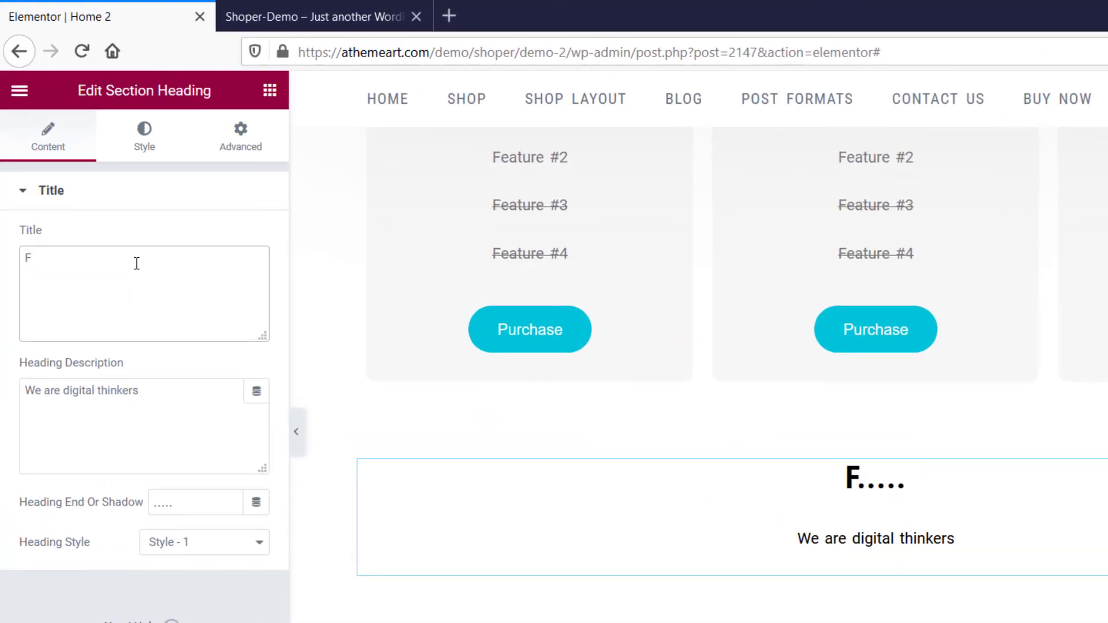
pyautogui.write('orm our ')
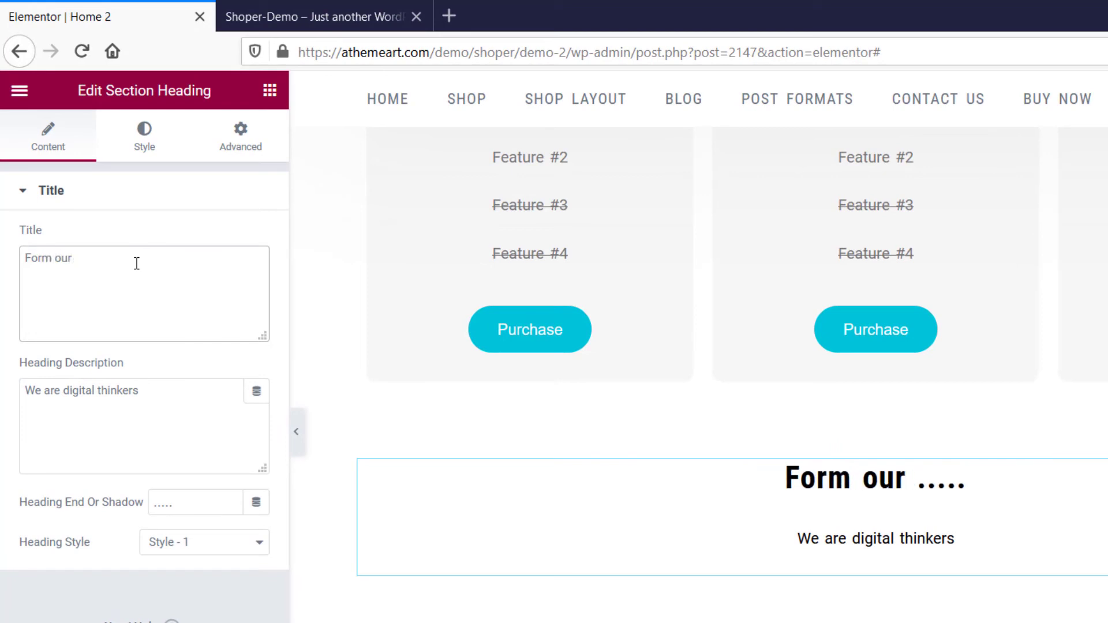
pyautogui.write('blog')
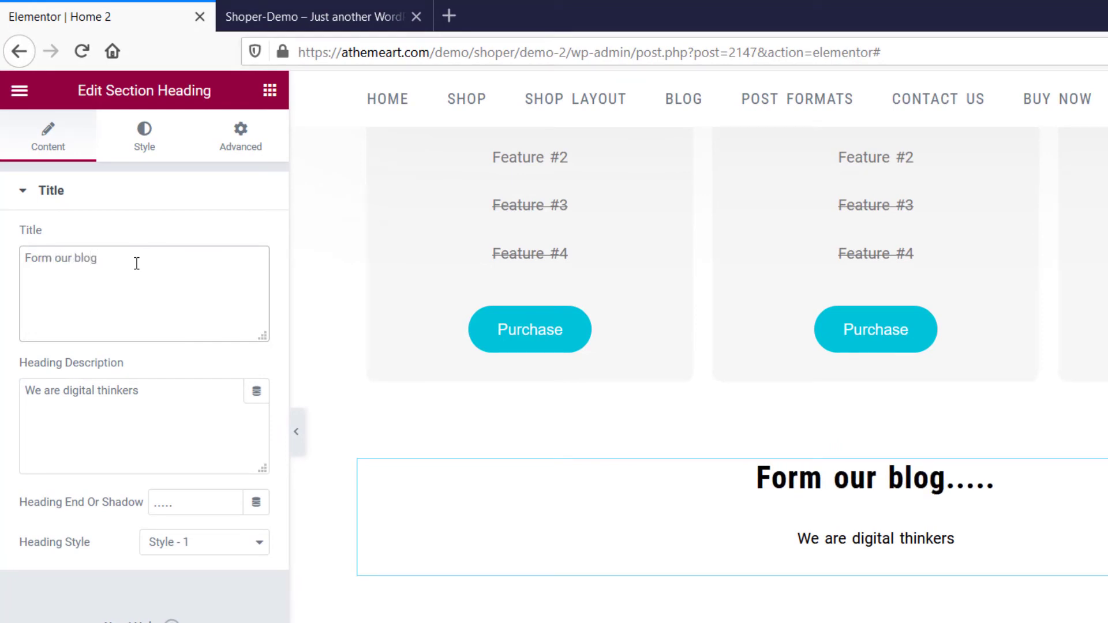
# Set the blog heading's spacing to 10 and its heading style to Medium.
pyautogui.click(148, 151)
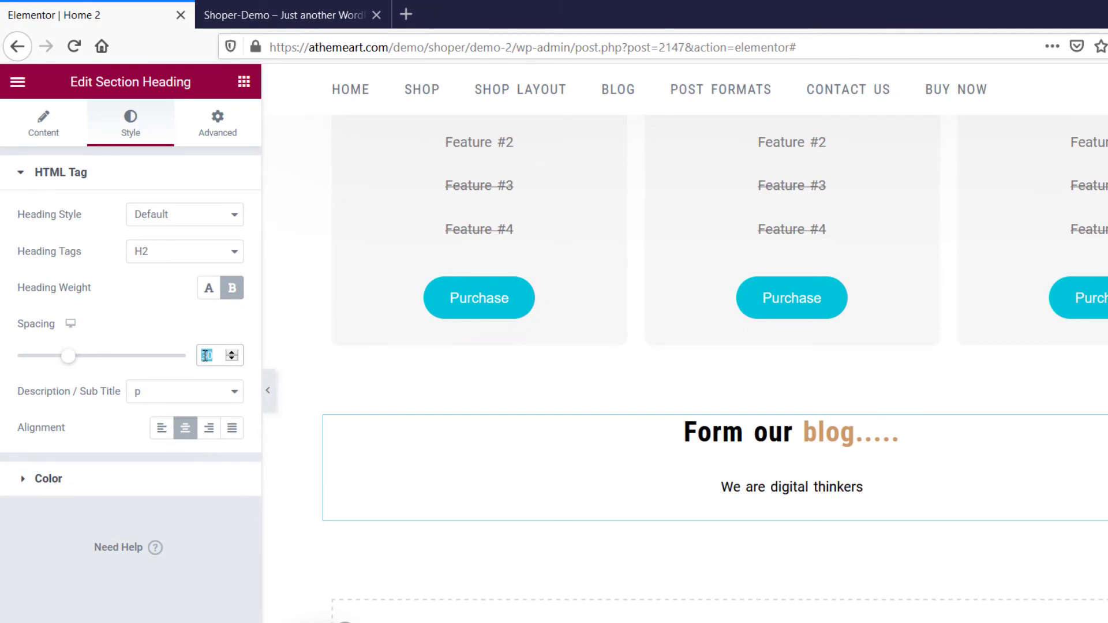
pyautogui.write('0')
pyautogui.click(224, 218)
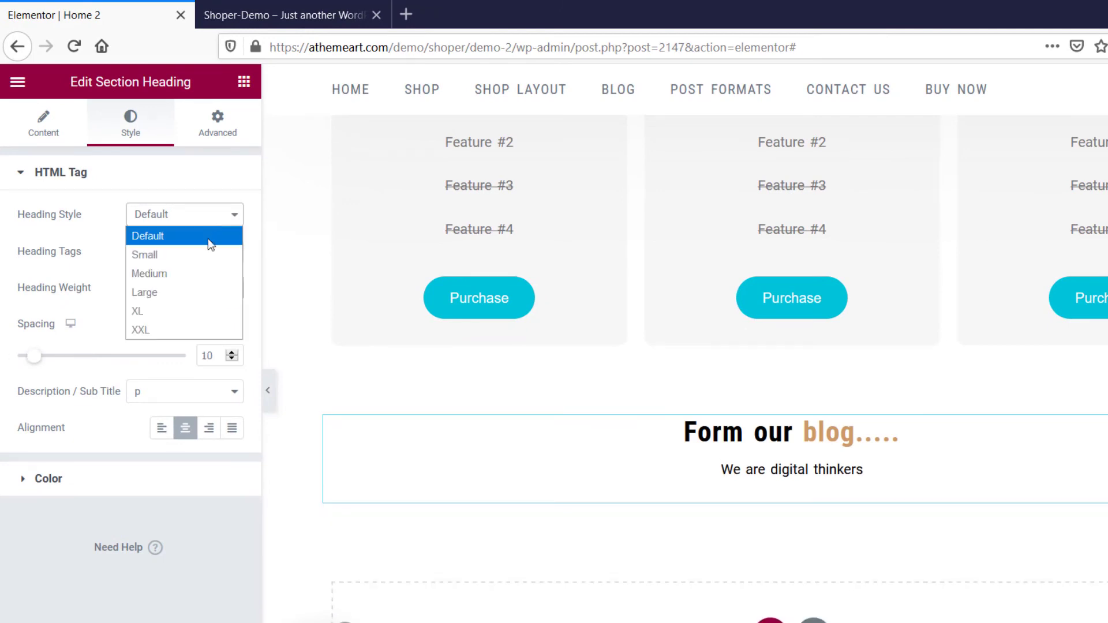
pyautogui.click(206, 269)
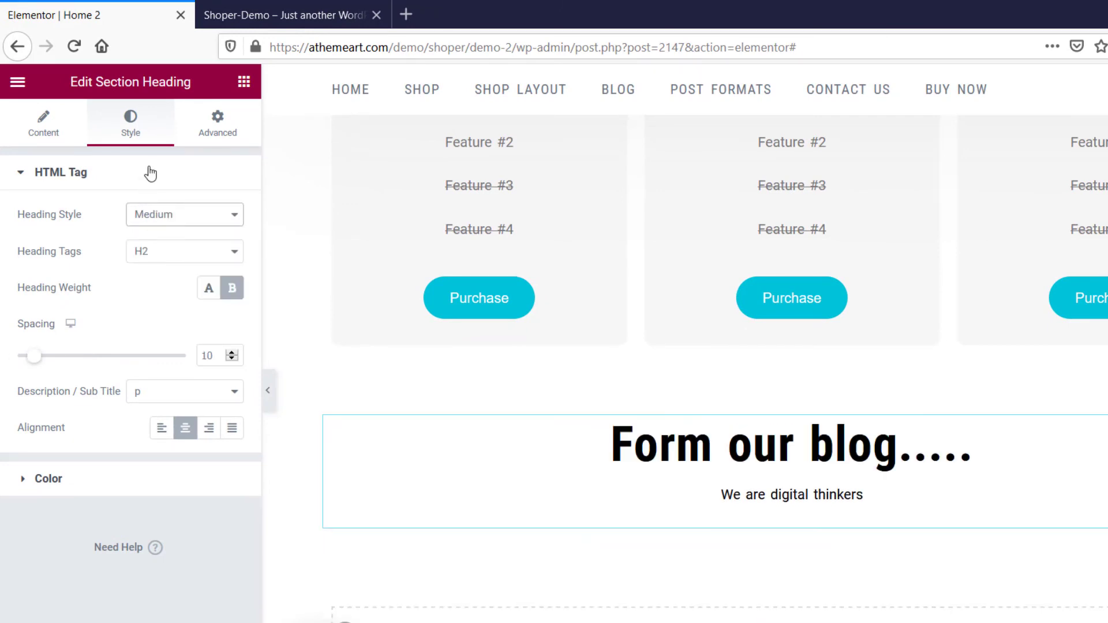
# Insert a Blog Grids widget below the "Form our blog" heading and hide its post excerpt.
pyautogui.click(243, 82)
pyautogui.scroll(-6, 141, 508)
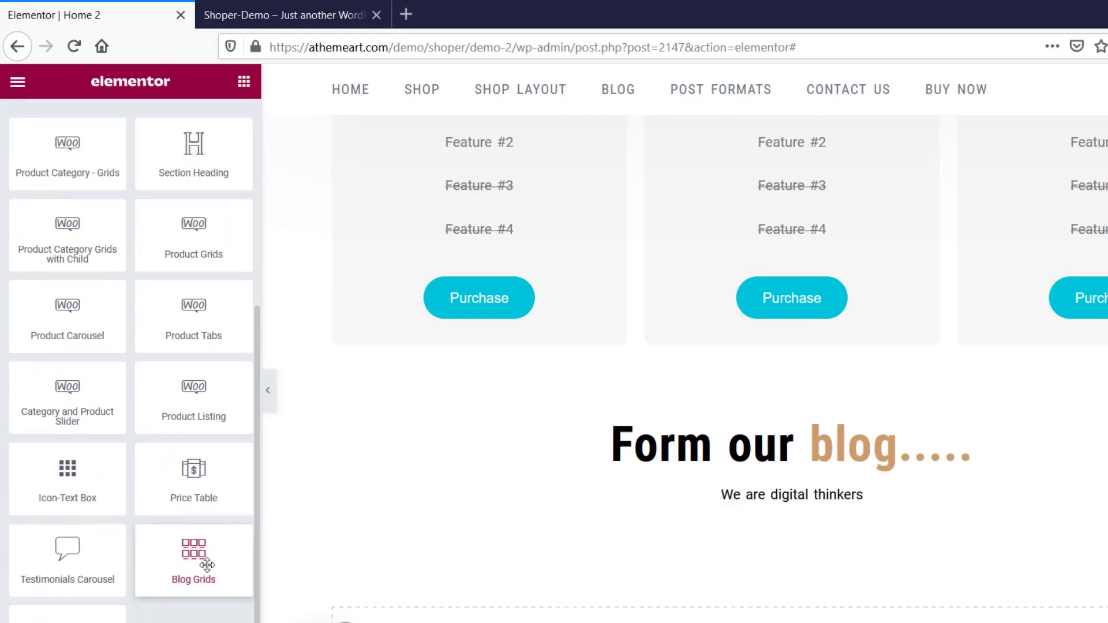
pyautogui.moveTo(207, 568); pyautogui.dragTo(802, 512)
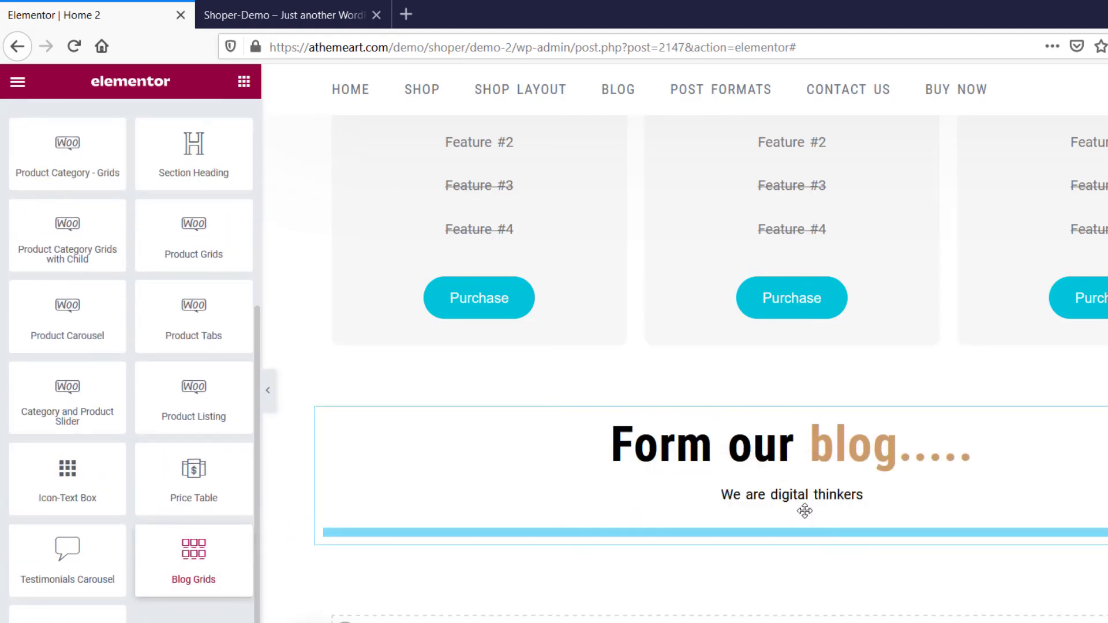
pyautogui.click(203, 248)
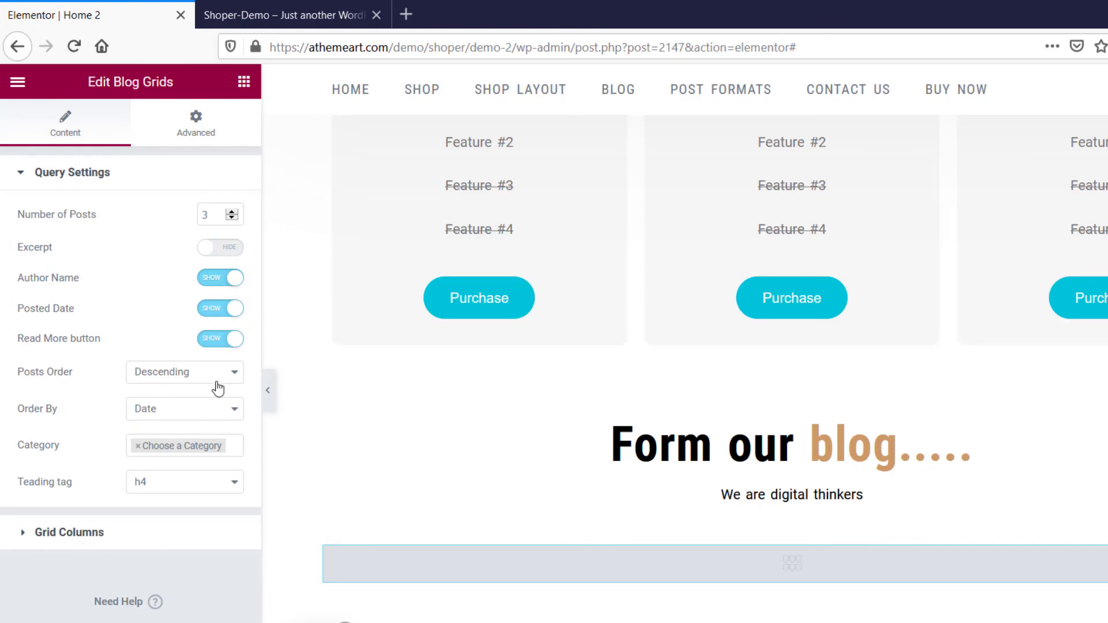
# Set the Blog Grids desktop layout to Columns 3 and update the page.
pyautogui.click(179, 532)
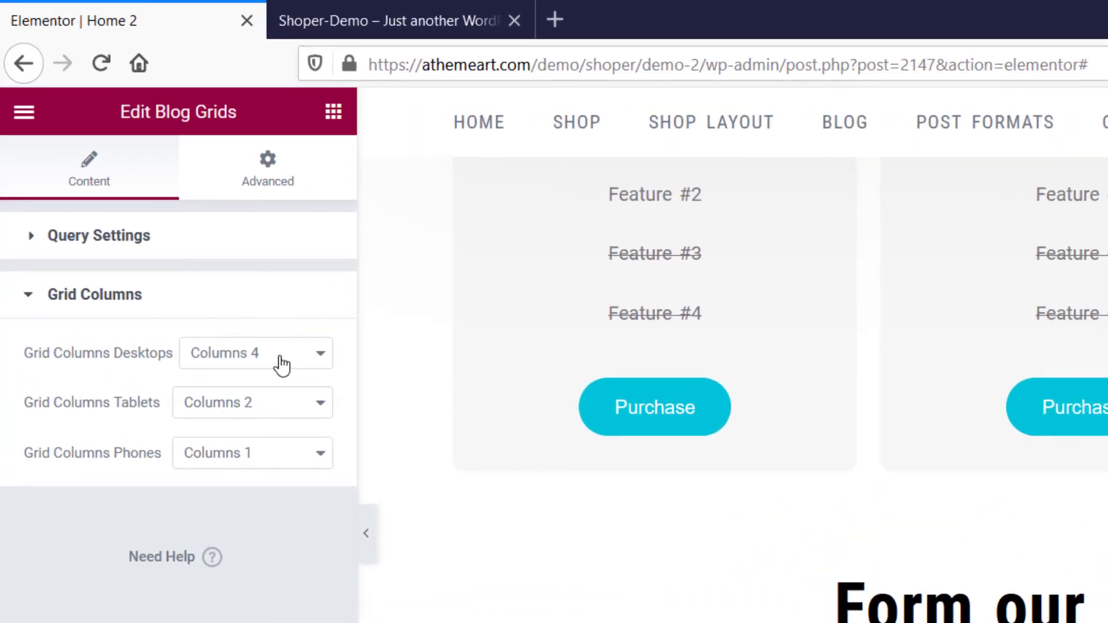
pyautogui.click(199, 259)
pyautogui.click(205, 309)
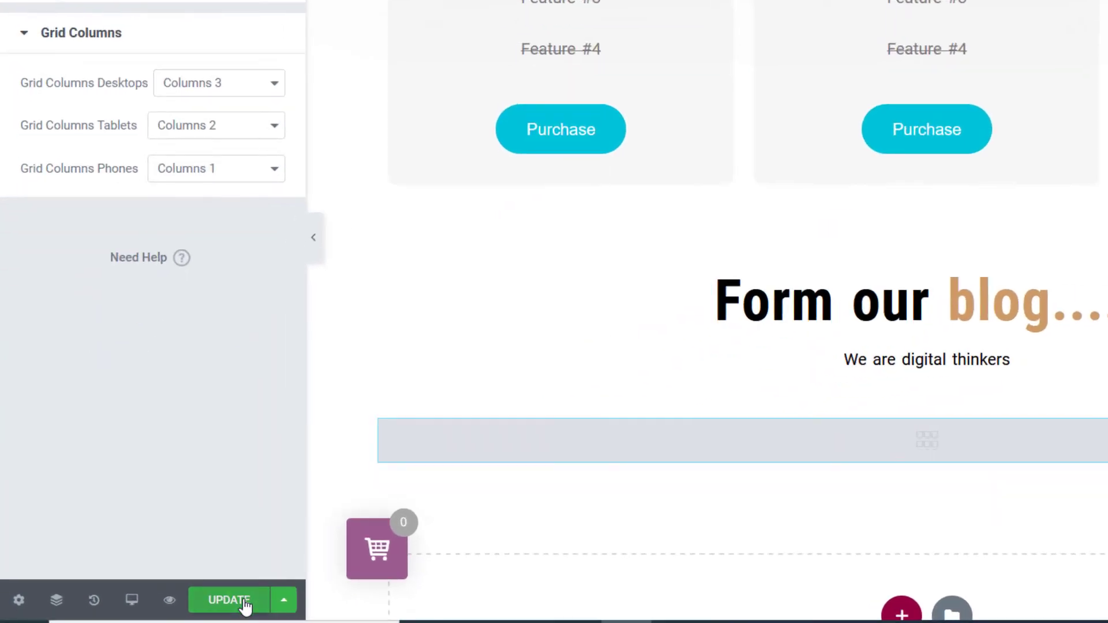
pyautogui.click(246, 602)
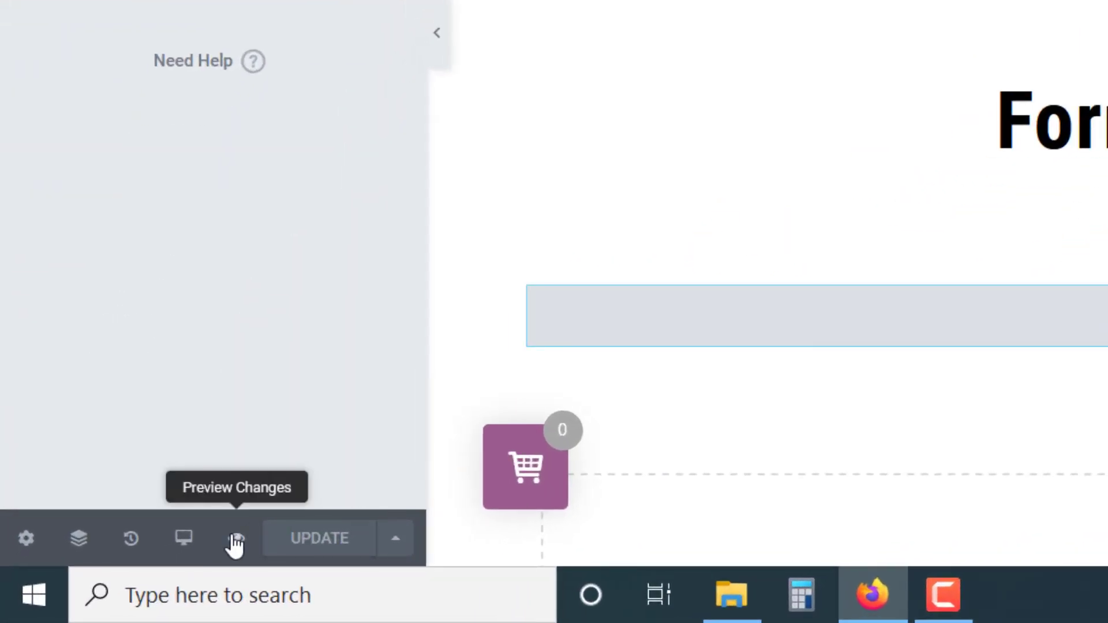
# Preview the Home 2 page and check its New Arrivals product tabs (Gift Corners, Men, Woomen) and the sections down to the blog grid.
pyautogui.click(237, 540)
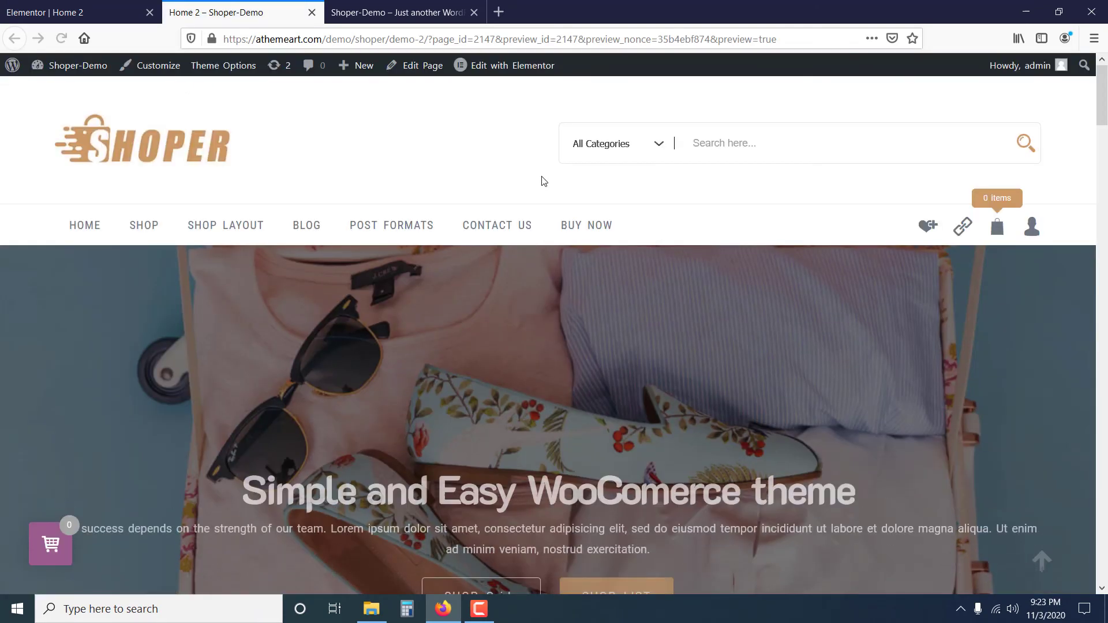
pyautogui.scroll(-10, 542, 181)
pyautogui.scroll(-4, 717, 270)
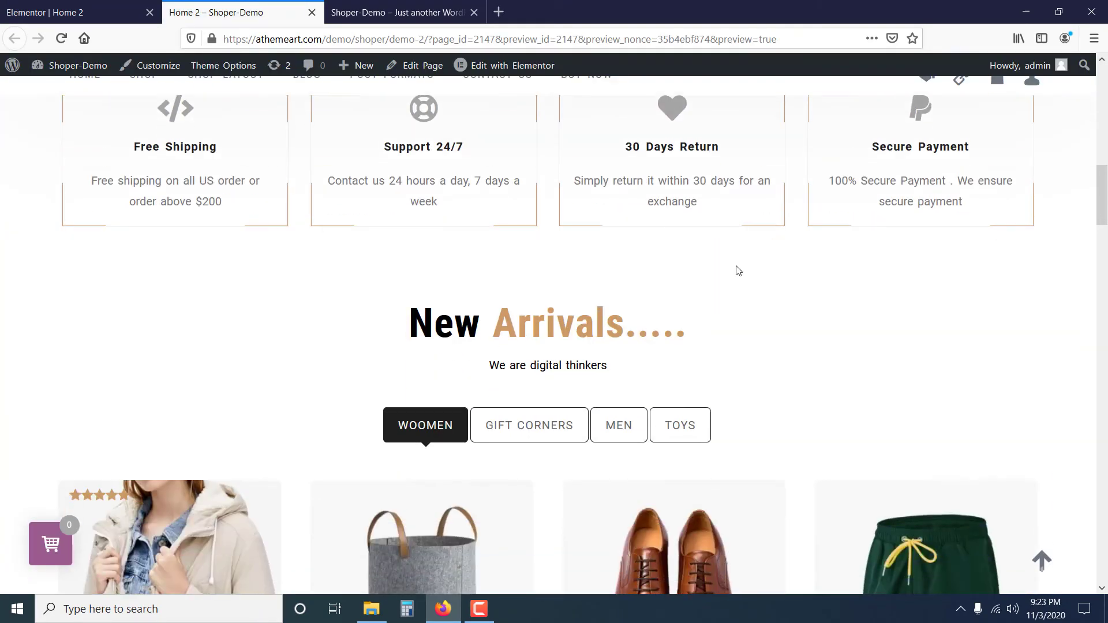
pyautogui.click(540, 205)
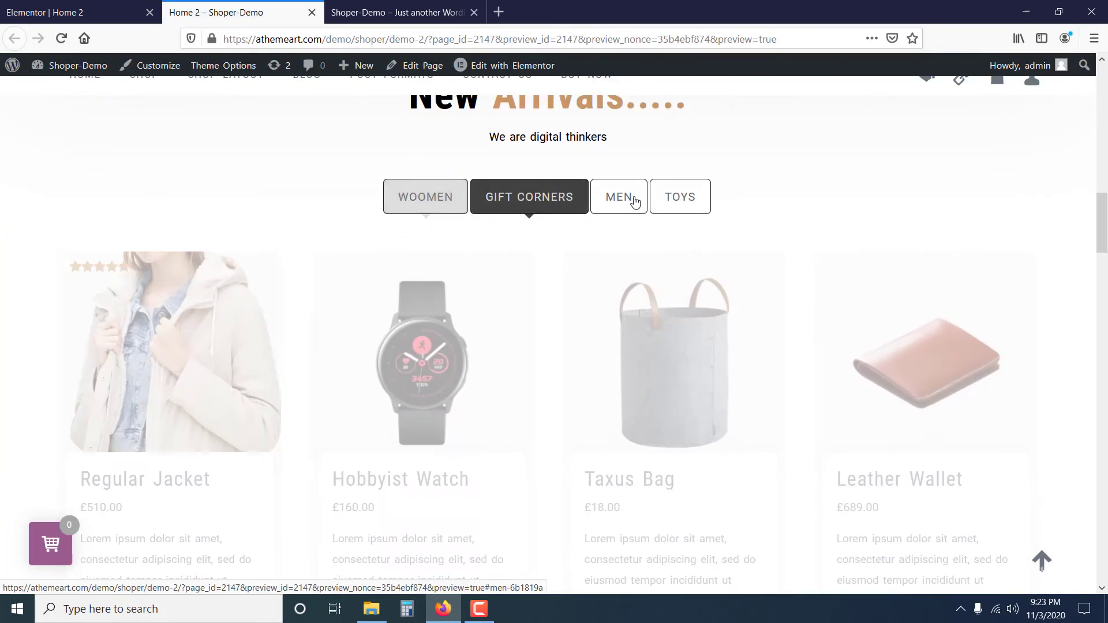
pyautogui.click(635, 198)
pyautogui.click(417, 202)
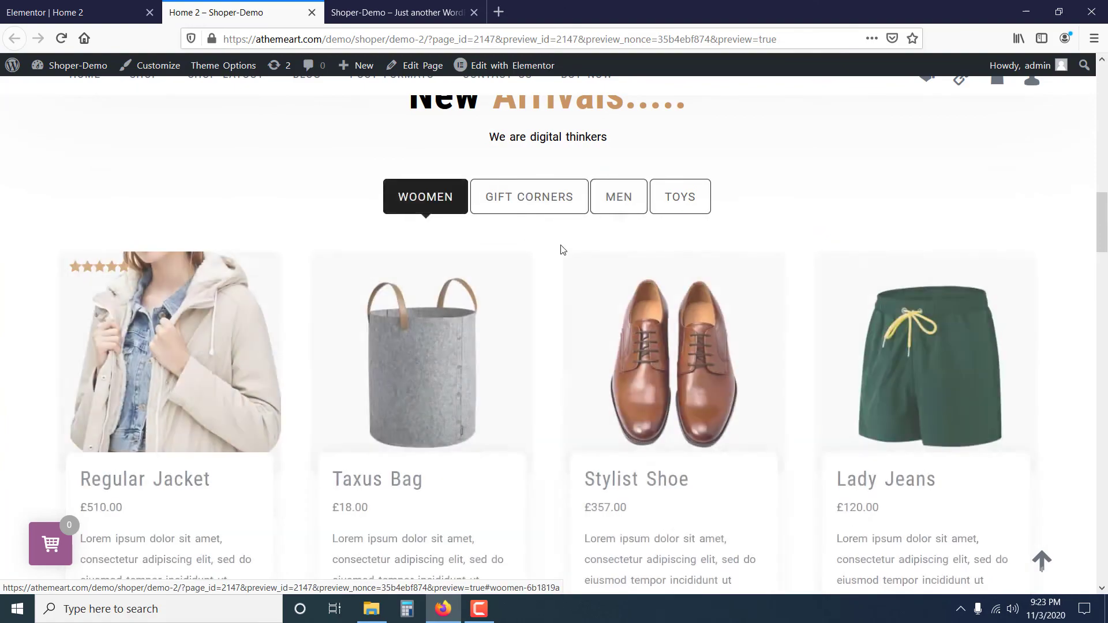
pyautogui.scroll(-15, 574, 274)
pyautogui.scroll(-14, 656, 292)
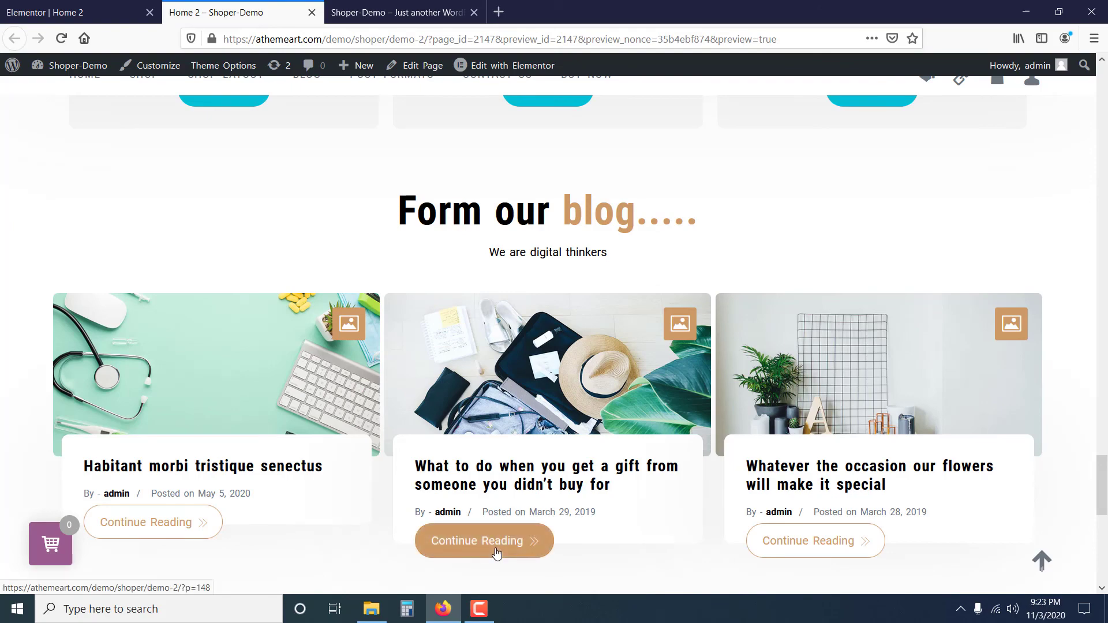
# Open the blog post "What to do when you get a gift from someone you didn't buy for" from the grid and look through it.
pyautogui.click(502, 545)
pyautogui.scroll(-2, 518, 439)
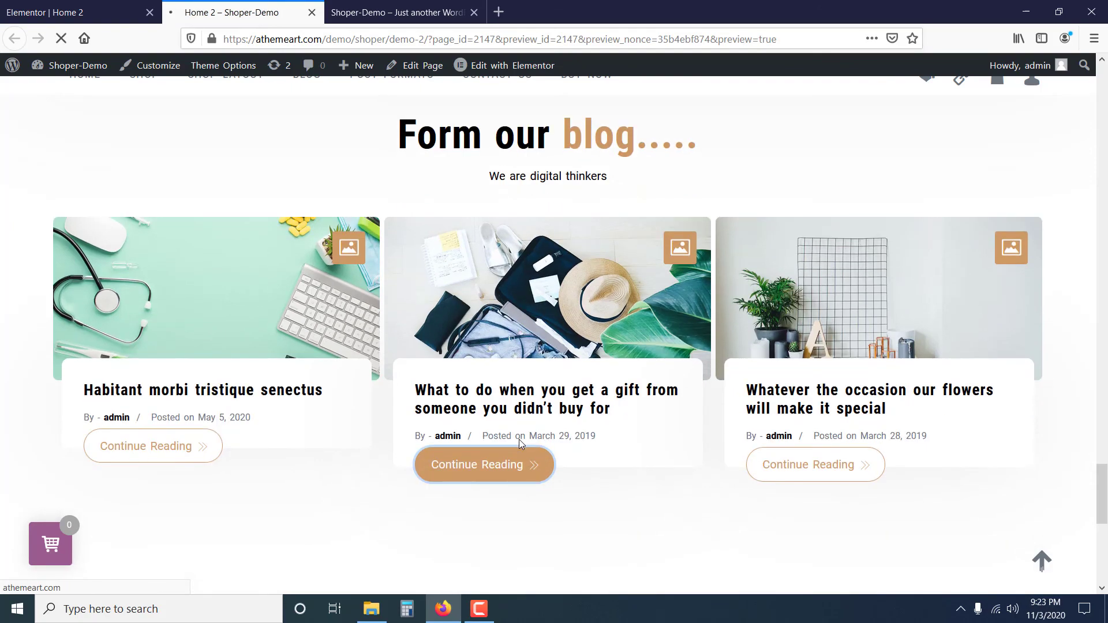
pyautogui.scroll(-10, 518, 438)
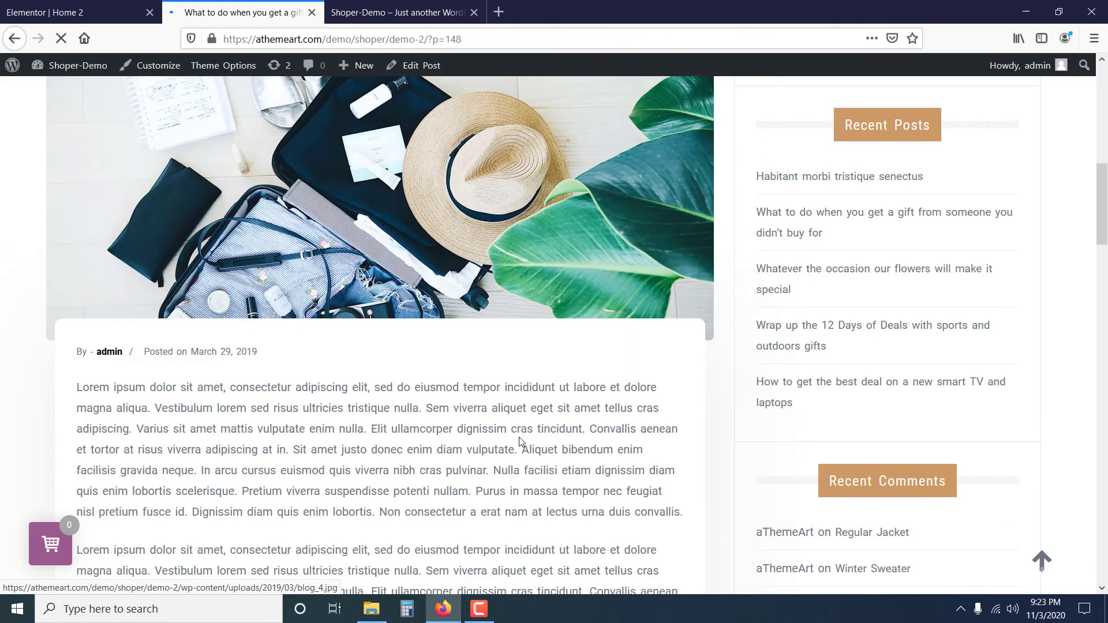
pyautogui.scroll(-16, 519, 442)
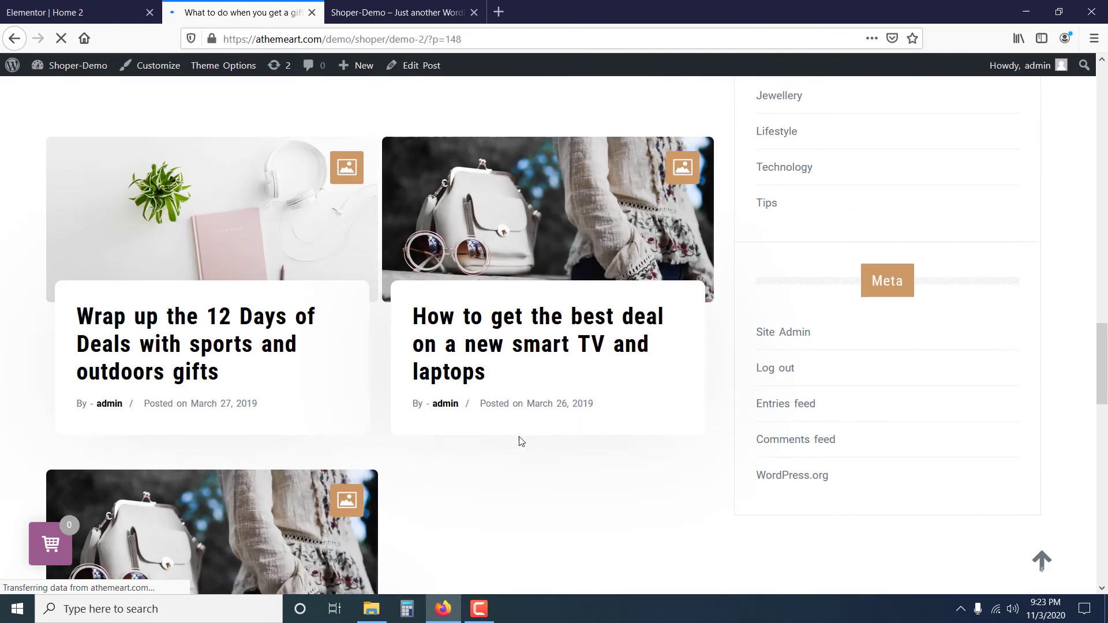
pyautogui.scroll(-10, 521, 441)
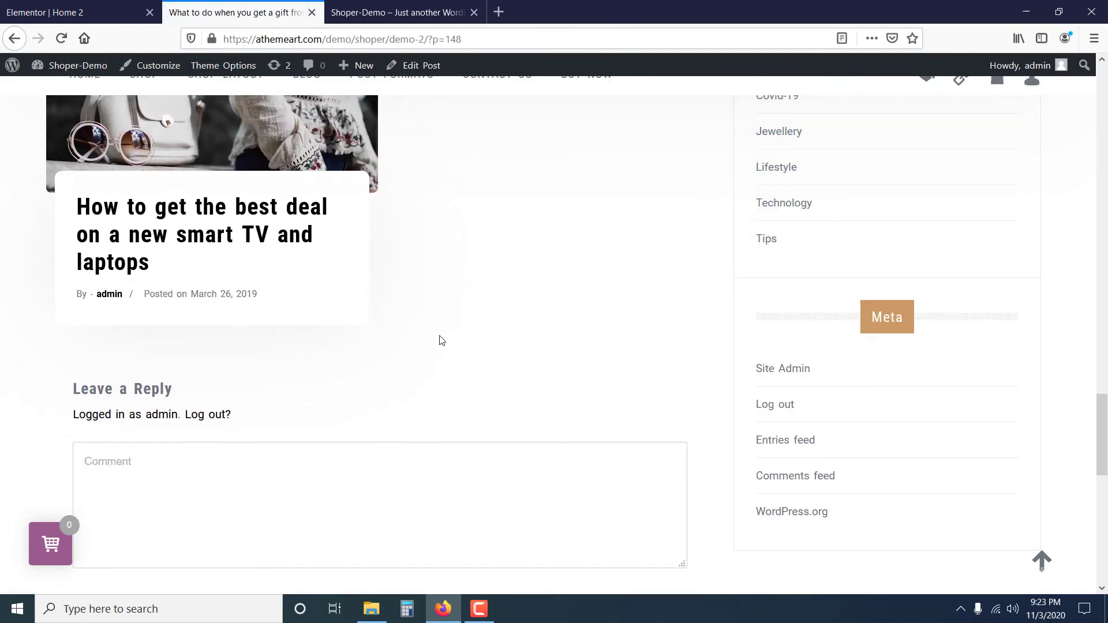
# Return to the Home 2 page editor, exit Elementor to the WordPress dashboard and go to the list of all pages.
pyautogui.click(92, 13)
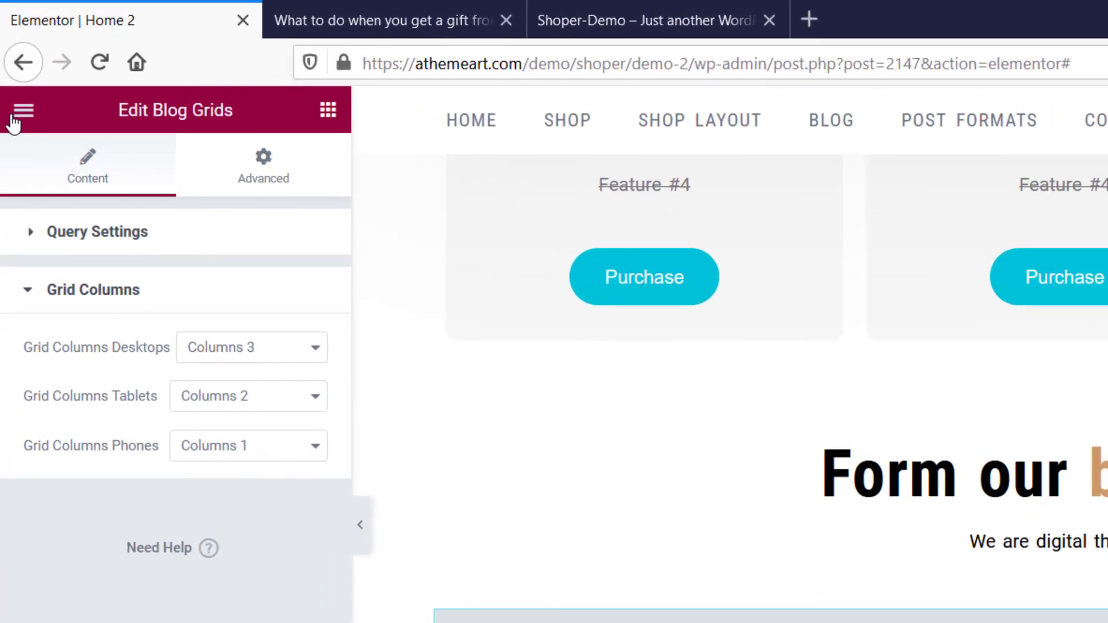
pyautogui.click(11, 86)
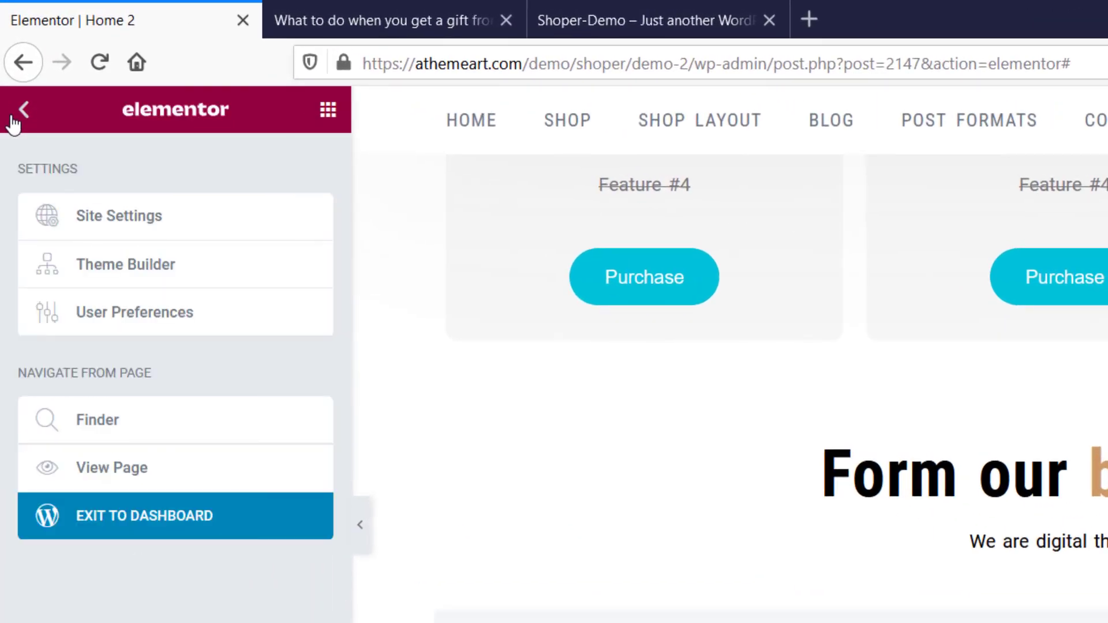
pyautogui.click(185, 523)
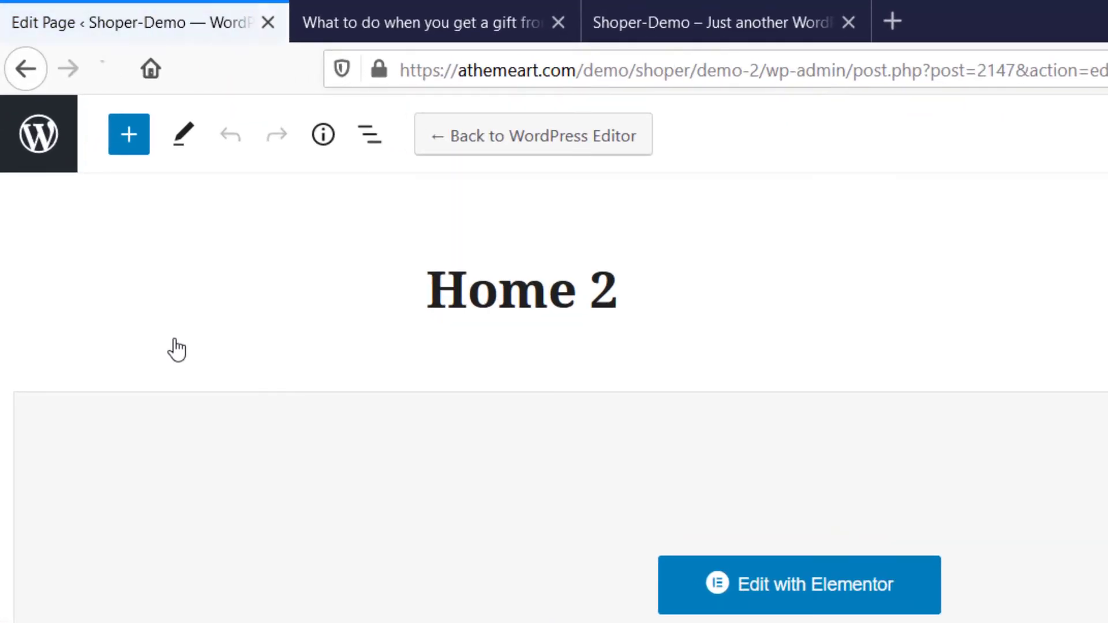
pyautogui.click(39, 134)
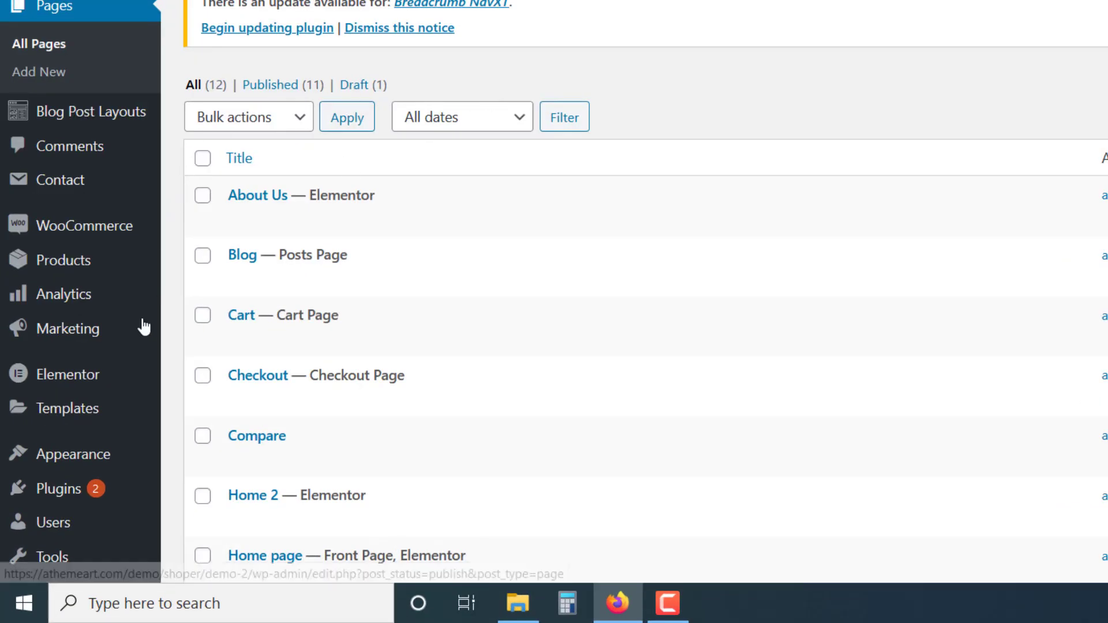
# In the Reading settings, set the static homepage to Home 2 with Blog as the posts page, and save the changes.
pyautogui.scroll(-5, 112, 461)
pyautogui.moveTo(17, 441)
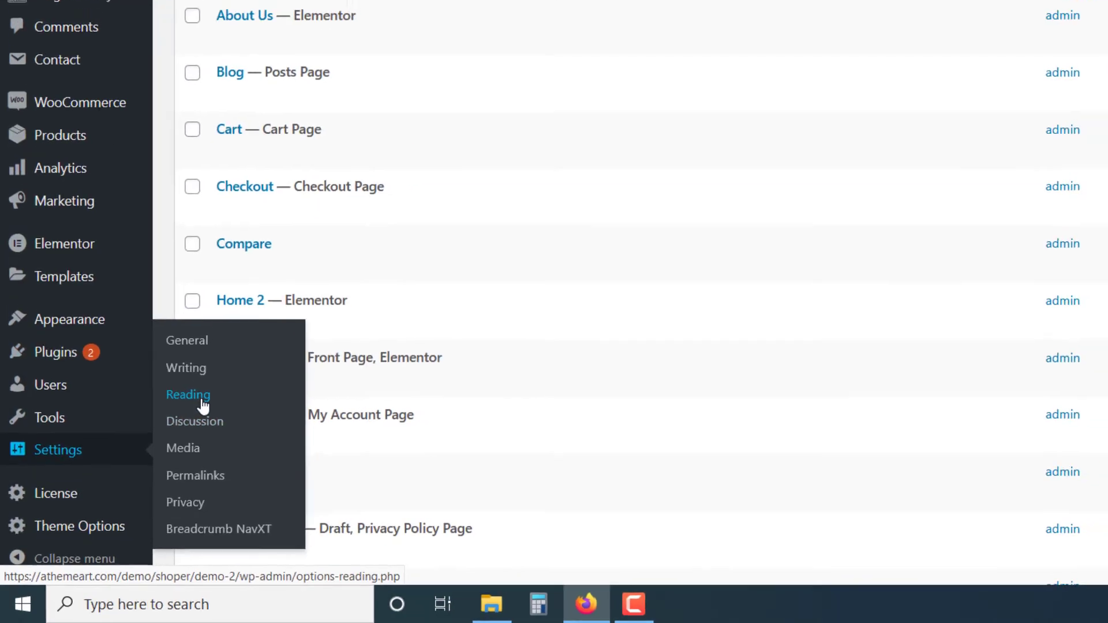
pyautogui.click(200, 382)
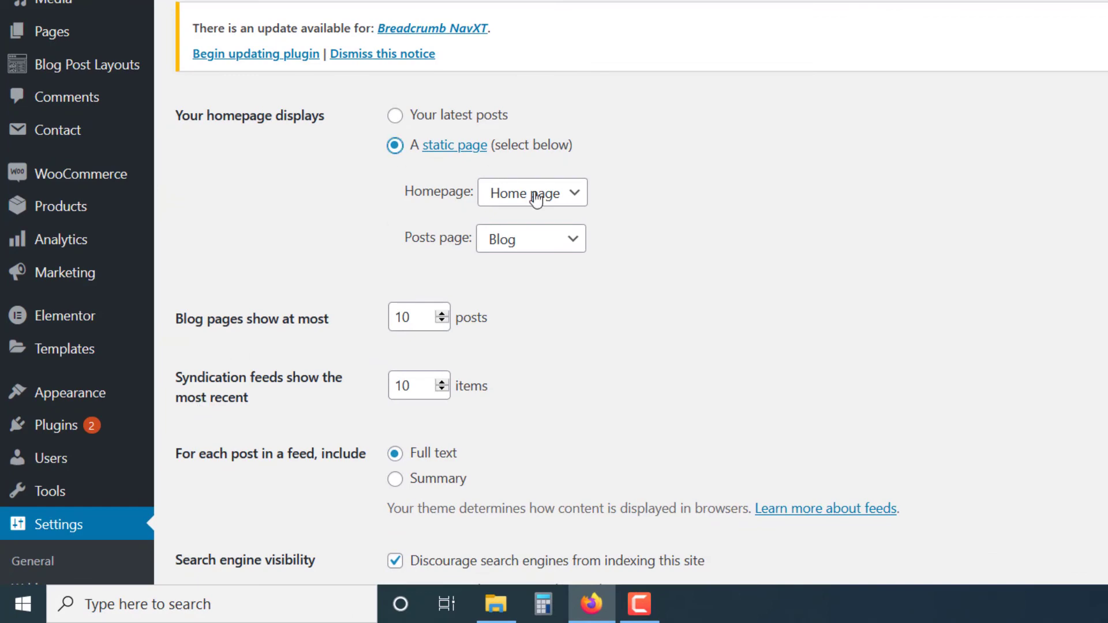
pyautogui.click(563, 196)
pyautogui.click(538, 382)
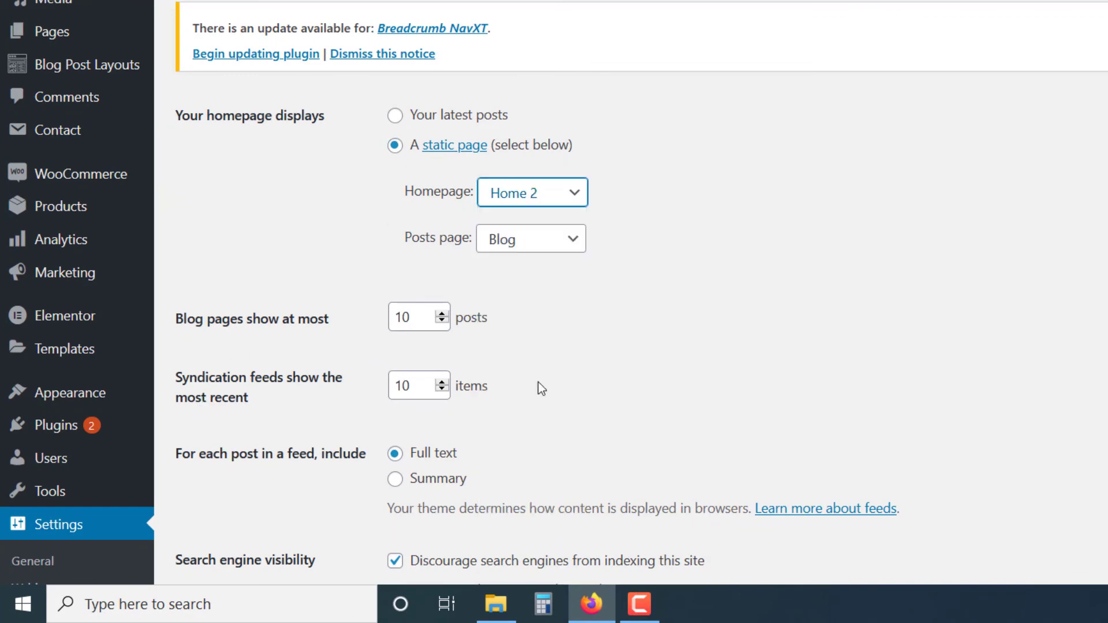
pyautogui.click(552, 252)
pyautogui.click(554, 247)
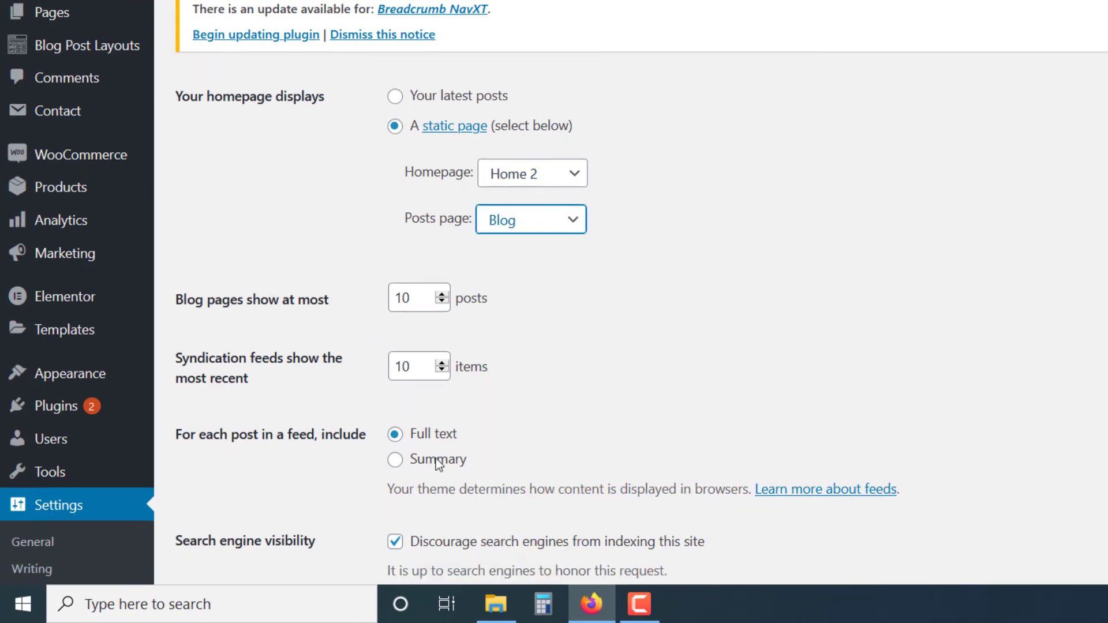
pyautogui.scroll(-5, 435, 458)
pyautogui.click(242, 347)
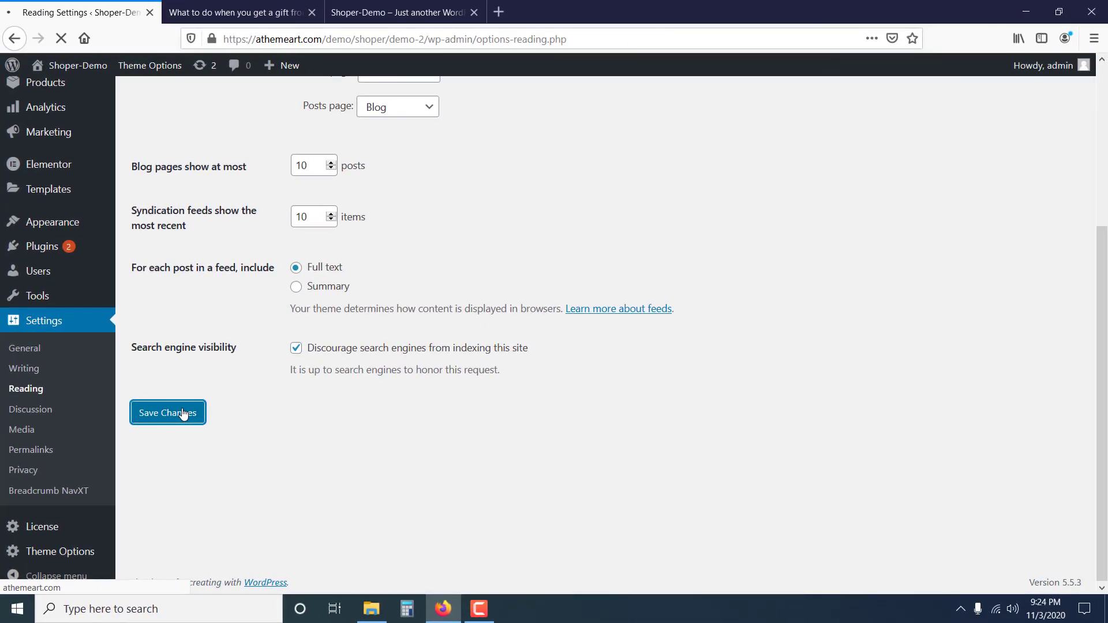